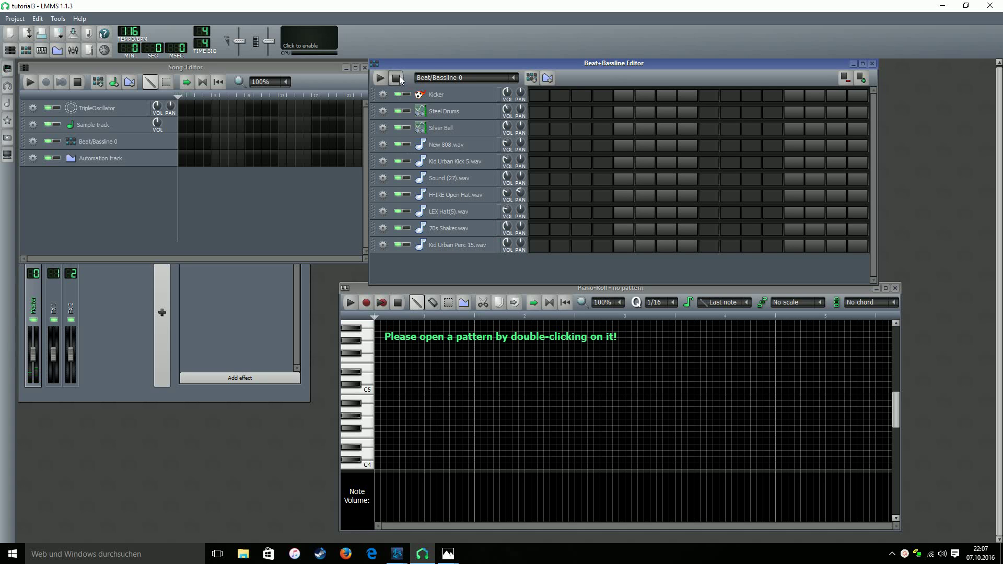
# Step: Open the Steel Drums pattern in the piano roll and enter a quarter-note chord of F5, A5, C6 and E6 at the start of bar 1
pyautogui.rightClick(547, 116)
pyautogui.click(565, 119)
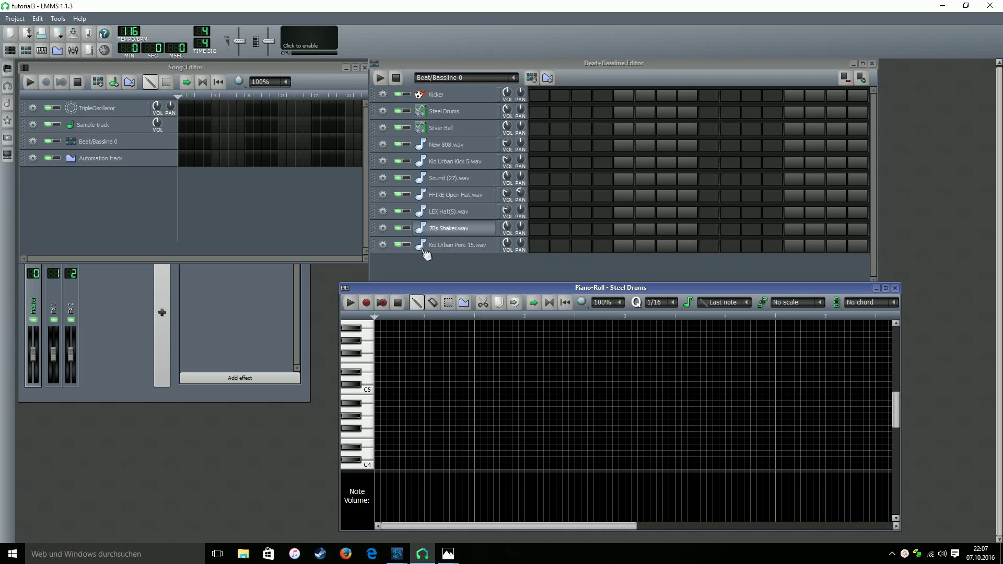
pyautogui.click(381, 390)
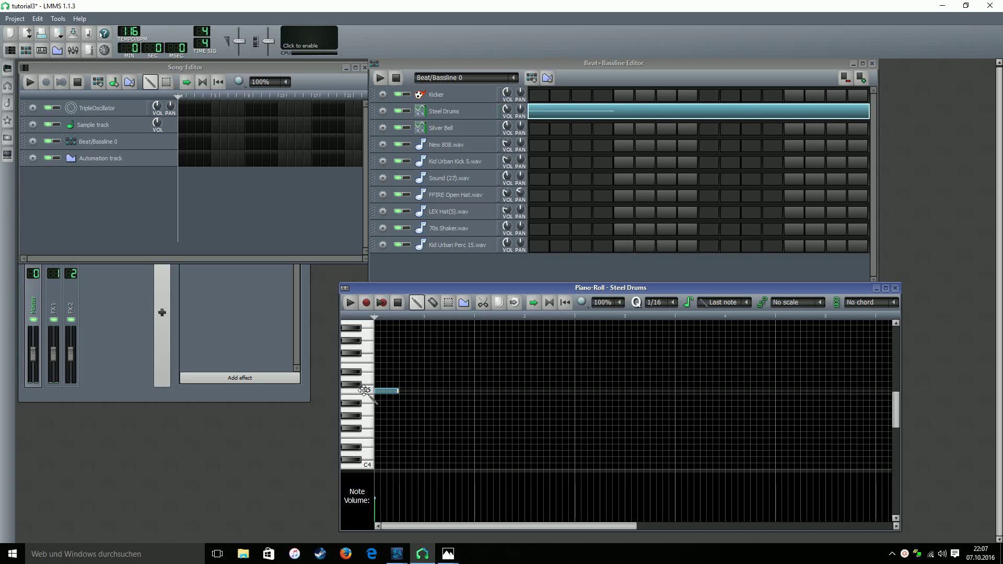
pyautogui.rightClick(386, 393)
pyautogui.scroll(3, 387, 393)
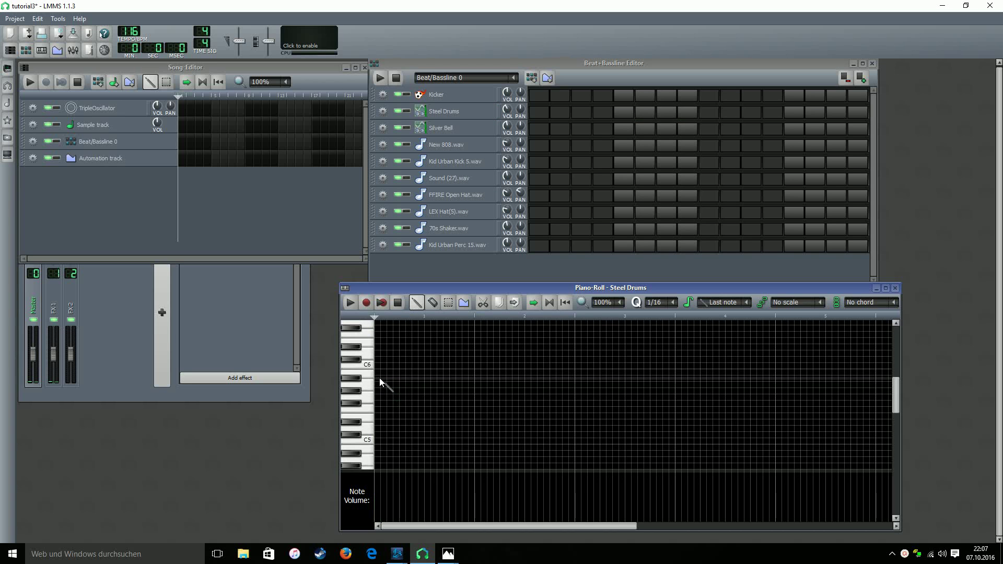
pyautogui.click(386, 365)
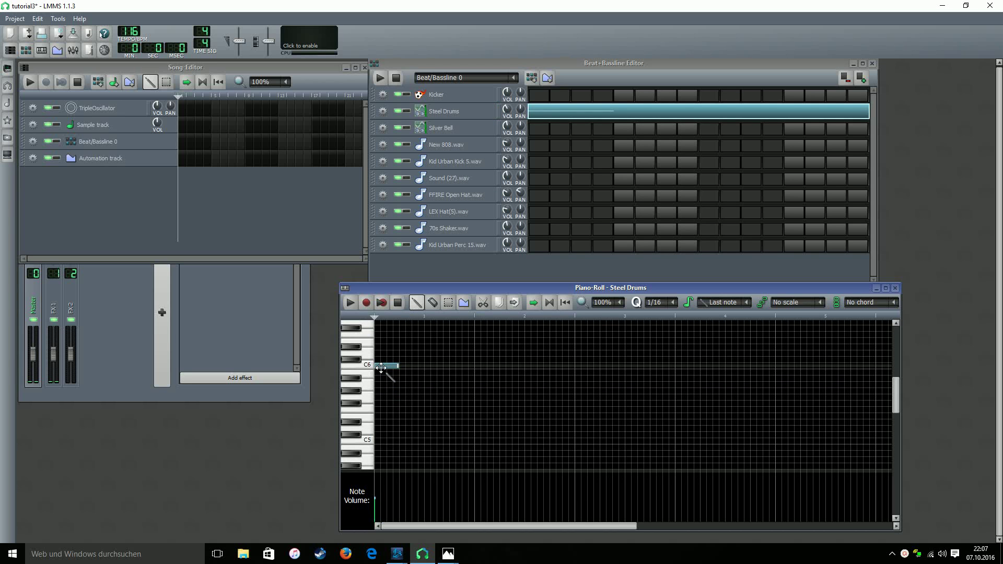
pyautogui.scroll(1, 381, 372)
pyautogui.click(381, 365)
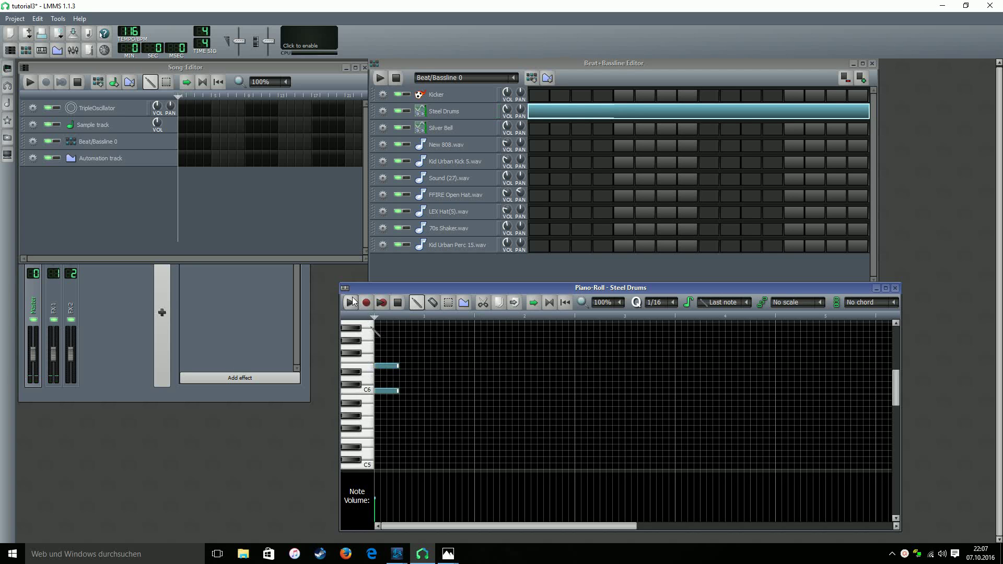
pyautogui.click(379, 409)
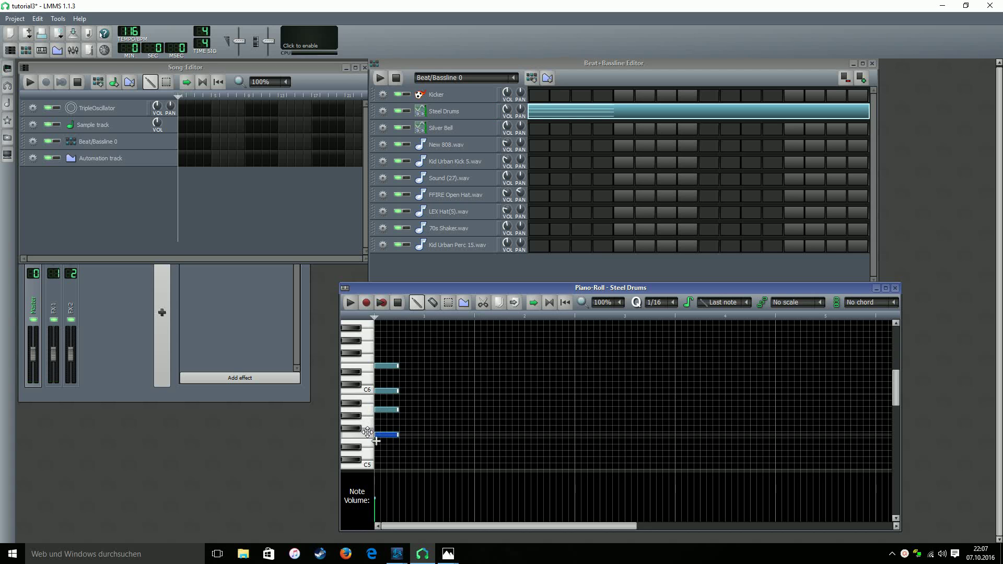
pyautogui.click(379, 434)
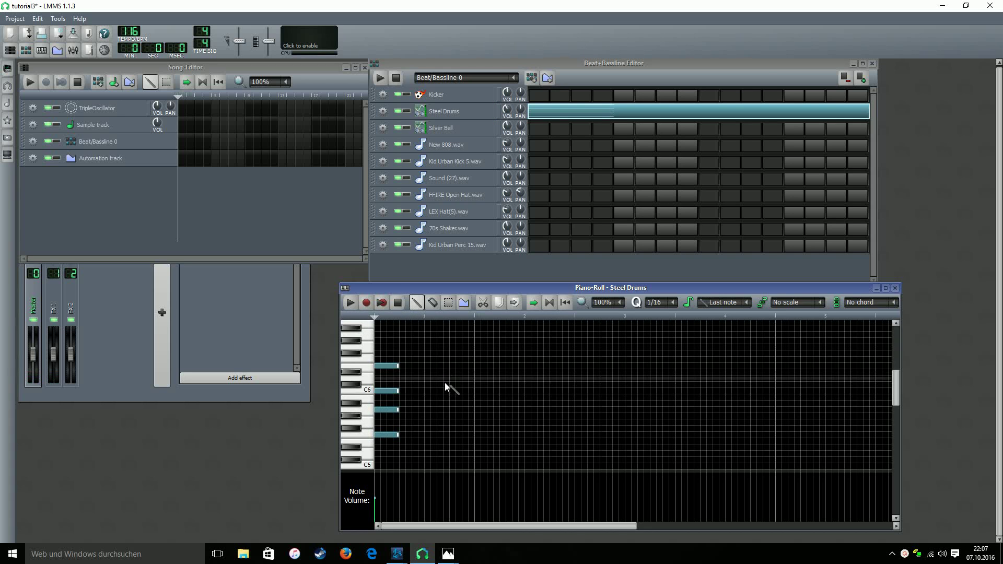
# Step: Add a quarter-note chord of C6, E6 and G6 on beat 4 of bar 1 and play the pattern back
pyautogui.click(451, 366)
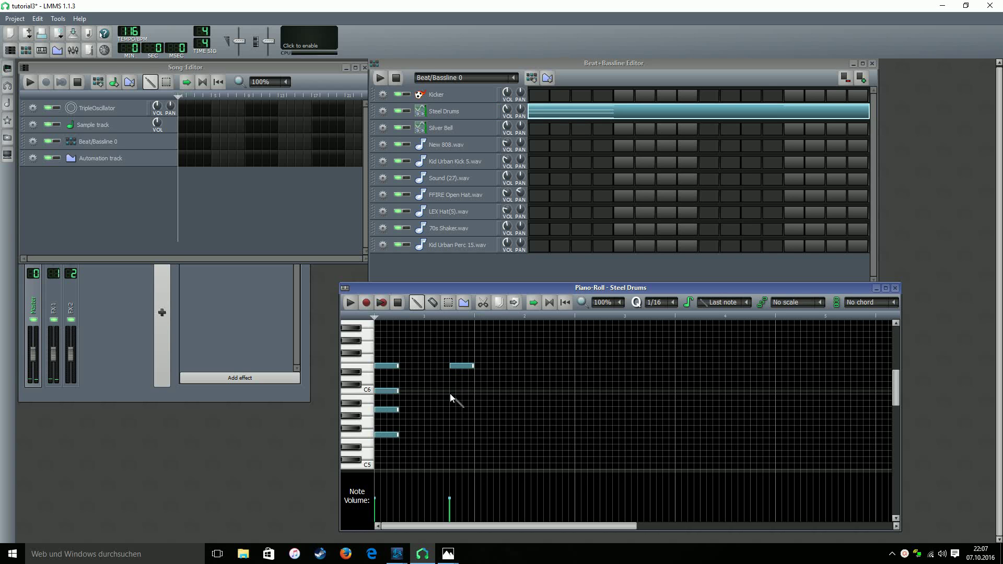
pyautogui.click(451, 391)
pyautogui.click(350, 302)
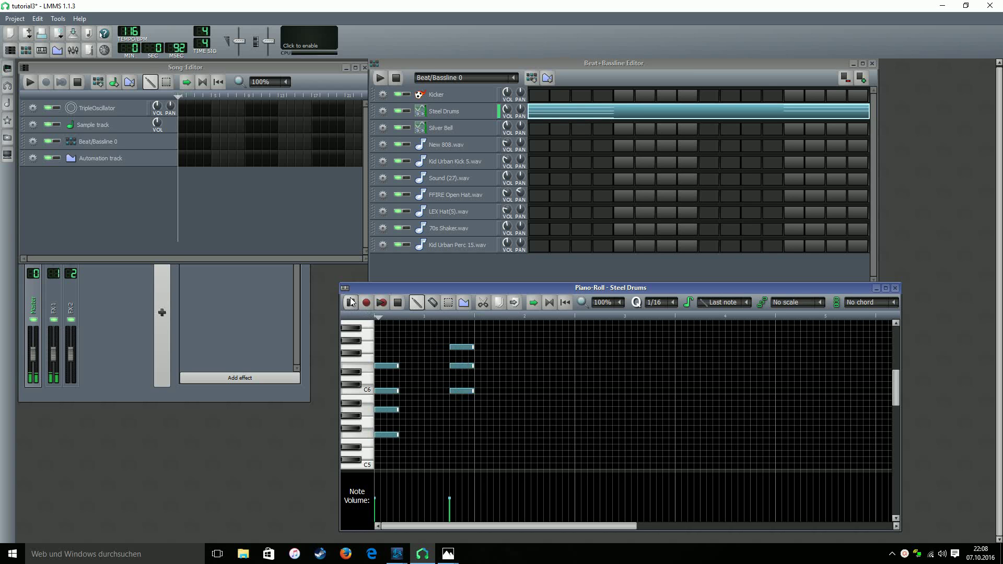
pyautogui.click(453, 347)
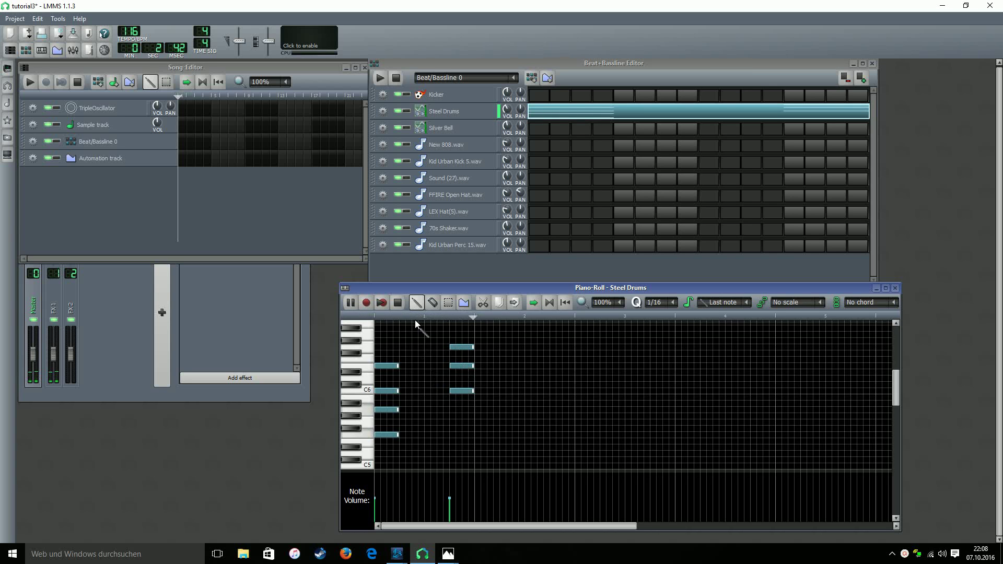
pyautogui.click(399, 304)
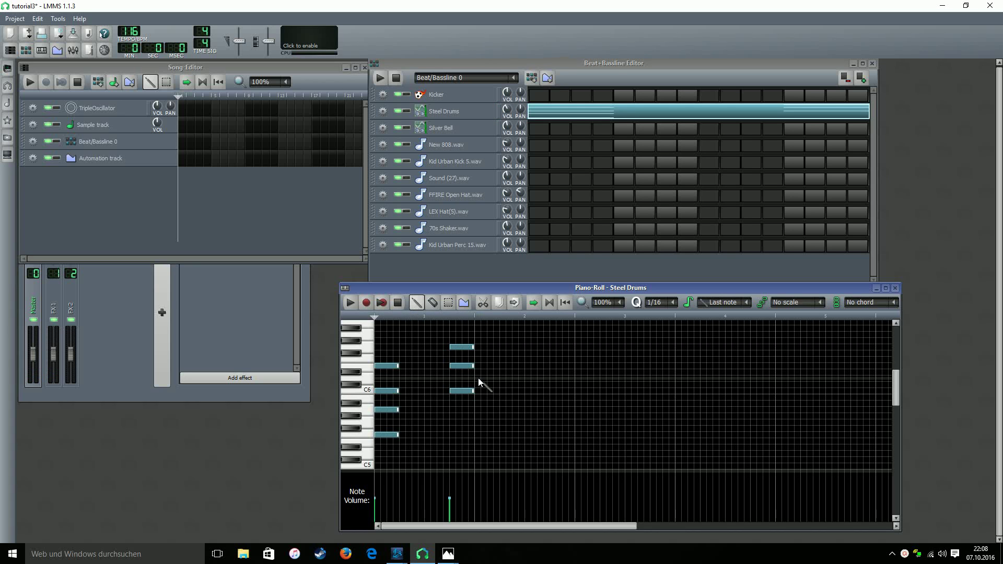
# Step: Add a quarter-note chord of G5, B5 and D6 at the start of bar 2 and start playback
pyautogui.click(478, 379)
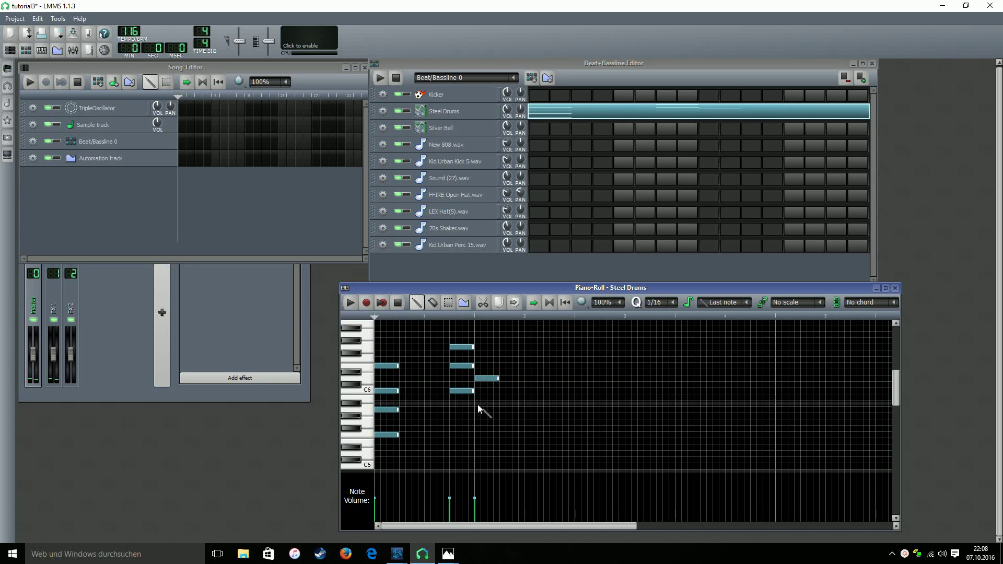
pyautogui.click(477, 397)
pyautogui.click(476, 422)
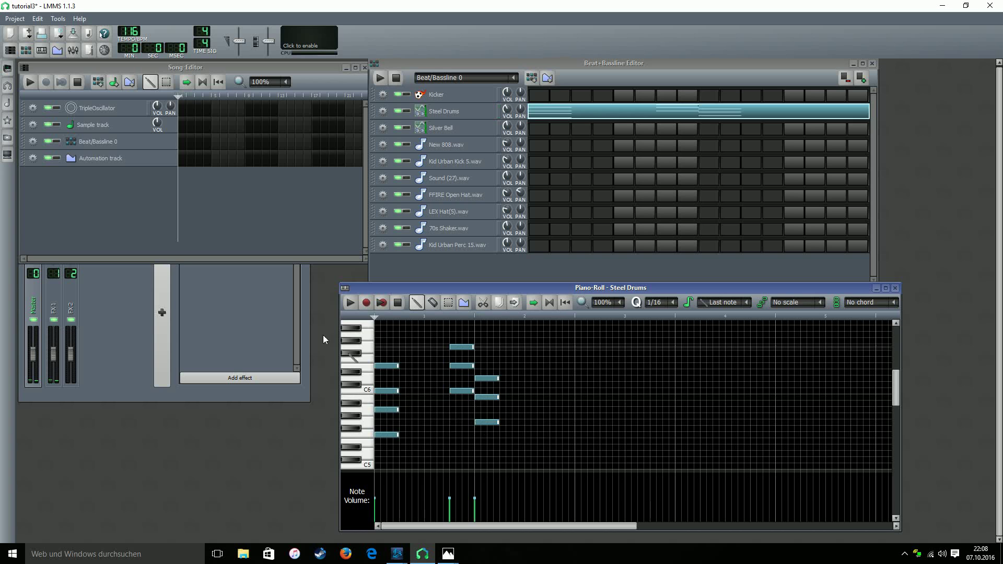
pyautogui.click(349, 304)
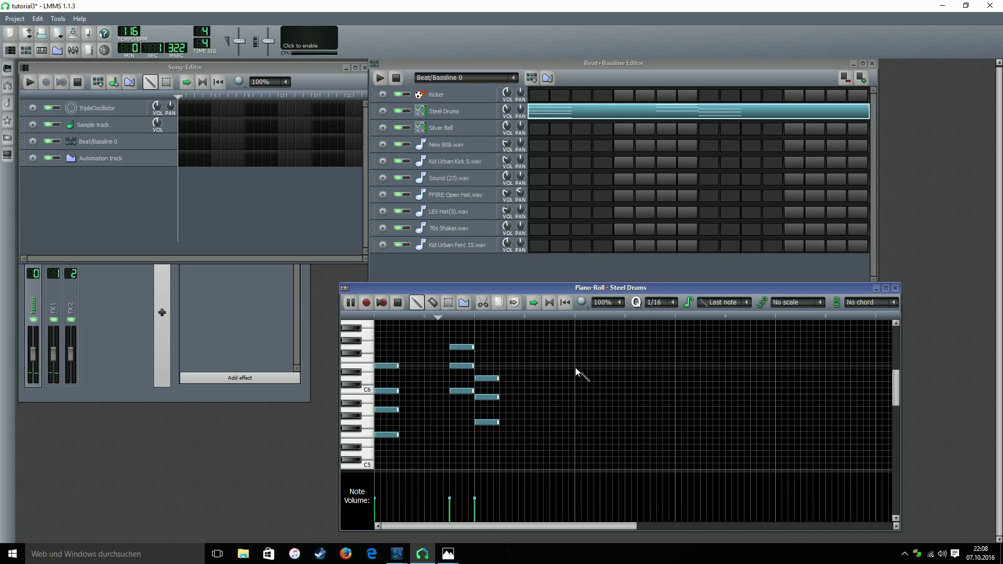
# Step: Add a quarter-note chord of F5, A5, C6 and E6 at the start of bar 3
pyautogui.click(575, 366)
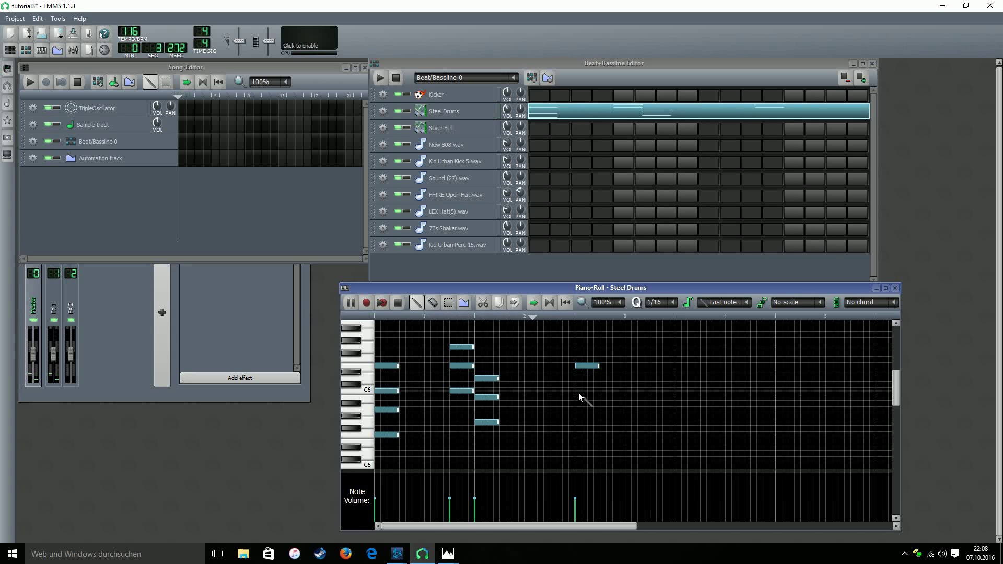
pyautogui.click(577, 391)
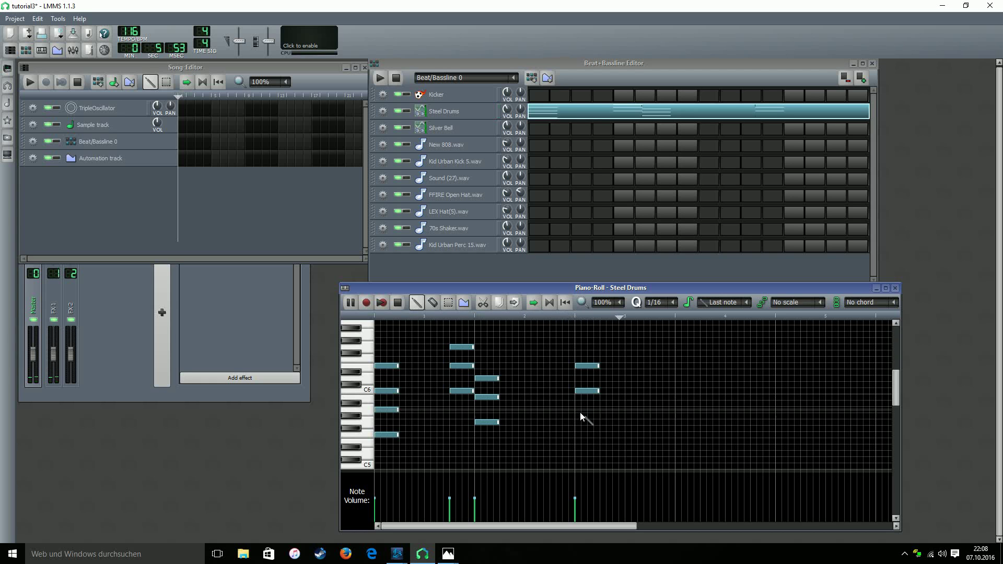
pyautogui.click(580, 413)
pyautogui.click(579, 431)
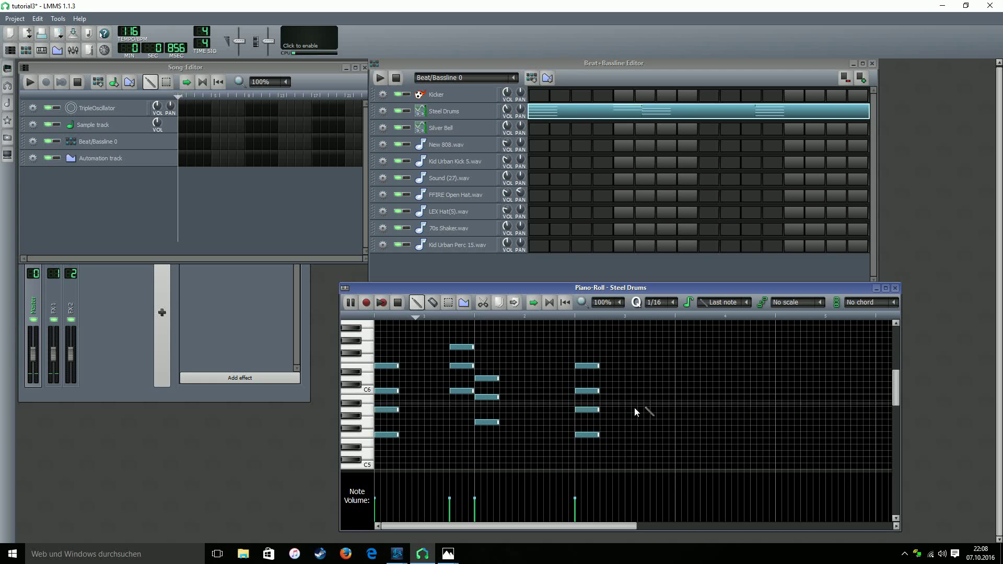
# Step: Add quarter-note chords of G5, B5 and D6 on beat 4 of bar 3, and E5, G5 and B5 at the start of bar 4
pyautogui.click(652, 377)
pyautogui.click(656, 398)
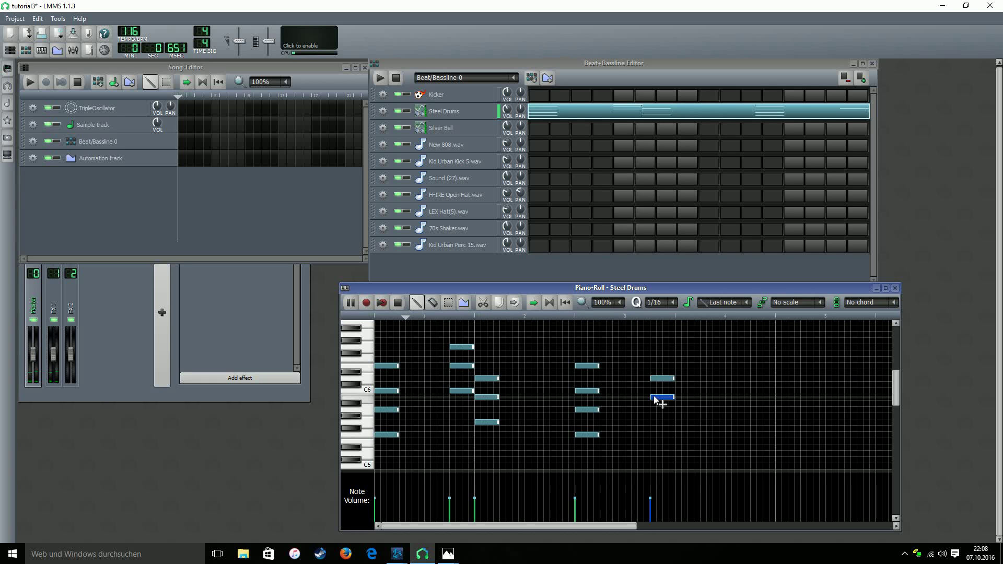
pyautogui.click(653, 421)
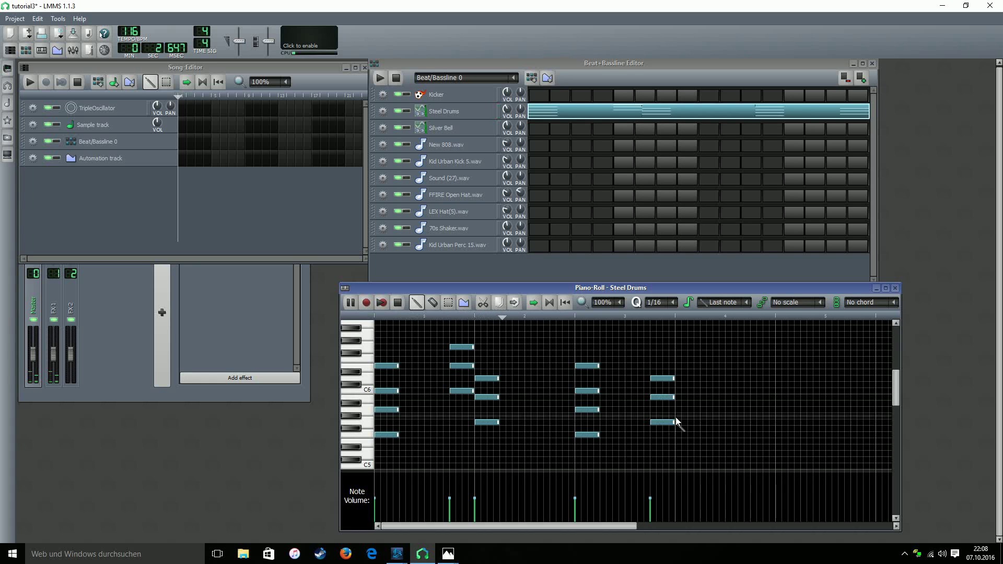
pyautogui.click(678, 422)
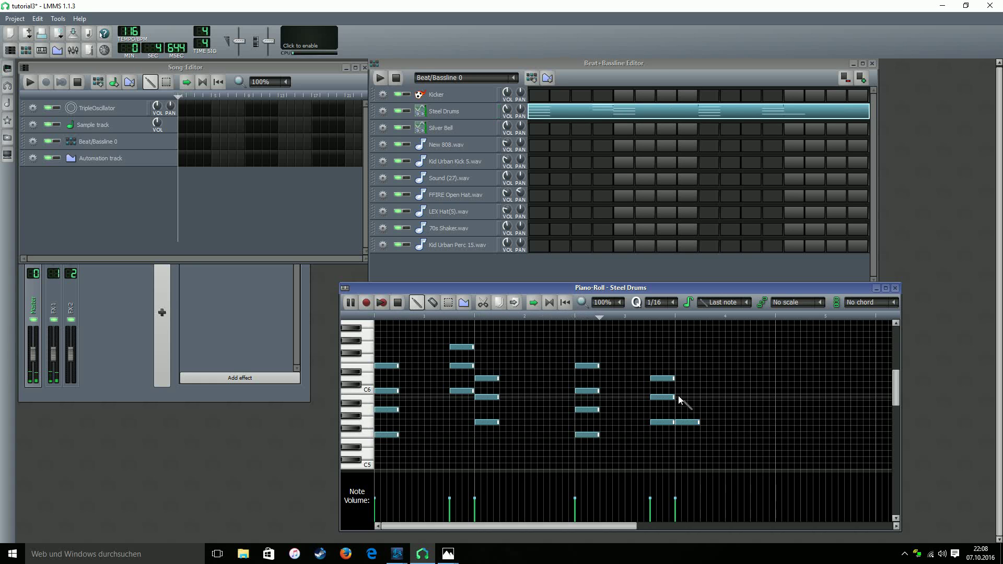
pyautogui.click(678, 397)
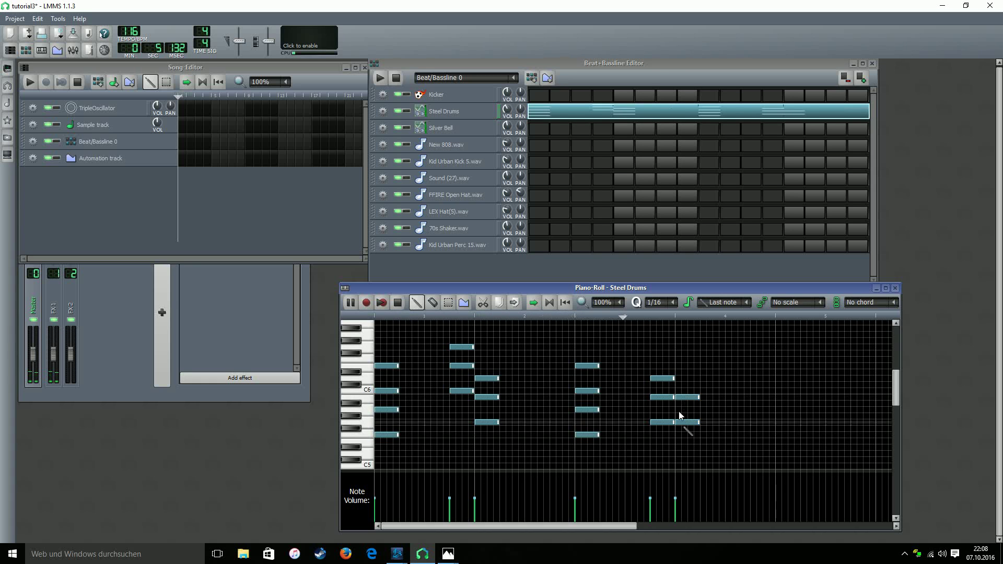
pyautogui.click(679, 440)
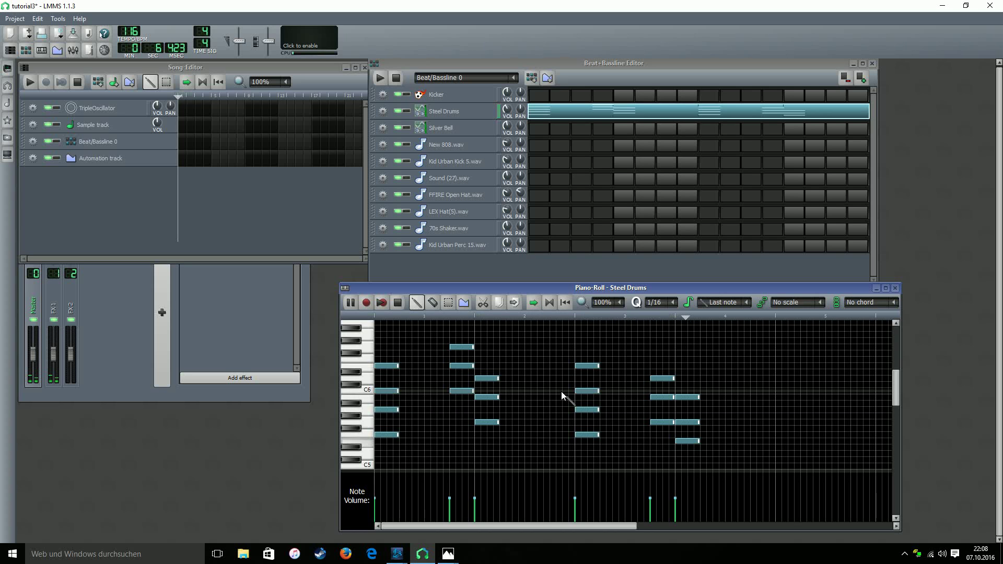
# Step: Stop playback and place Beat/Bassline 0 in the song from bar 1 through bar 16
pyautogui.click(400, 303)
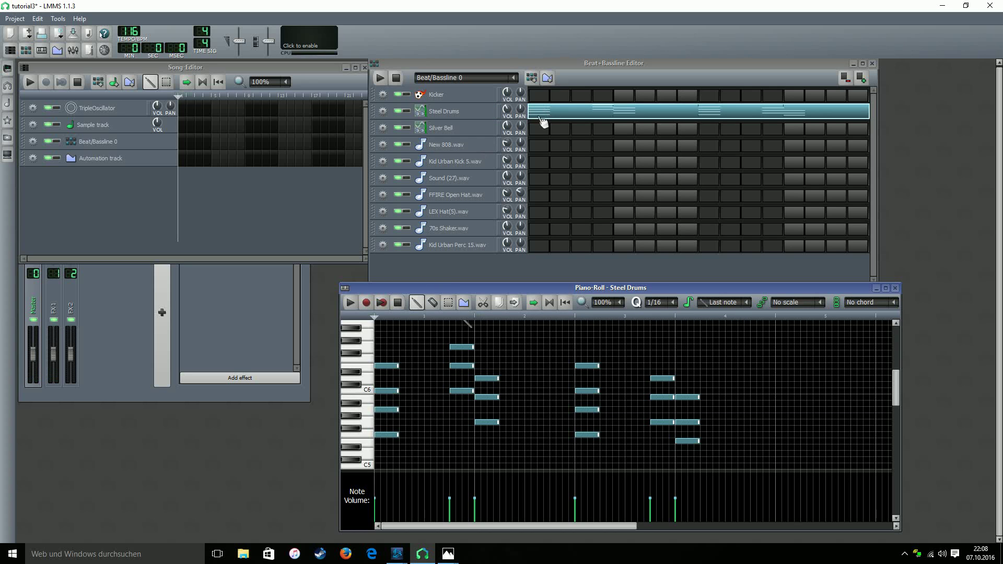
pyautogui.click(182, 140)
pyautogui.moveTo(187, 141); pyautogui.dragTo(309, 146)
# Step: Copy the Steel Drums pattern and paste it onto the Silver Bell track of a newly added beat/bassline
pyautogui.rightClick(560, 115)
pyautogui.press('Escape')
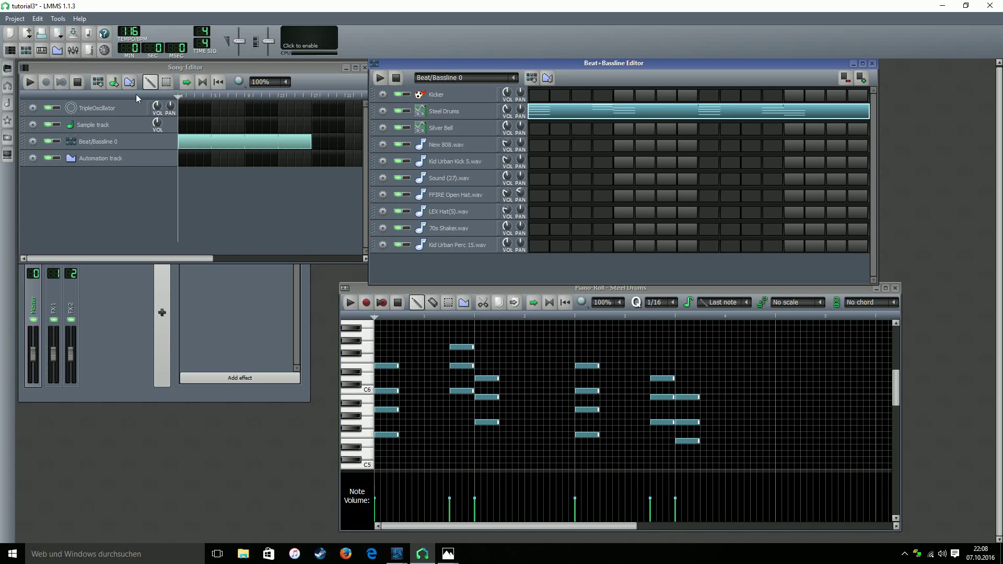
pyautogui.click(102, 84)
pyautogui.rightClick(541, 128)
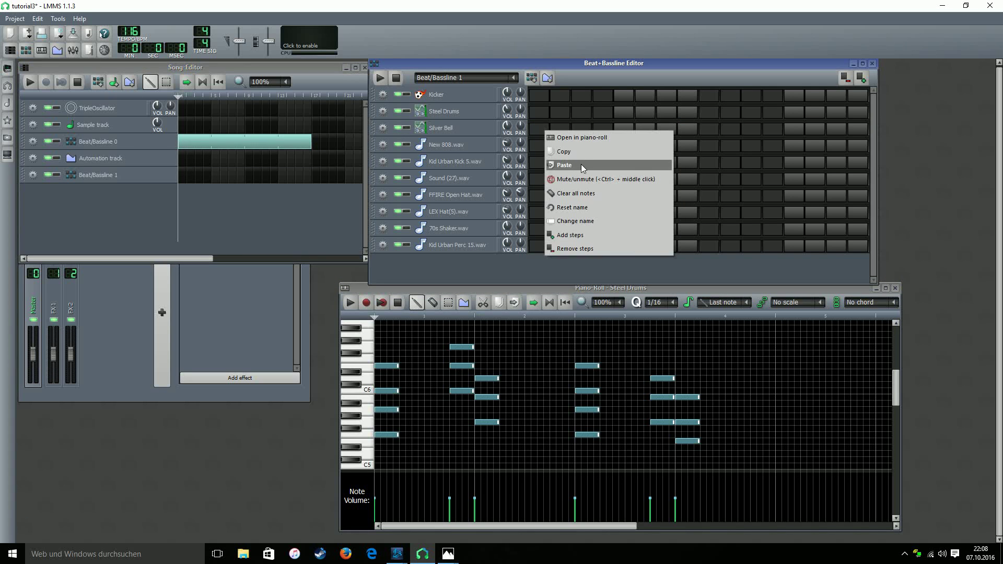
pyautogui.click(581, 164)
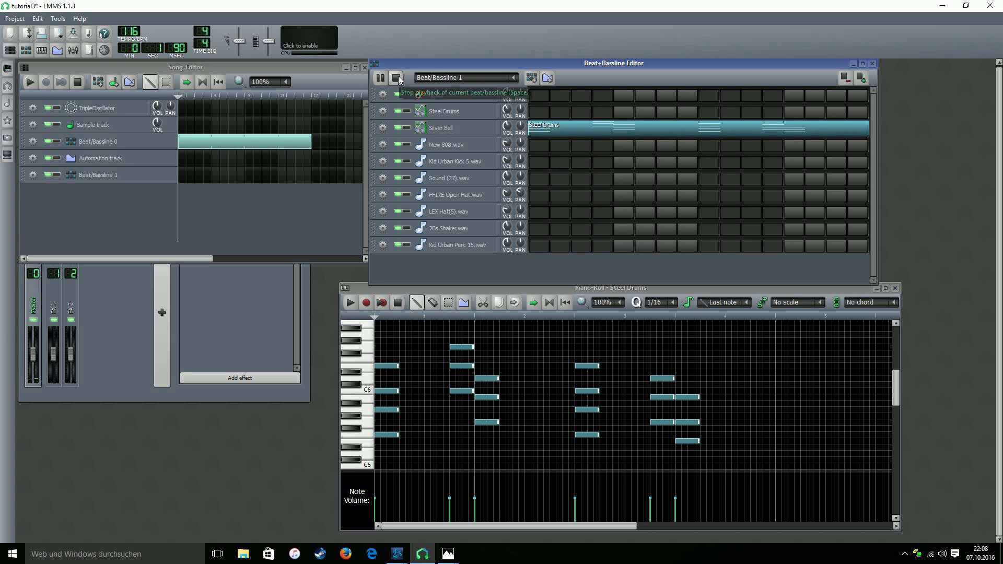
# Step: Open the Silver Bell pattern of Beat/Bassline 1 in the piano roll and review its notes
pyautogui.rightClick(586, 131)
pyautogui.click(616, 136)
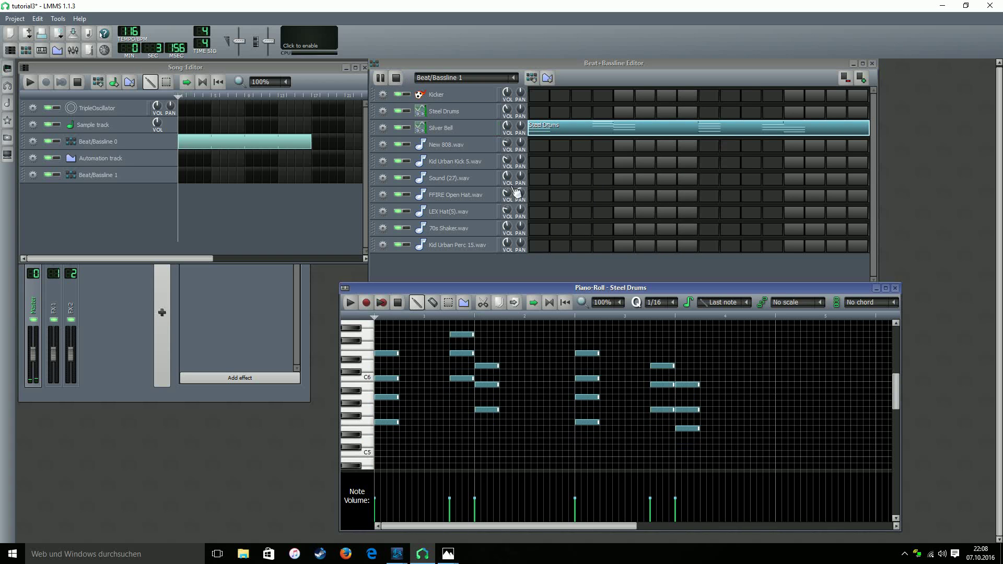
pyautogui.scroll(2, 517, 345)
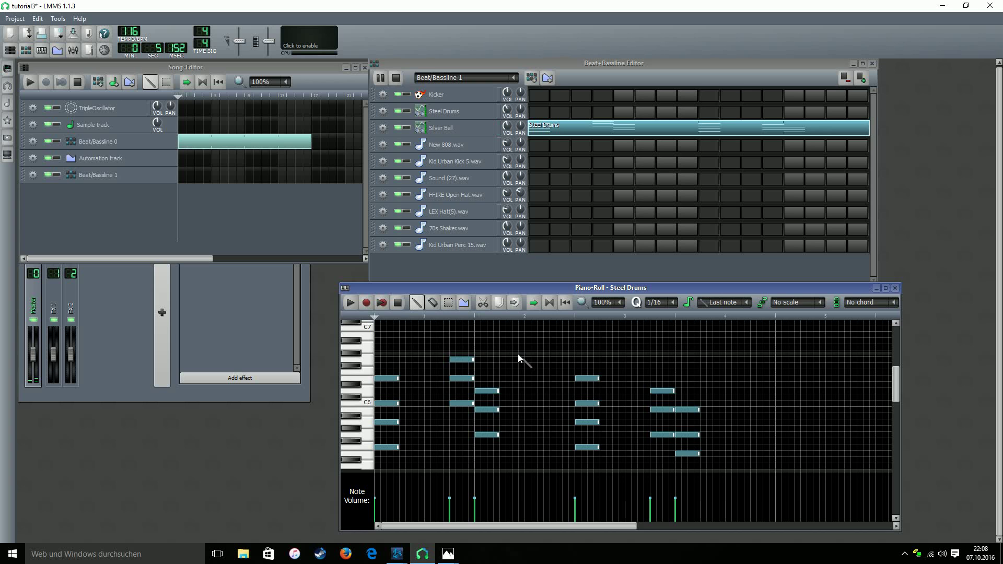
pyautogui.scroll(-2, 495, 333)
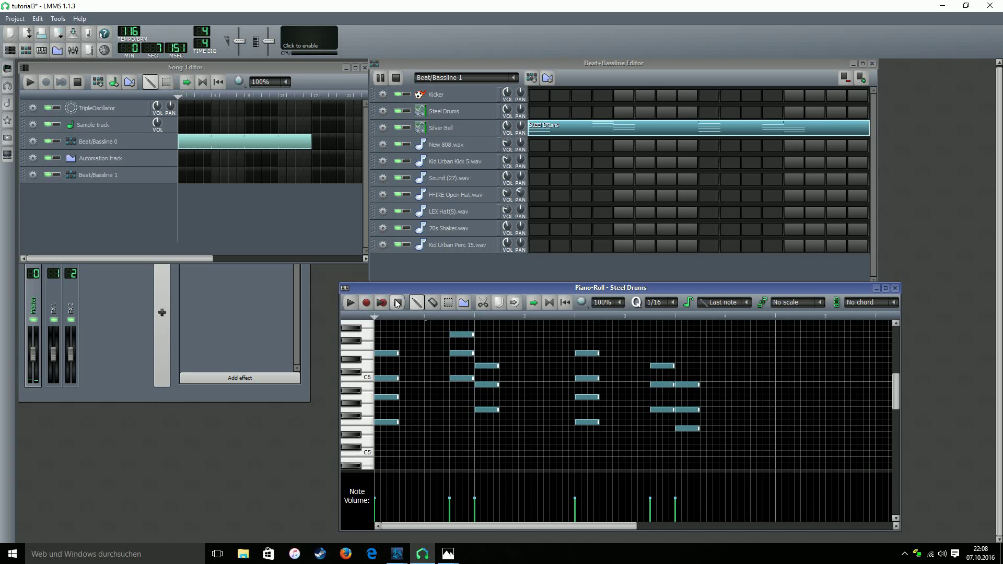
# Step: Place Beat/Bassline 1 in the song from bar 1 through bar 16 and play the song to check both melody layers
pyautogui.click(189, 178)
pyautogui.moveTo(212, 178); pyautogui.dragTo(311, 180)
pyautogui.click(30, 83)
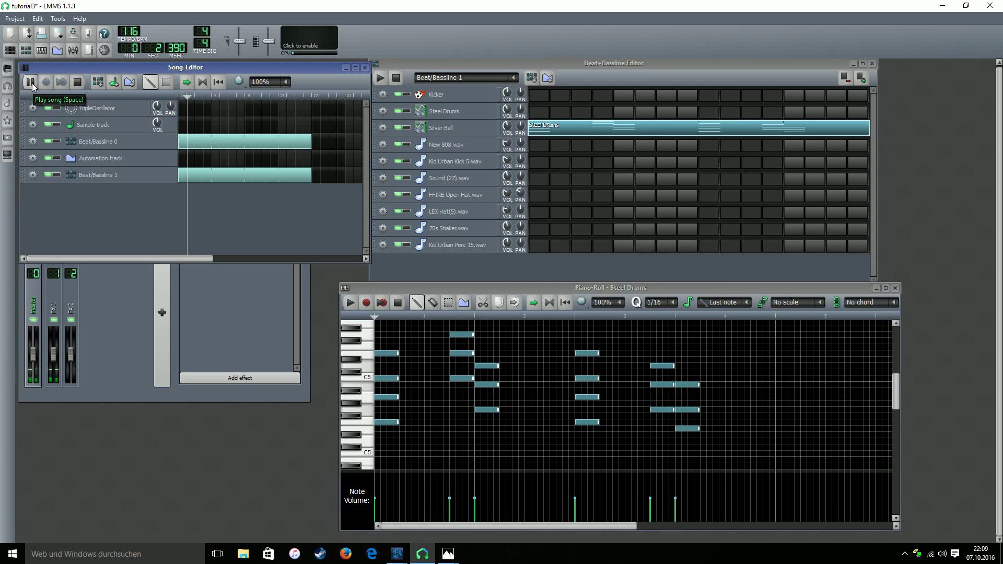
pyautogui.click(506, 126)
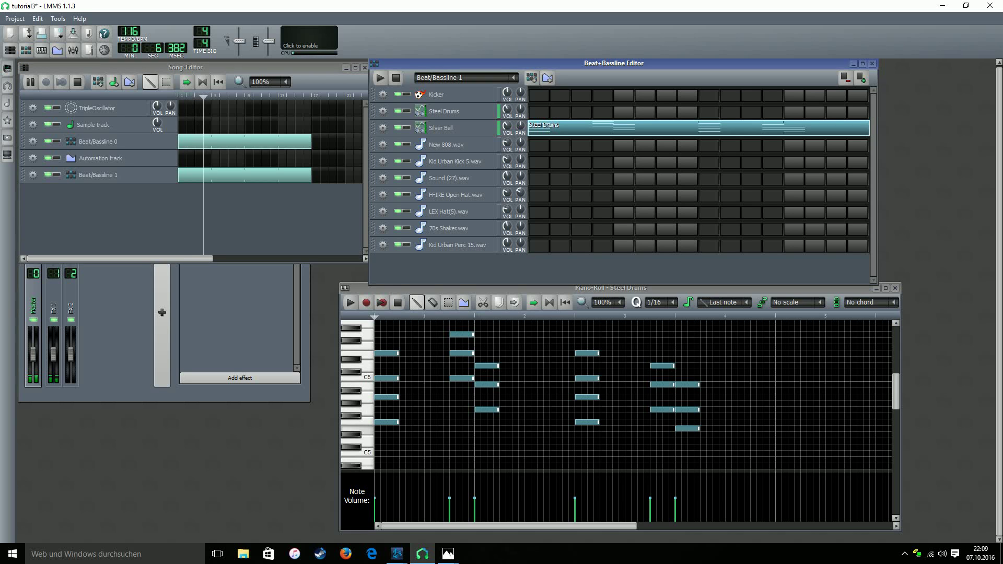
pyautogui.click(77, 82)
pyautogui.click(113, 82)
pyautogui.click(503, 149)
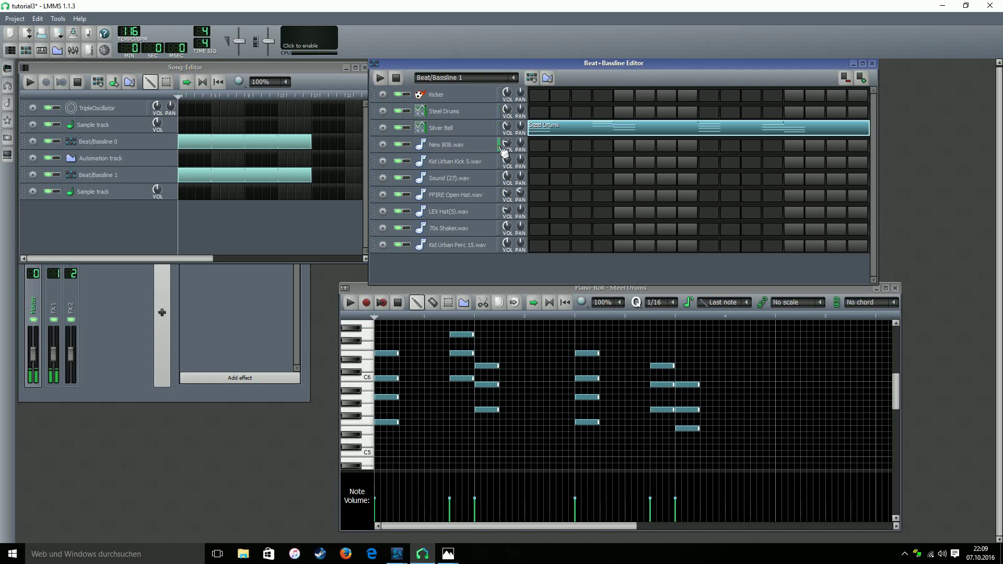
pyautogui.rightClick(24, 193)
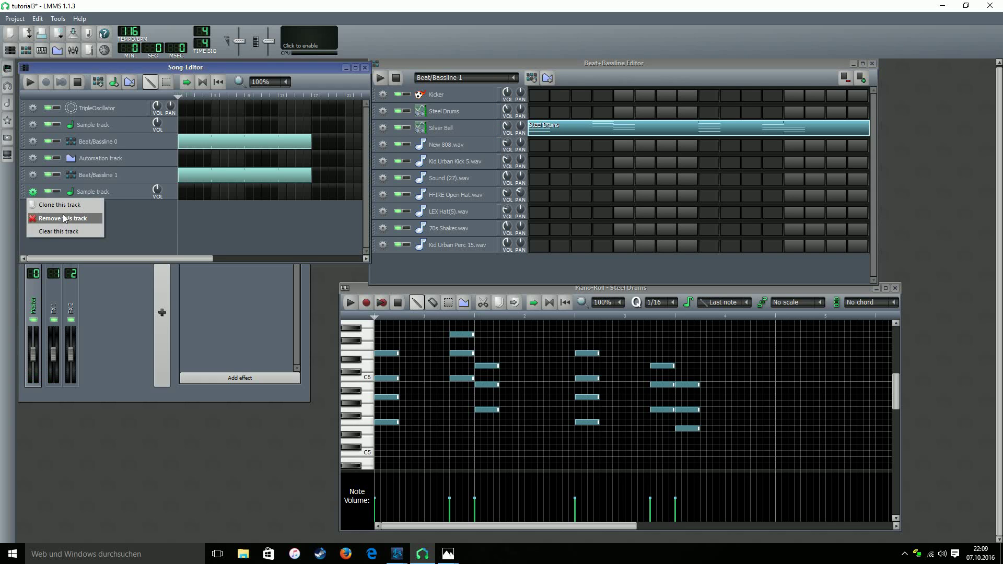
pyautogui.click(63, 217)
# Step: Add a new beat/bassline and draw a three-beat F4 note at the start of its New 808.wav pattern
pyautogui.click(97, 82)
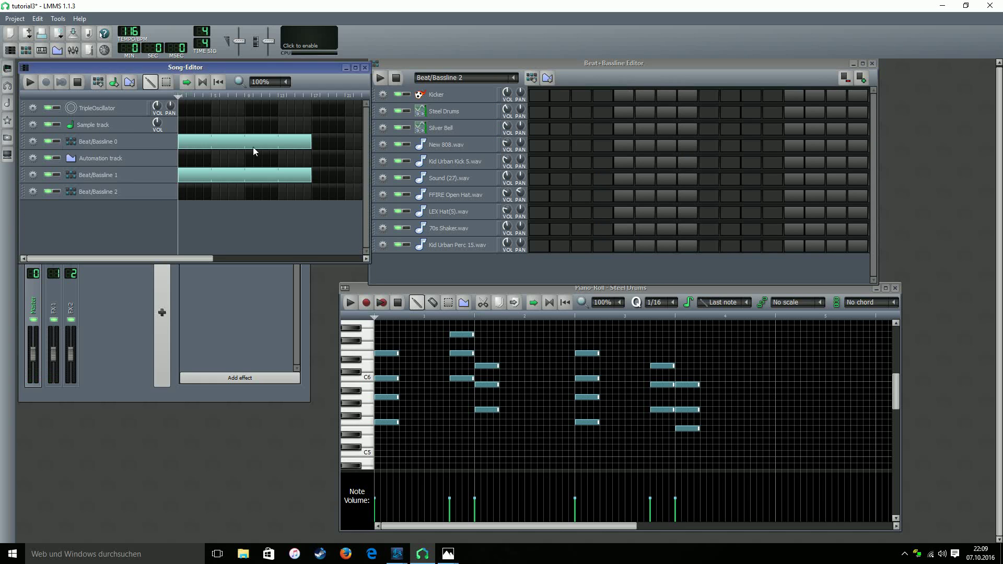
pyautogui.click(504, 146)
pyautogui.rightClick(558, 149)
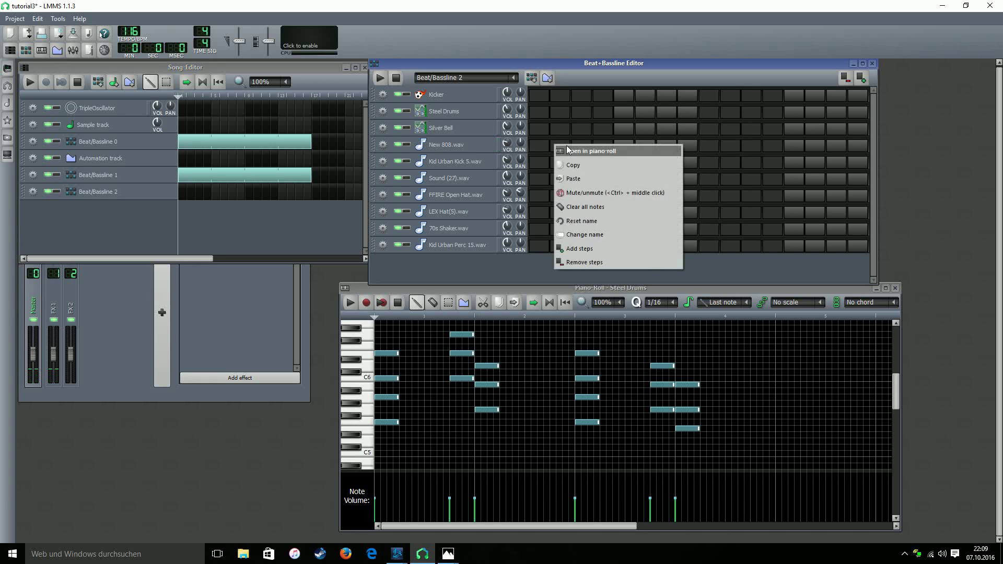
pyautogui.click(548, 175)
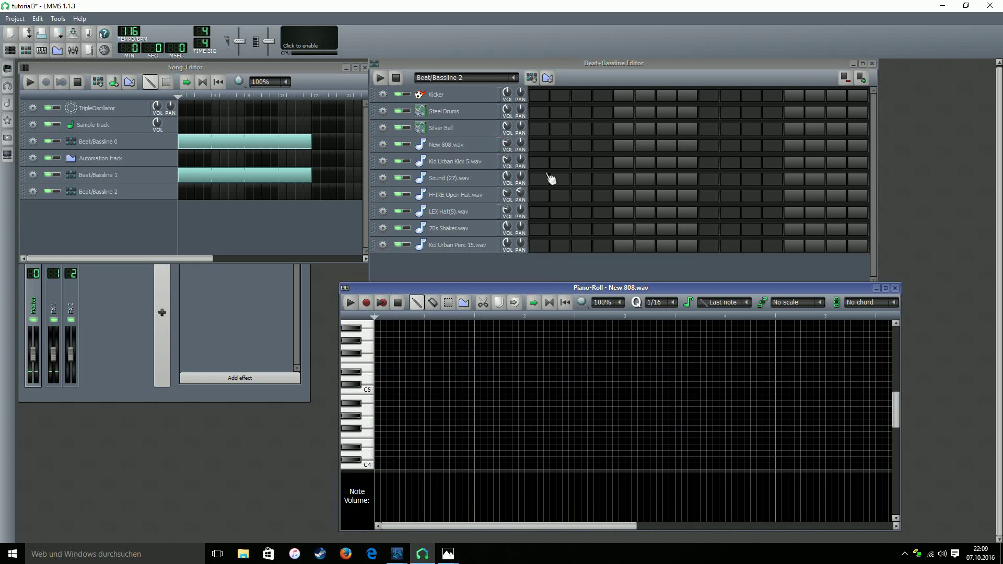
pyautogui.click(380, 435)
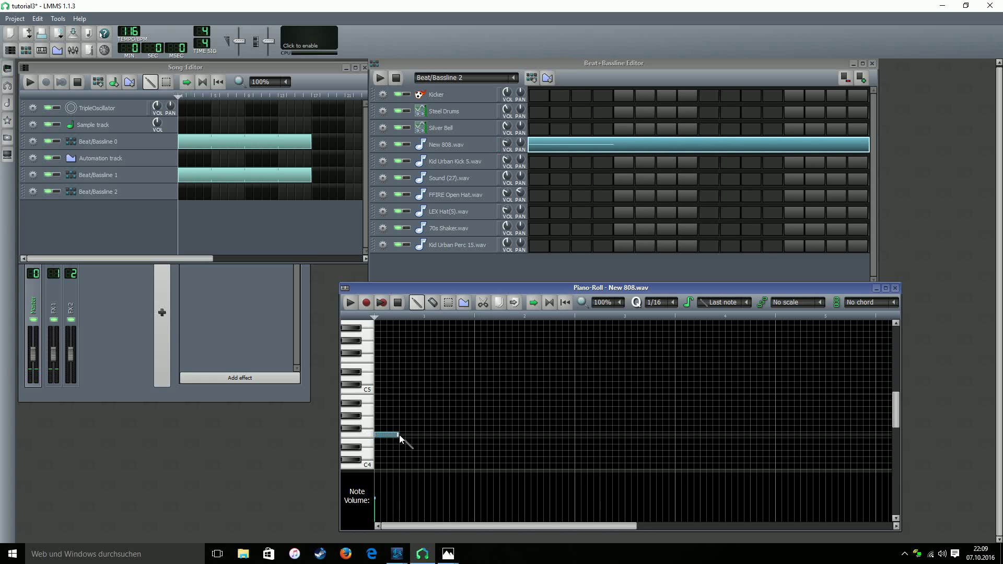
pyautogui.moveTo(399, 434); pyautogui.dragTo(454, 443)
# Step: Place Beat/Bassline 2 in the song from bar 1 through bar 16 and play the song to check the 808
pyautogui.click(182, 192)
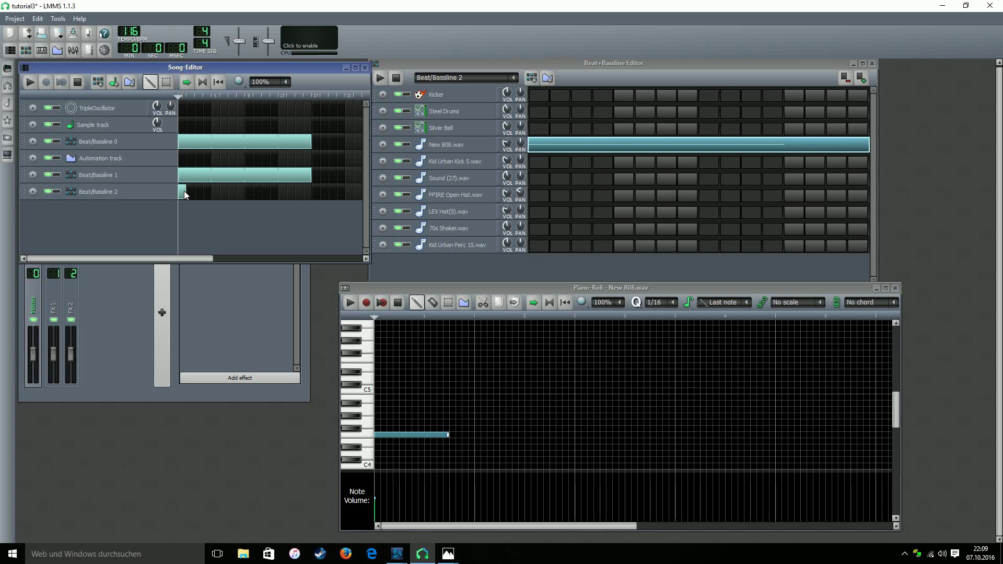
pyautogui.click(32, 79)
pyautogui.moveTo(185, 191); pyautogui.dragTo(312, 195)
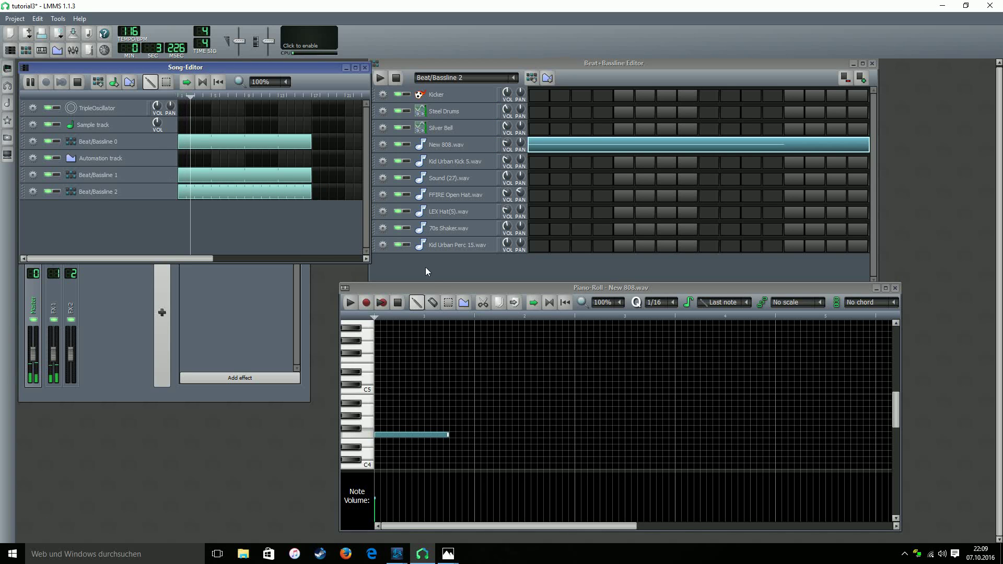
pyautogui.click(397, 302)
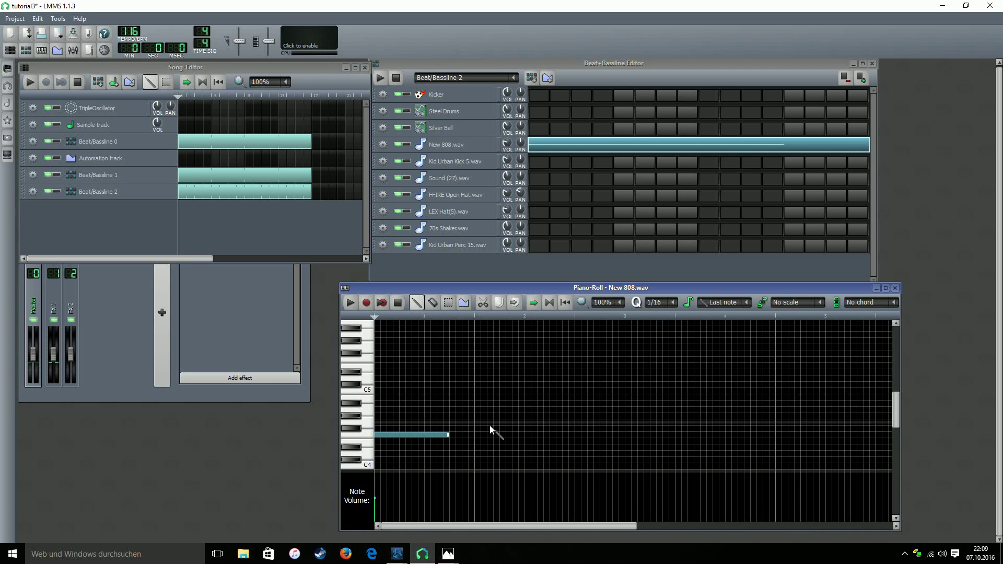
# Step: Add a two-beat G4 note on beat 2 of bar 2, followed by a one-beat F5 note, and play the song
pyautogui.click(502, 422)
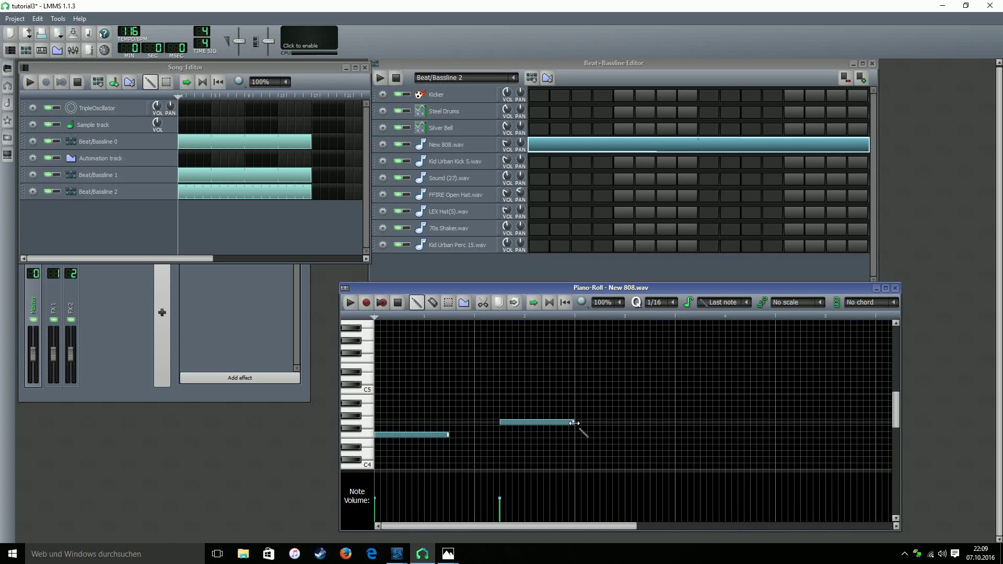
pyautogui.moveTo(575, 423); pyautogui.dragTo(550, 422)
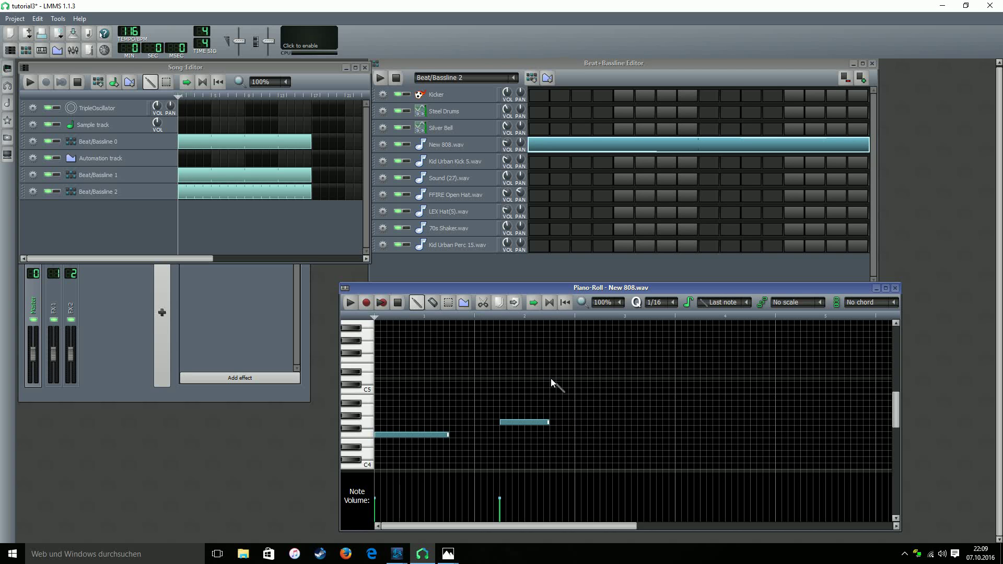
pyautogui.click(554, 359)
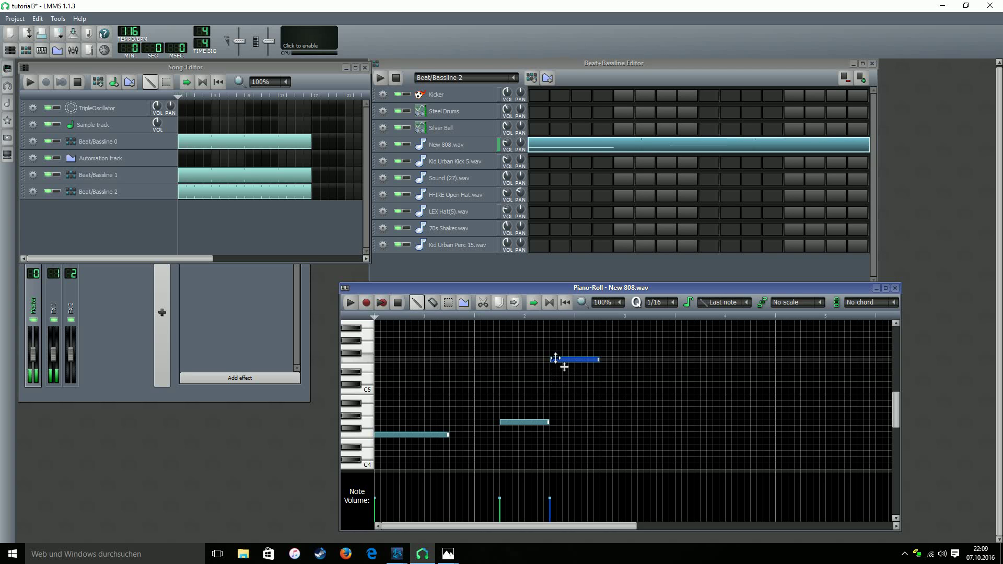
pyautogui.moveTo(599, 359); pyautogui.dragTo(574, 360)
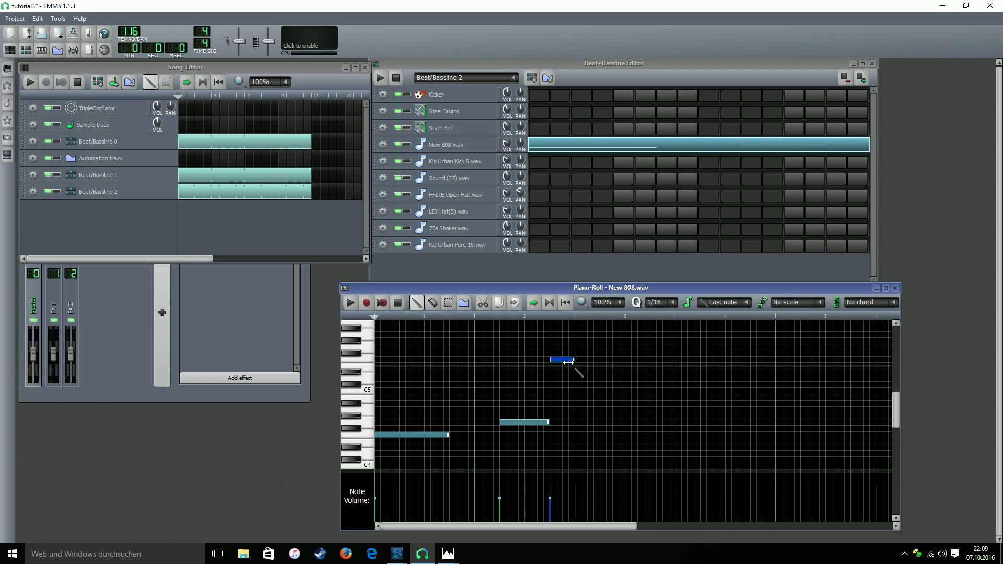
pyautogui.click(31, 85)
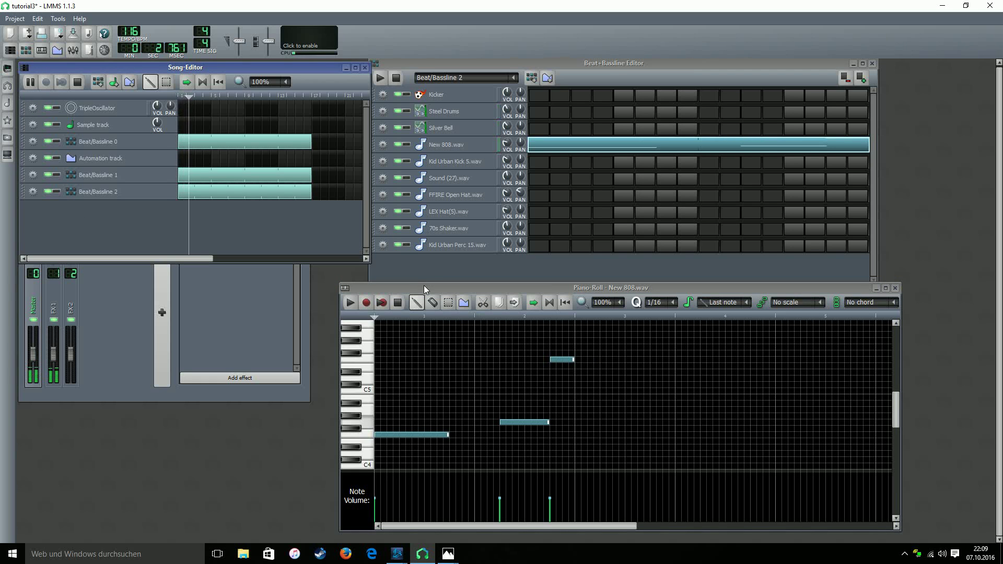
pyautogui.click(397, 303)
# Step: Add three-beat 808 notes at F4 on the start of bar 3 and at C4 on the start of bar 4
pyautogui.click(442, 434)
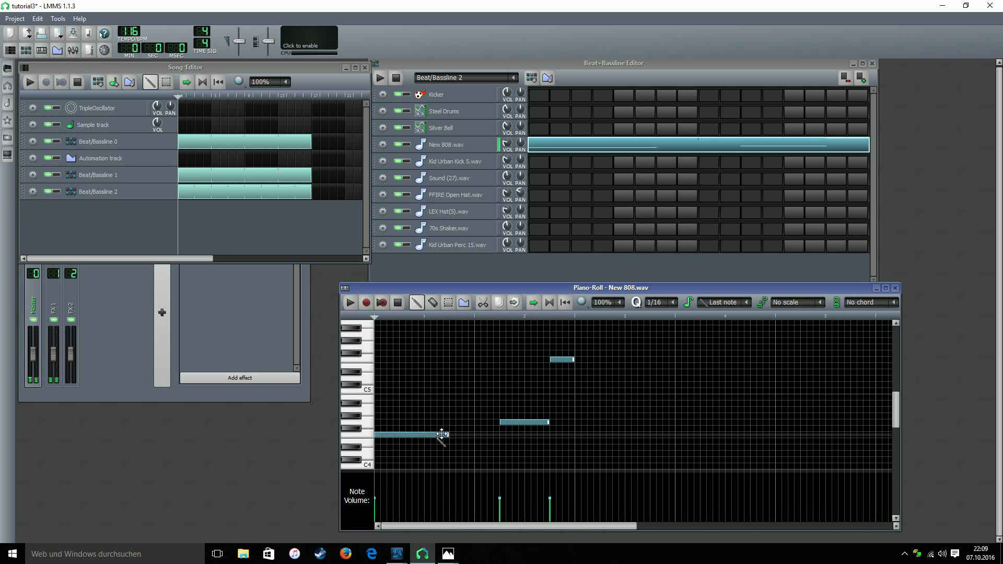
pyautogui.click(576, 435)
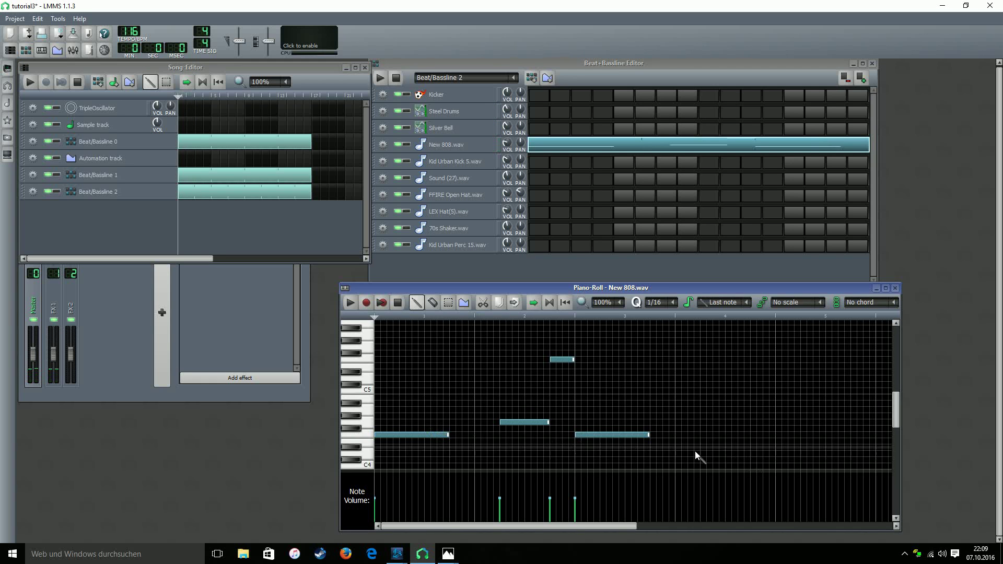
pyautogui.scroll(-1, 676, 449)
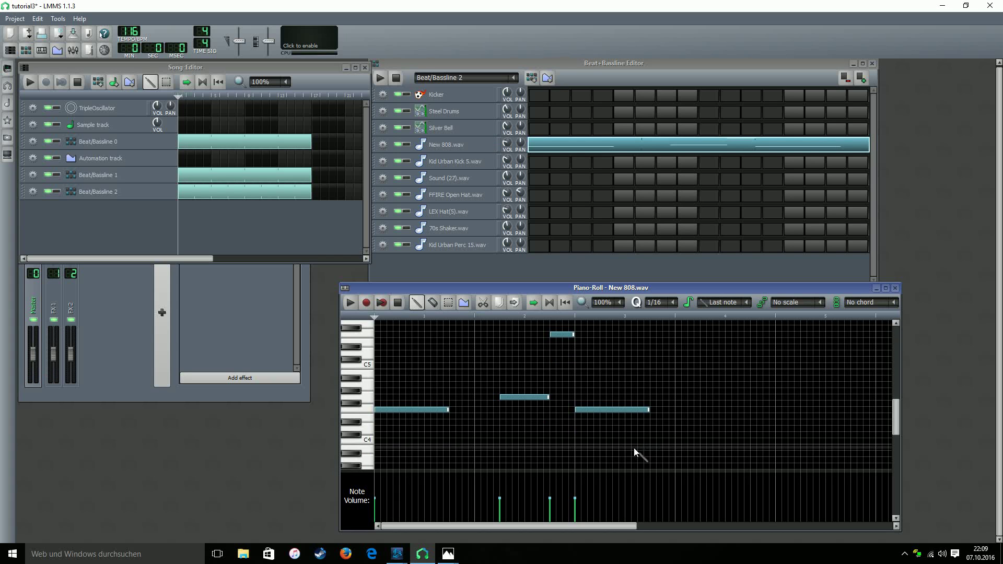
pyautogui.click(676, 442)
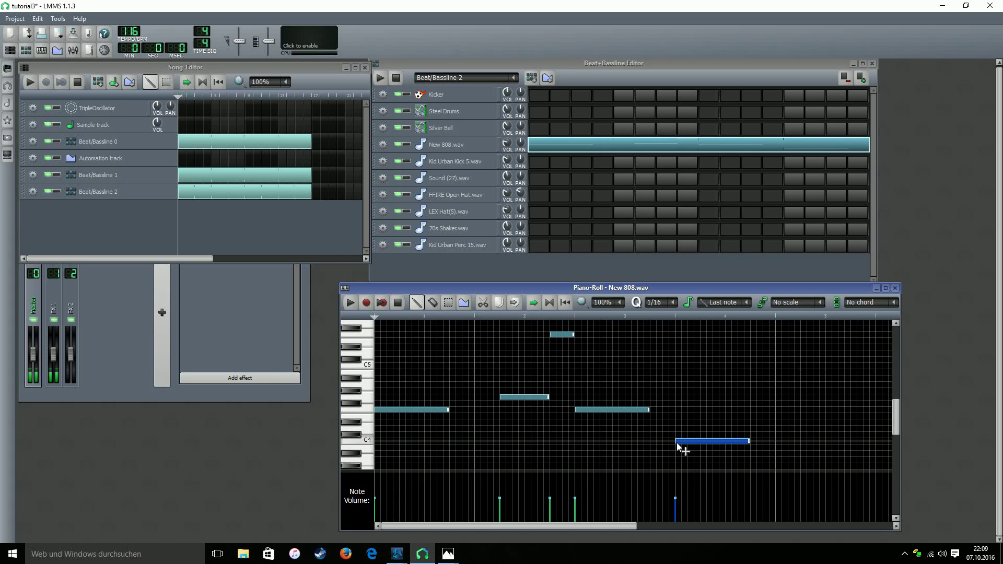
# Step: Play the song while moving the C4 note to beat 2 of bar 4, keep it three beats long, and stop playback
pyautogui.click(30, 82)
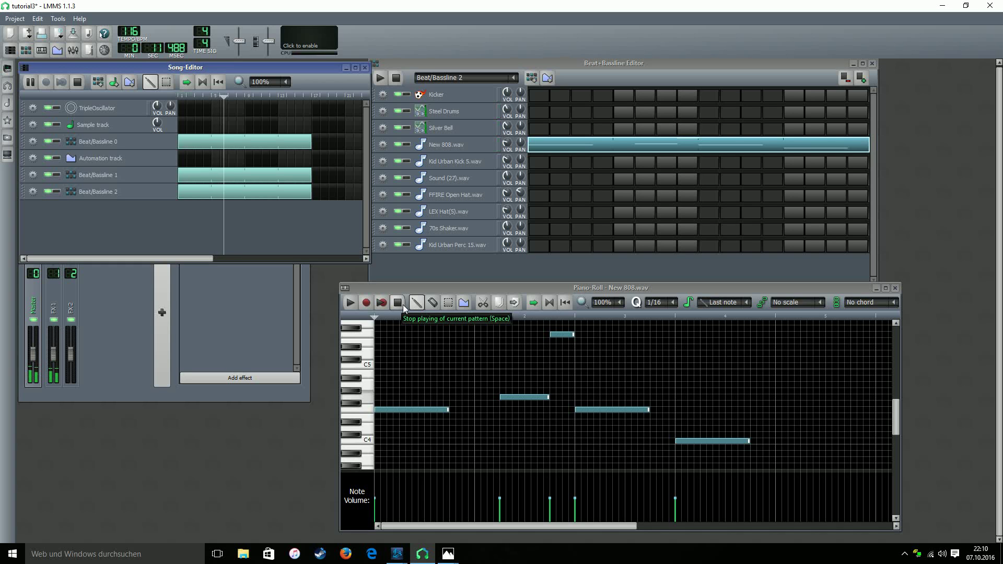
pyautogui.moveTo(718, 441); pyautogui.dragTo(742, 444)
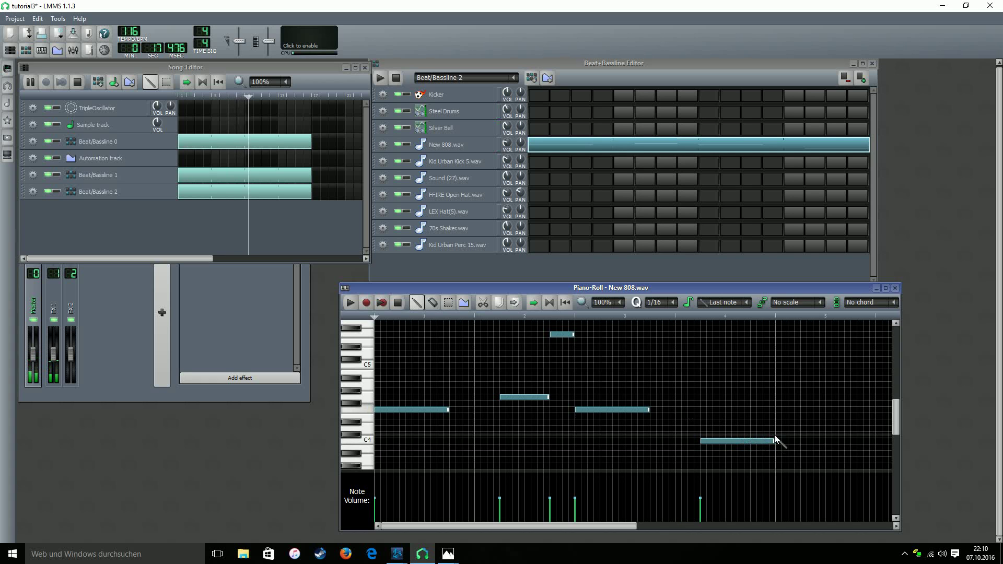
pyautogui.moveTo(775, 441); pyautogui.dragTo(747, 441)
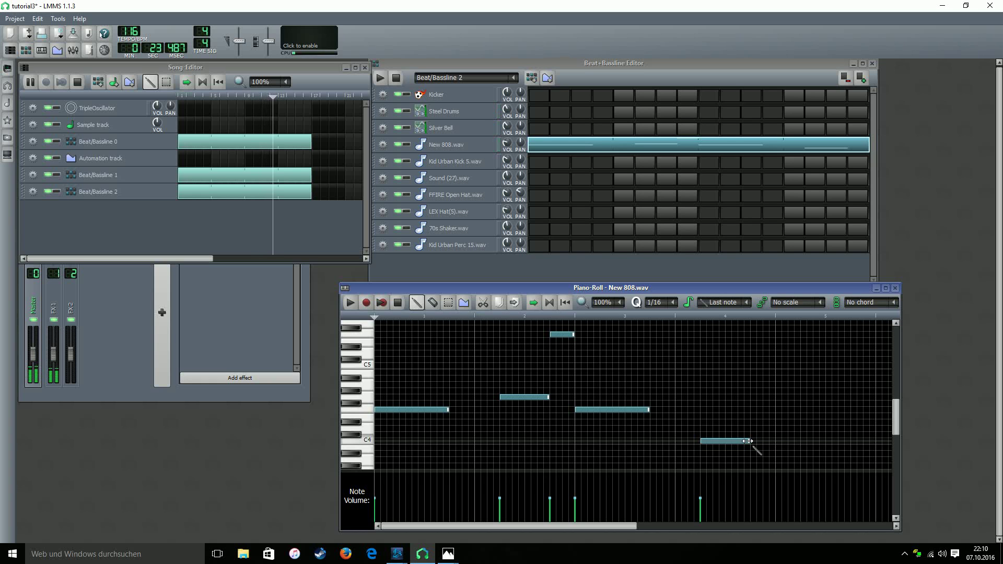
pyautogui.moveTo(749, 441); pyautogui.dragTo(774, 443)
pyautogui.click(398, 303)
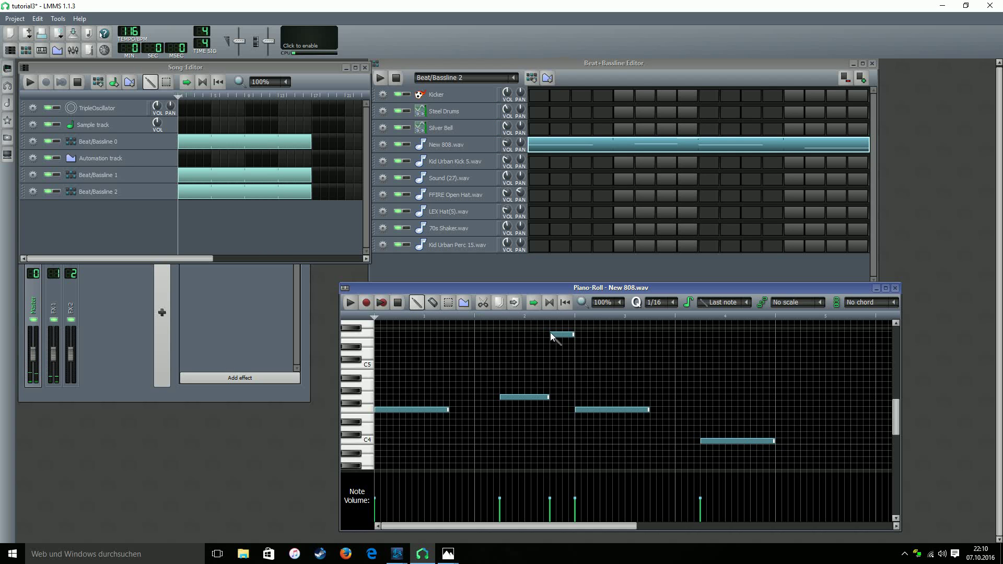
# Step: Detune the F5 note to slide down to F4 over its second half, and play the song briefly
pyautogui.hotkey('shift', 't')
pyautogui.click(556, 334)
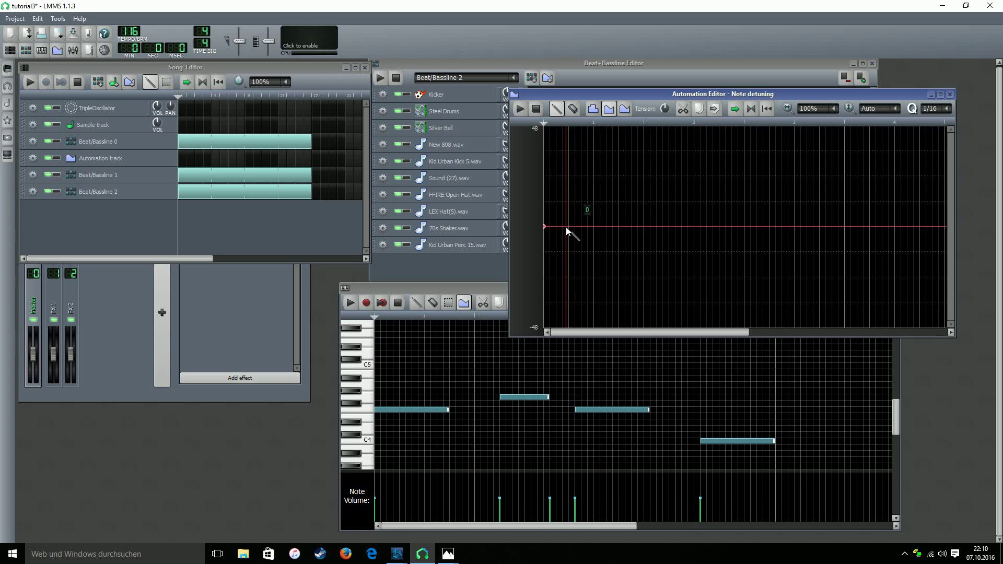
pyautogui.moveTo(556, 227); pyautogui.dragTo(568, 252)
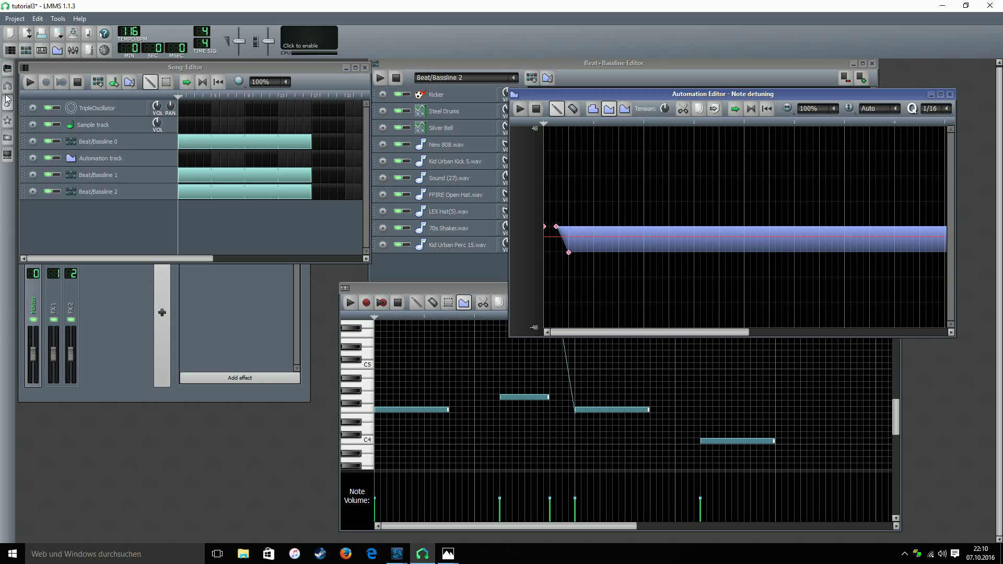
pyautogui.click(29, 82)
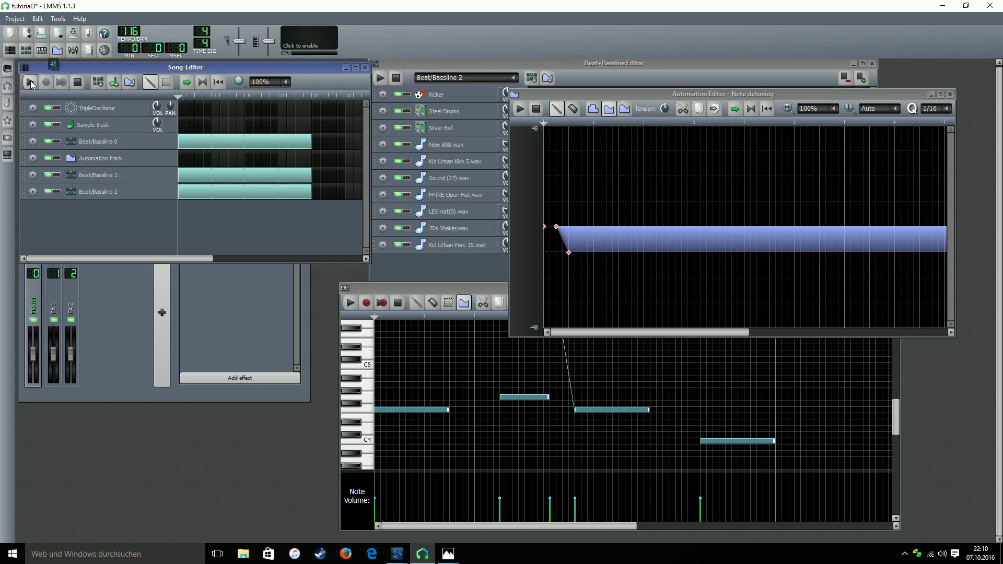
pyautogui.click(398, 303)
# Step: Try starting the F5 note's pitch slide at the very beginning of the note and play the song
pyautogui.moveTo(549, 238); pyautogui.dragTo(501, 230)
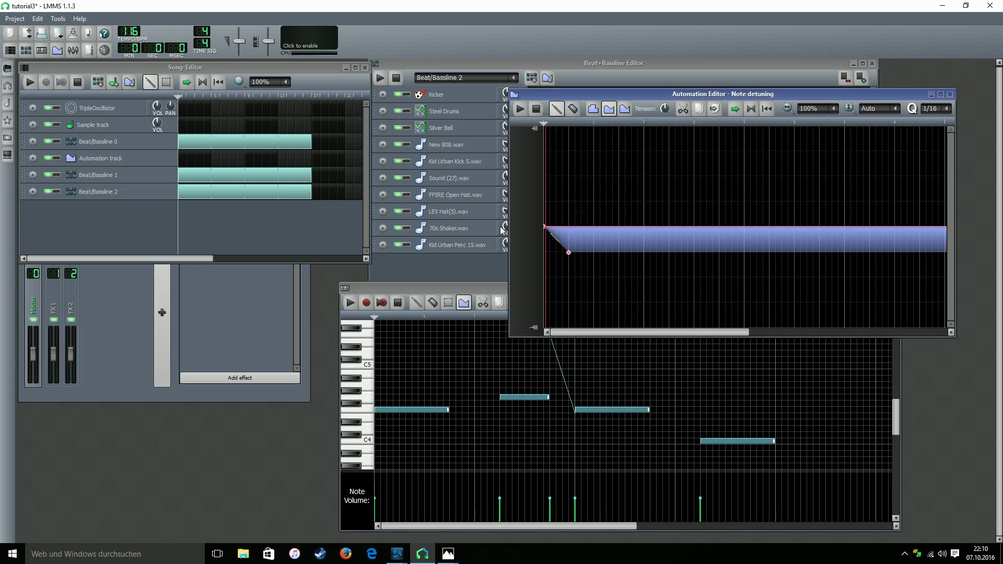
pyautogui.click(29, 82)
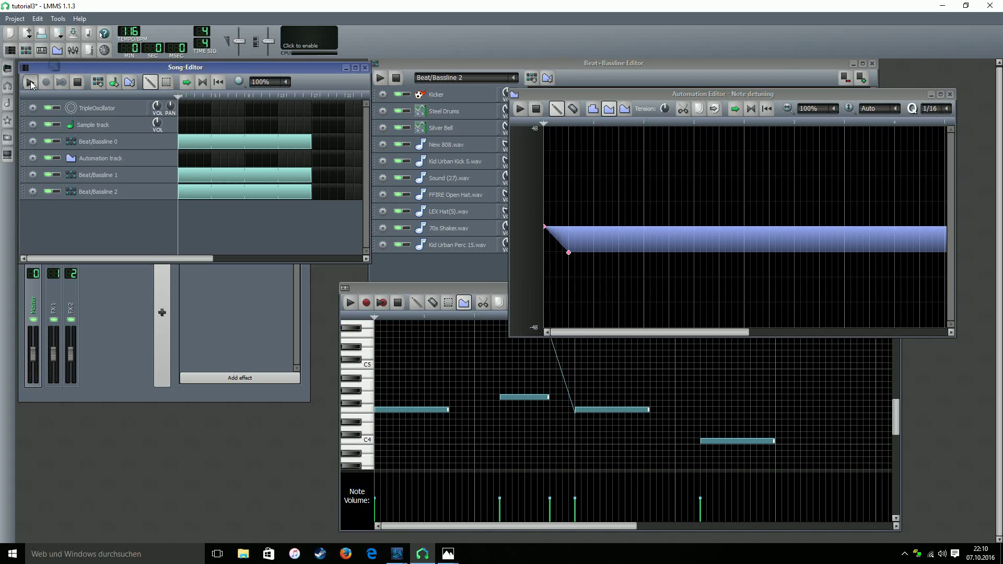
pyautogui.click(482, 289)
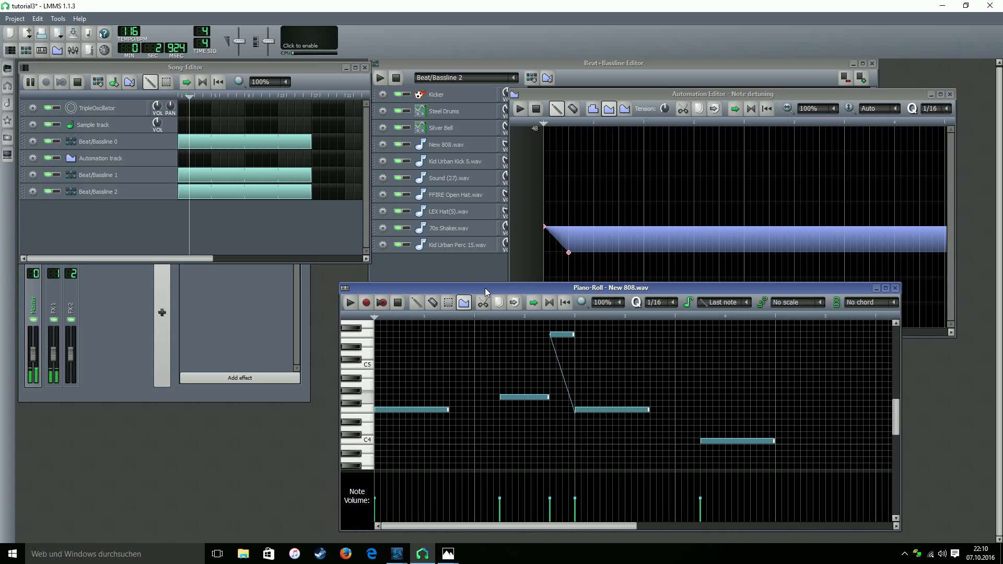
# Step: Set the F5 note's pitch slide to start halfway through the note, listen to the song, and stop playback
pyautogui.click(545, 229)
pyautogui.click(545, 230)
pyautogui.moveTo(554, 226); pyautogui.dragTo(556, 227)
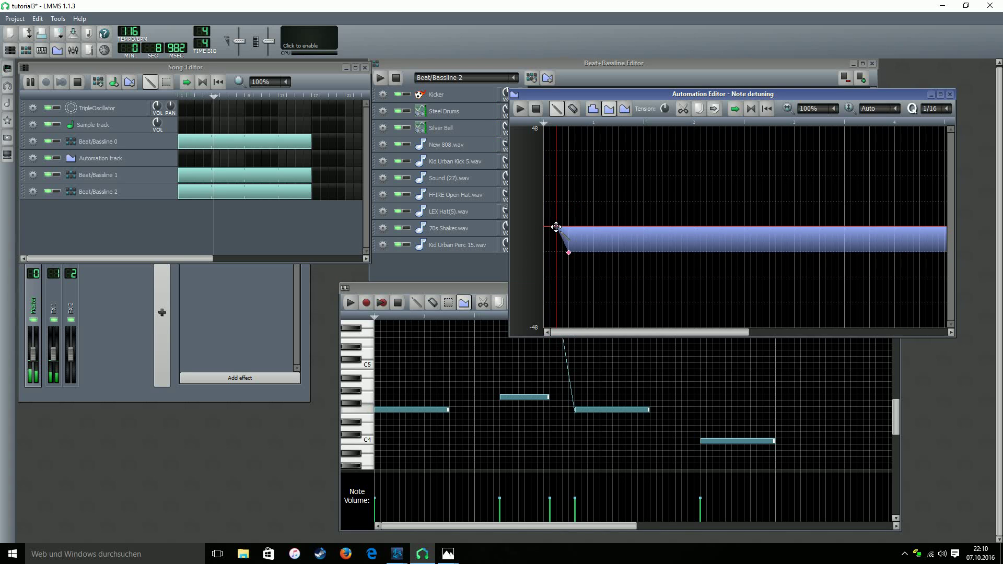
pyautogui.click(408, 298)
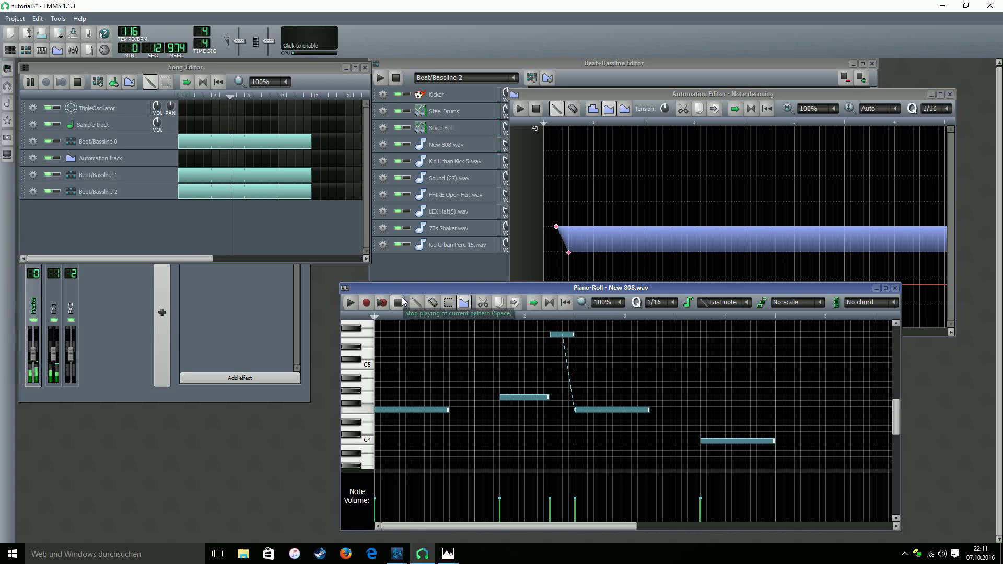
pyautogui.click(402, 302)
# Step: Detune the last C4 note to slide up to F4 over its final half beat
pyautogui.click(744, 441)
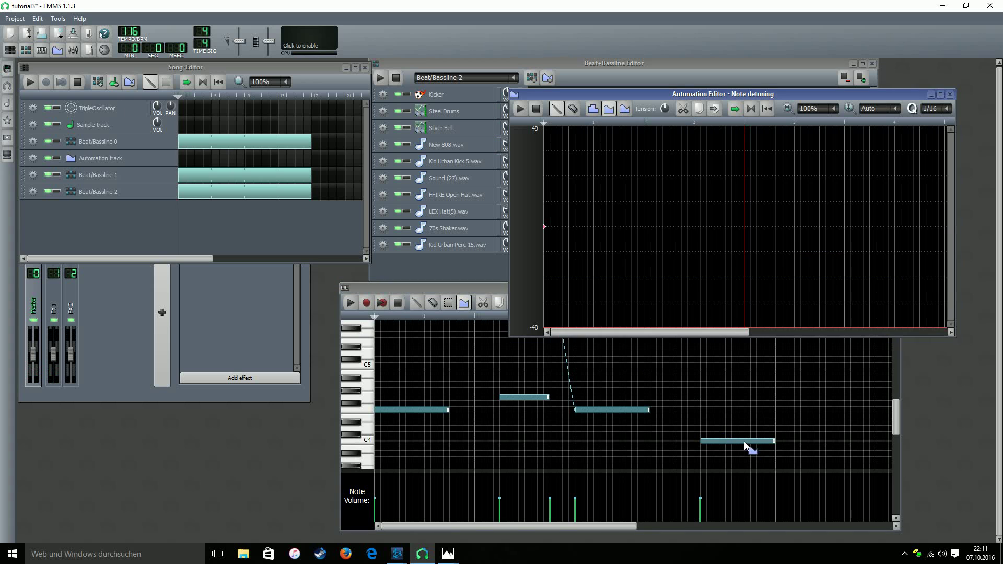
pyautogui.moveTo(586, 250); pyautogui.dragTo(585, 230)
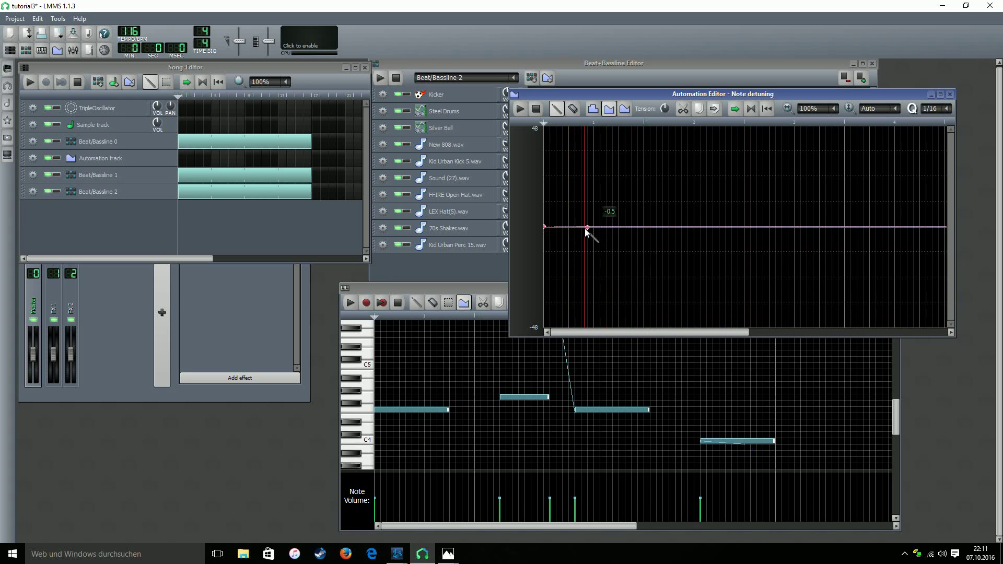
pyautogui.click(589, 227)
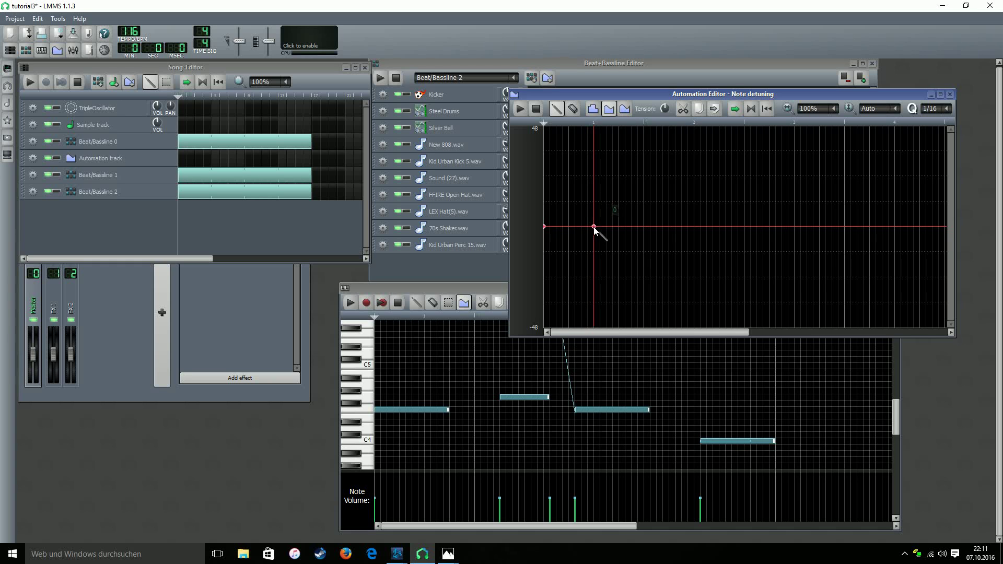
pyautogui.moveTo(594, 228)
pyautogui.mouseDown()
pyautogui.moveTo(609, 209)
pyautogui.moveTo(610, 225)
pyautogui.moveTo(618, 217)
pyautogui.mouseUp()
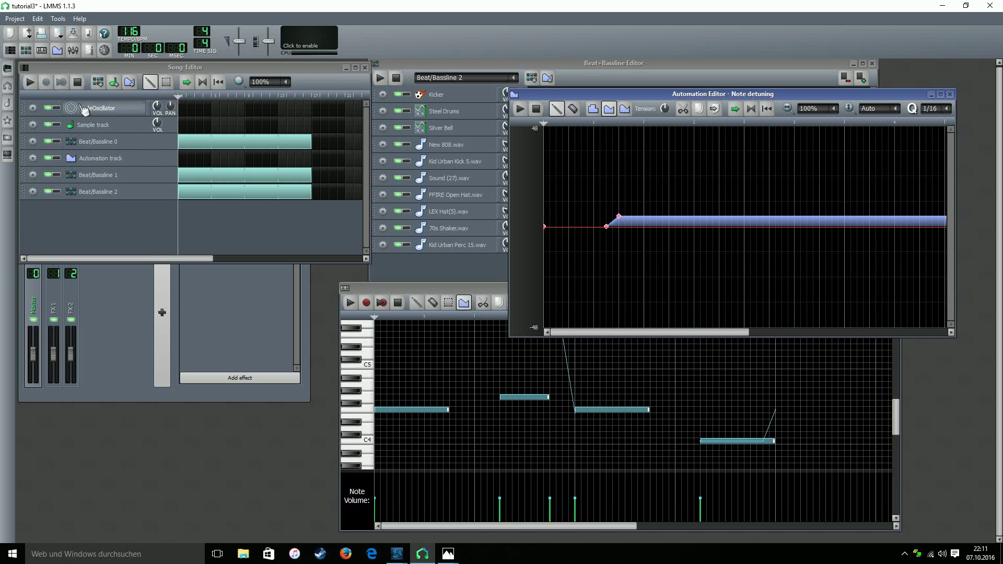
# Step: Play the song and adjust the C4 note's upward slide to start about a quarter beat before the note's end
pyautogui.click(30, 82)
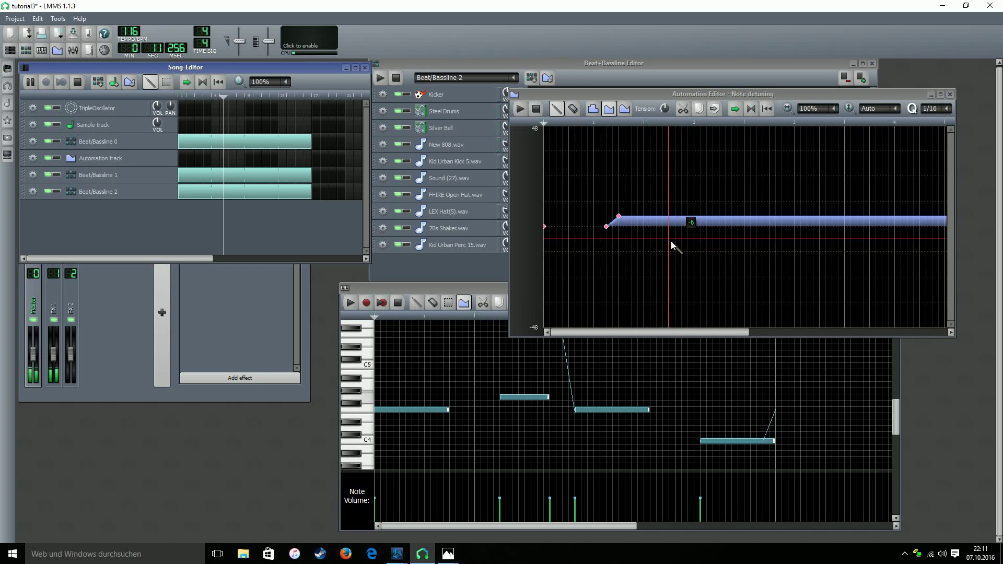
pyautogui.moveTo(607, 228); pyautogui.dragTo(596, 226)
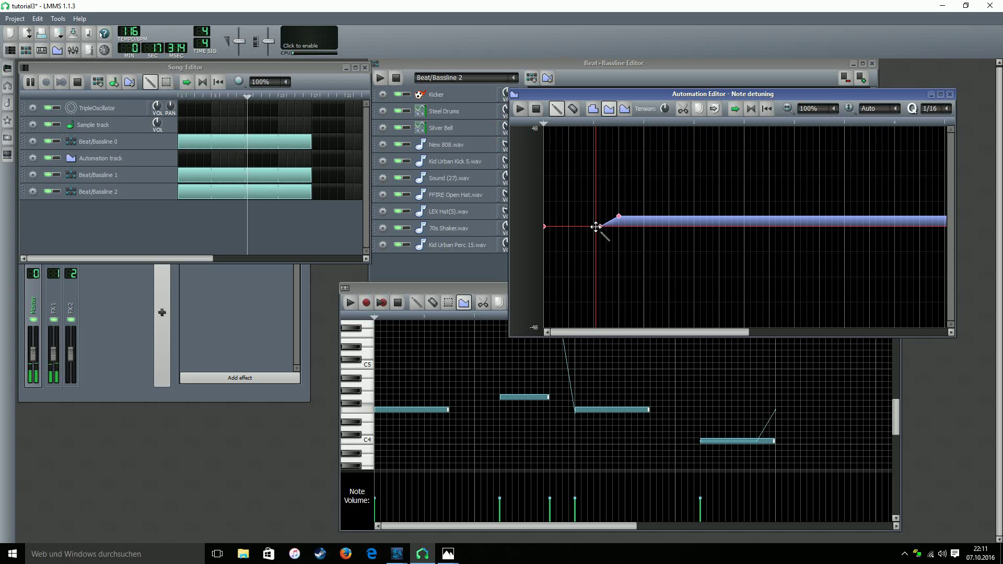
pyautogui.moveTo(595, 227); pyautogui.dragTo(612, 227)
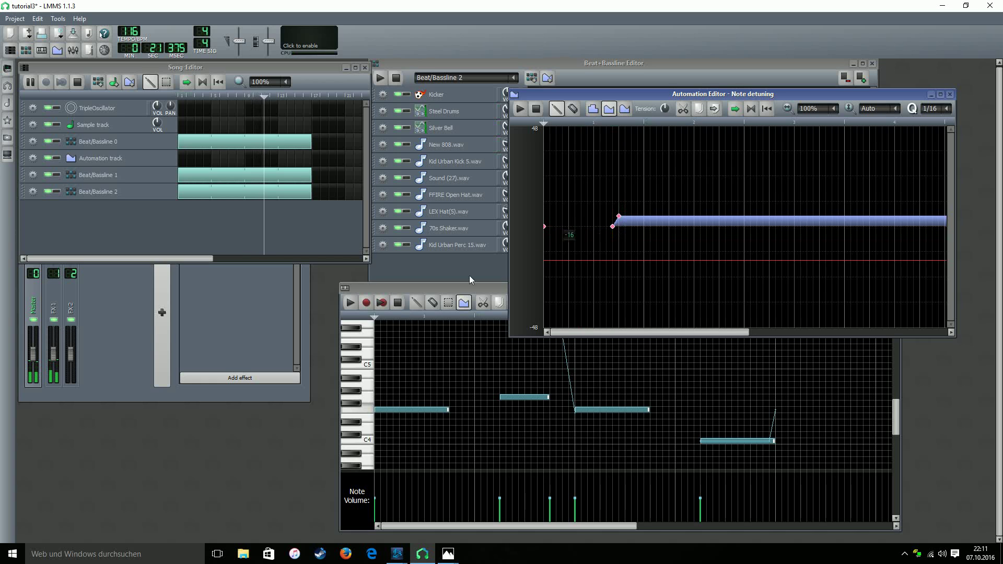
# Step: Try raising the end of the last C4 note's upward slide to C5, listen to the song, and stop playback
pyautogui.click(398, 303)
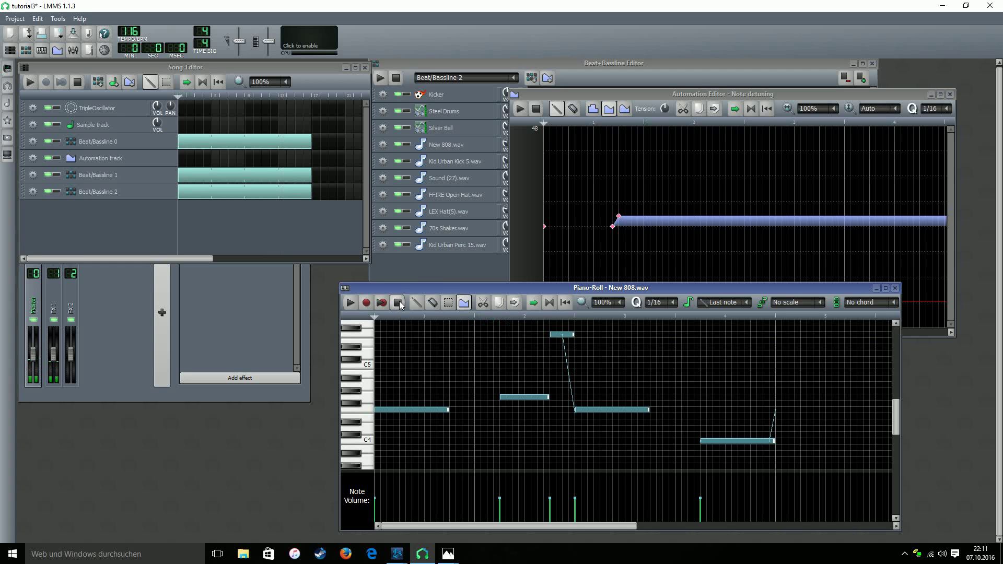
pyautogui.click(620, 218)
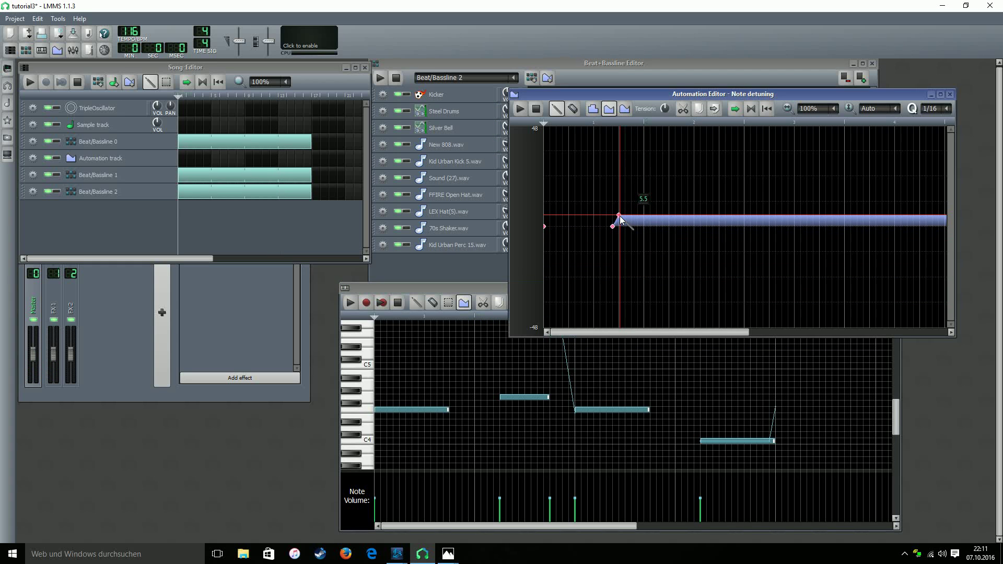
pyautogui.moveTo(620, 218); pyautogui.dragTo(619, 202)
pyautogui.click(30, 82)
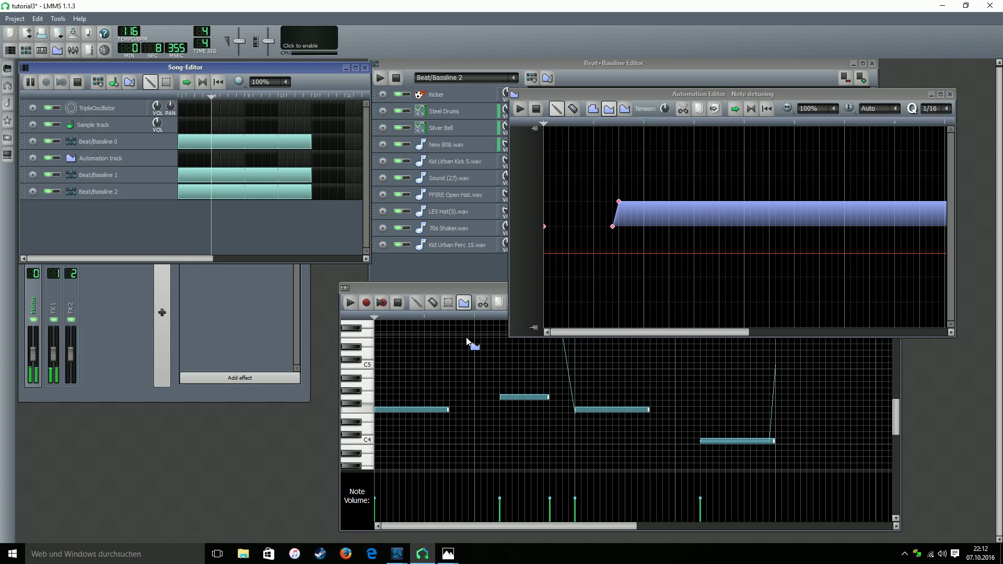
pyautogui.click(526, 119)
pyautogui.press('space')
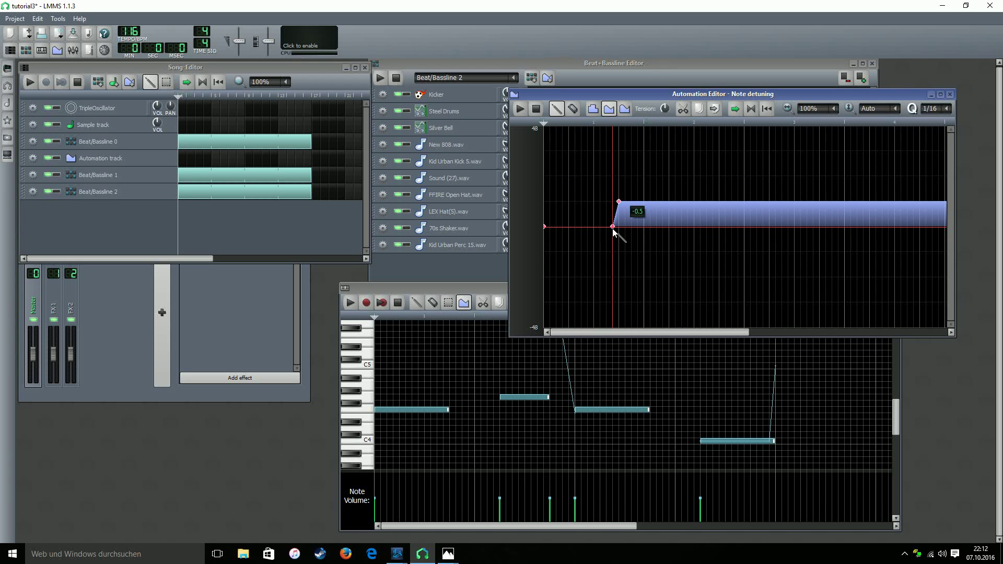
# Step: Start the last C4 note's slide half a beat before the note's end, set its target to F4, and play the song
pyautogui.moveTo(613, 228); pyautogui.dragTo(606, 226)
pyautogui.click(31, 82)
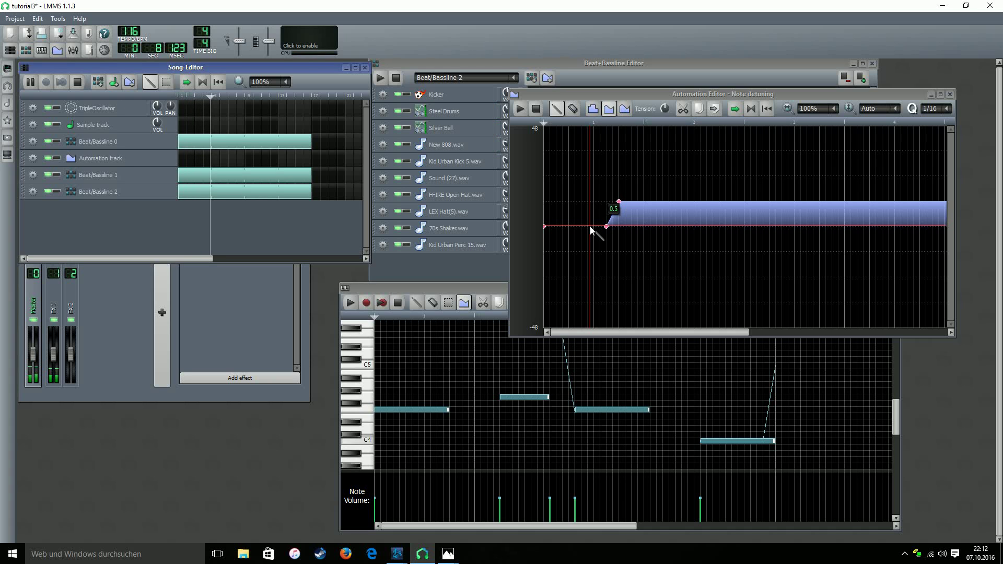
pyautogui.click(538, 111)
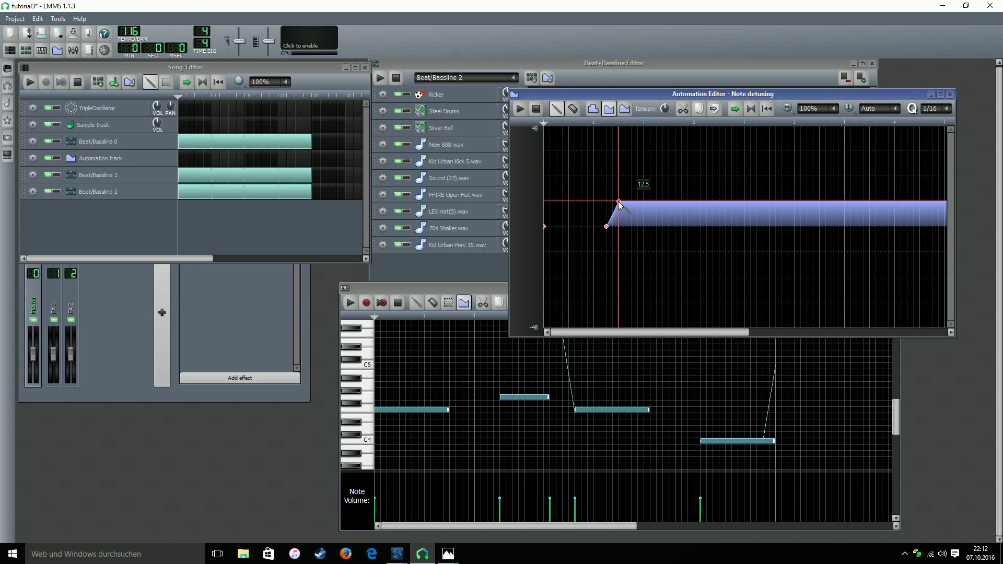
pyautogui.moveTo(619, 201); pyautogui.dragTo(619, 216)
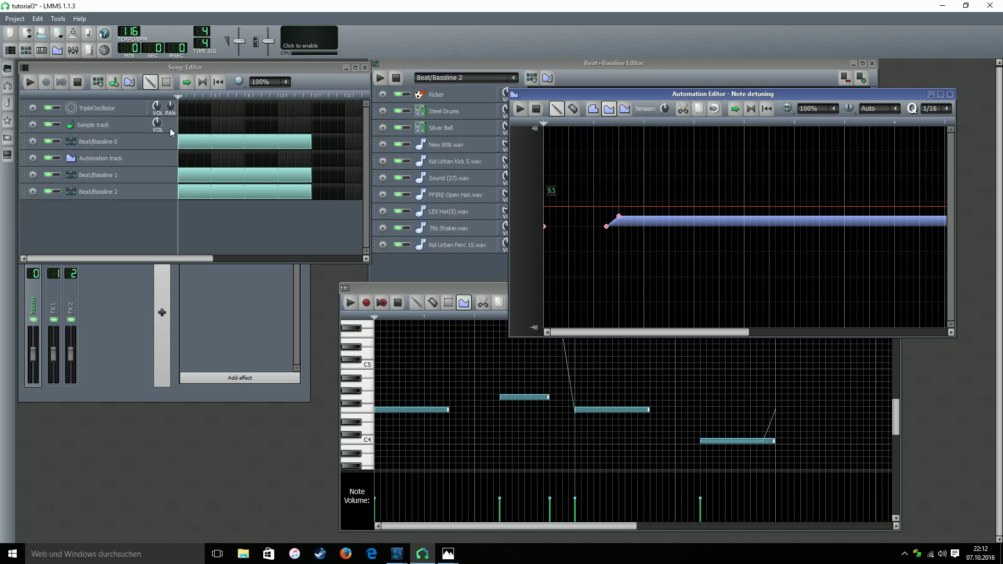
pyautogui.click(29, 82)
# Step: Create a new 32-step beat/bassline pattern with Kid Urban Kick 5.wav hits on steps 1, 21 and 29
pyautogui.click(444, 88)
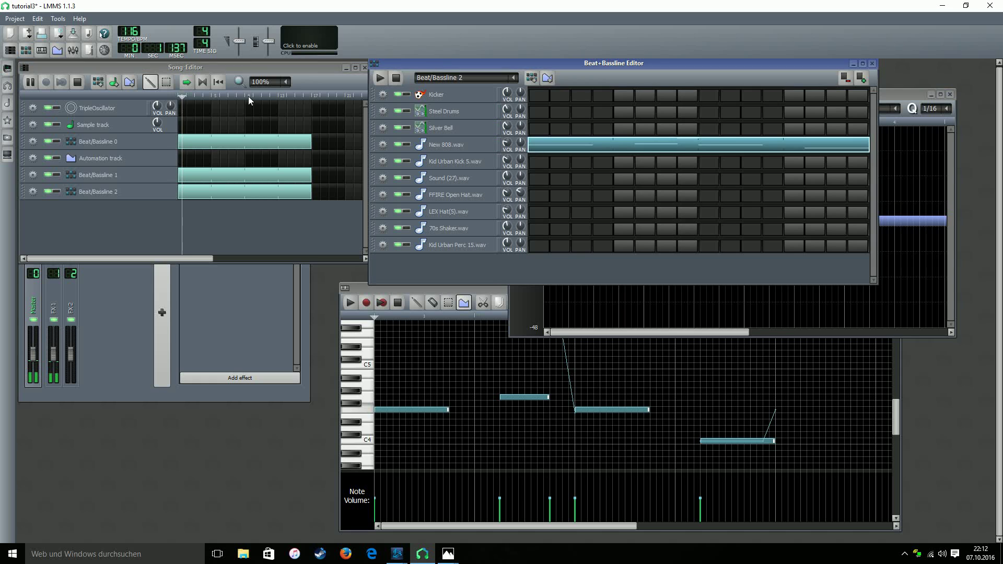
pyautogui.click(97, 84)
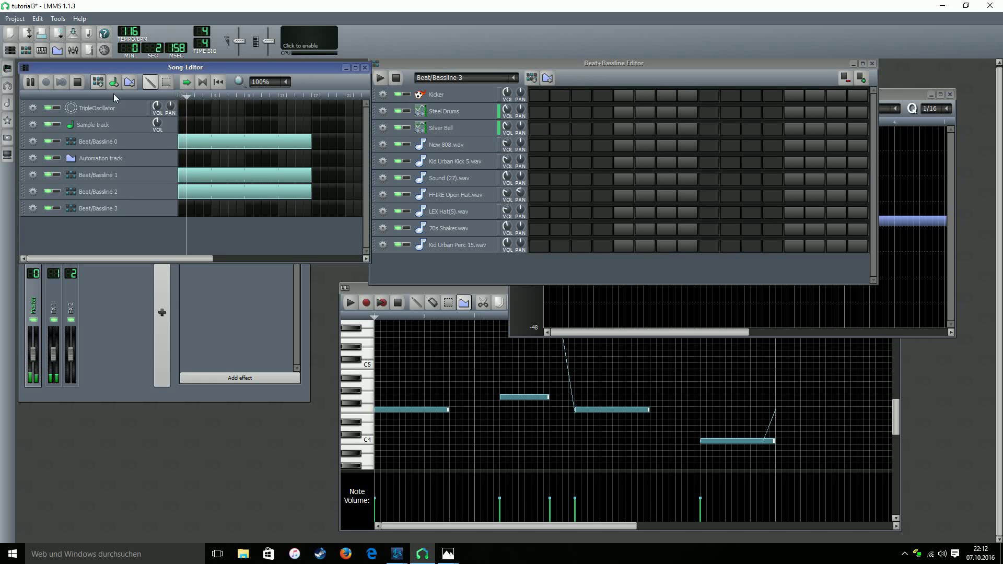
pyautogui.click(539, 163)
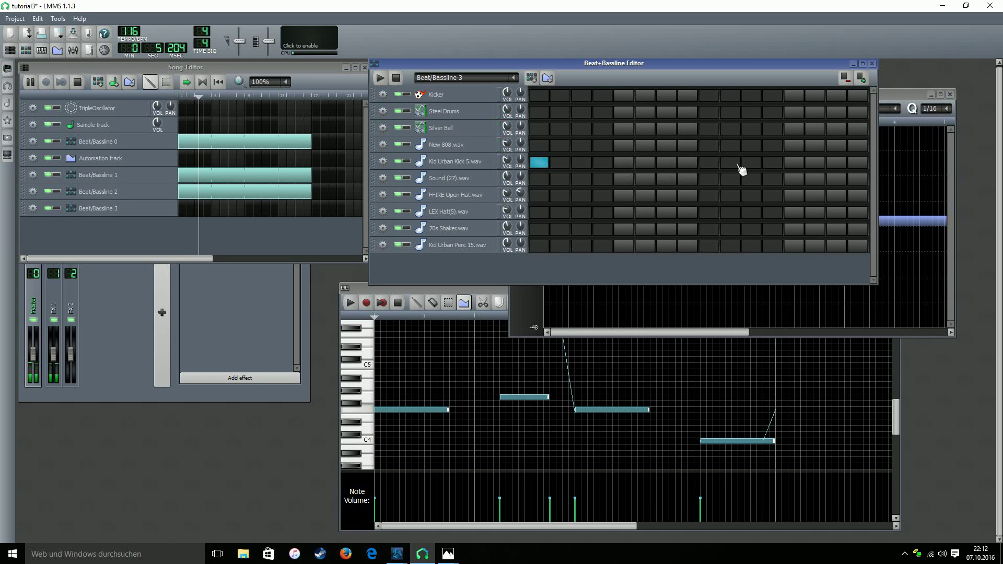
pyautogui.click(795, 162)
pyautogui.click(794, 162)
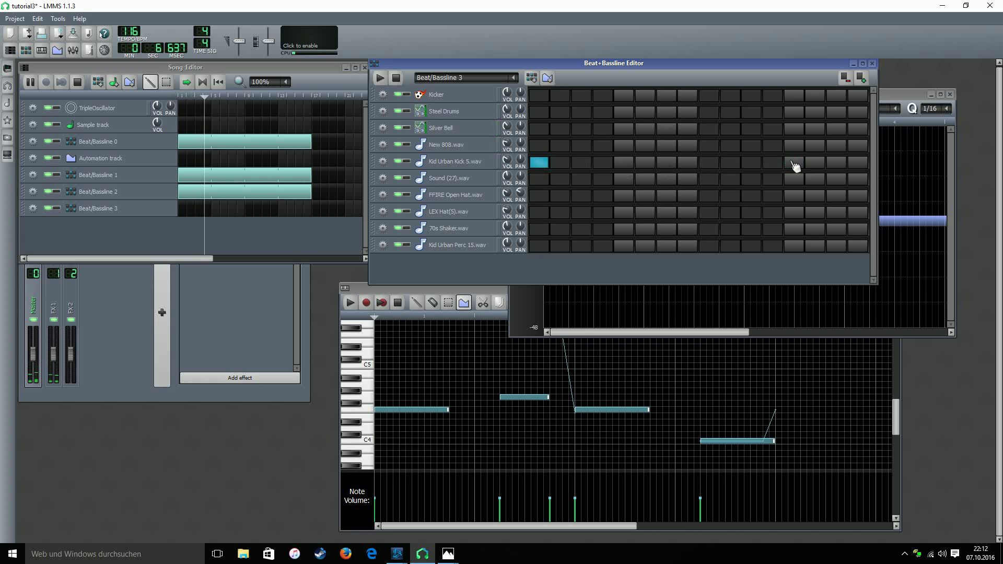
pyautogui.click(865, 80)
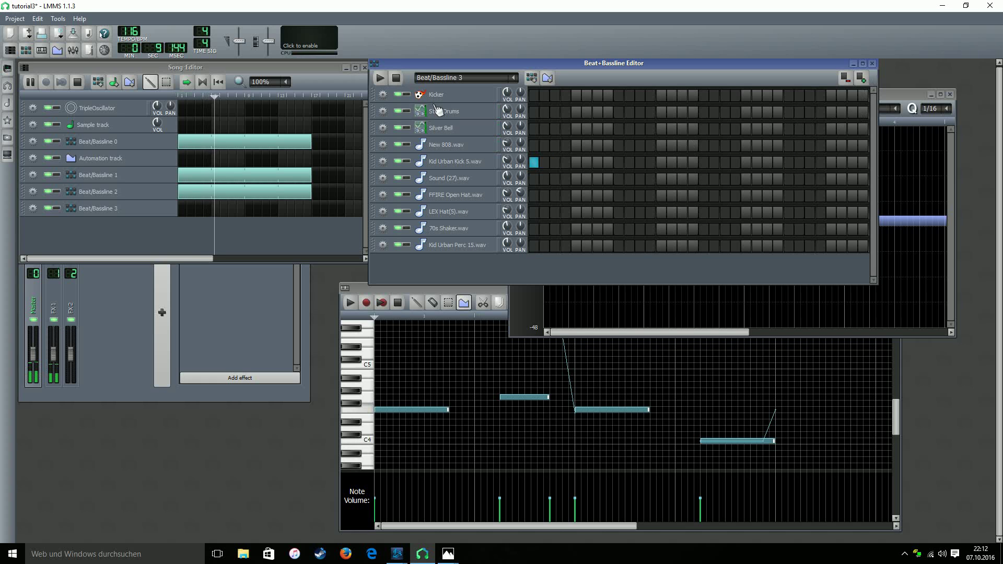
pyautogui.click(396, 79)
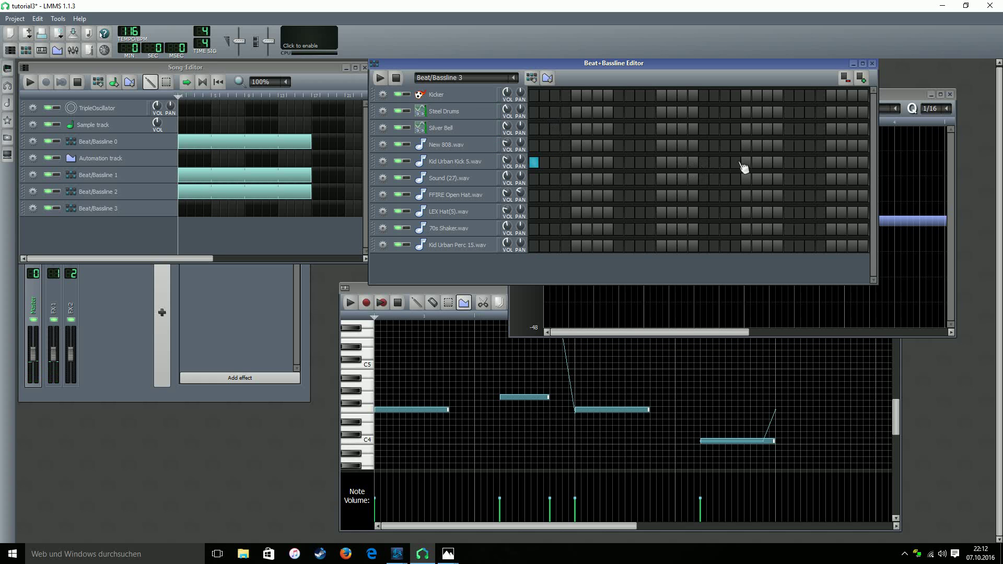
# Step: Place the Beat/Bassline 3 kick pattern across the first 16 bars of the song and listen to it
pyautogui.click(183, 213)
pyautogui.click(30, 85)
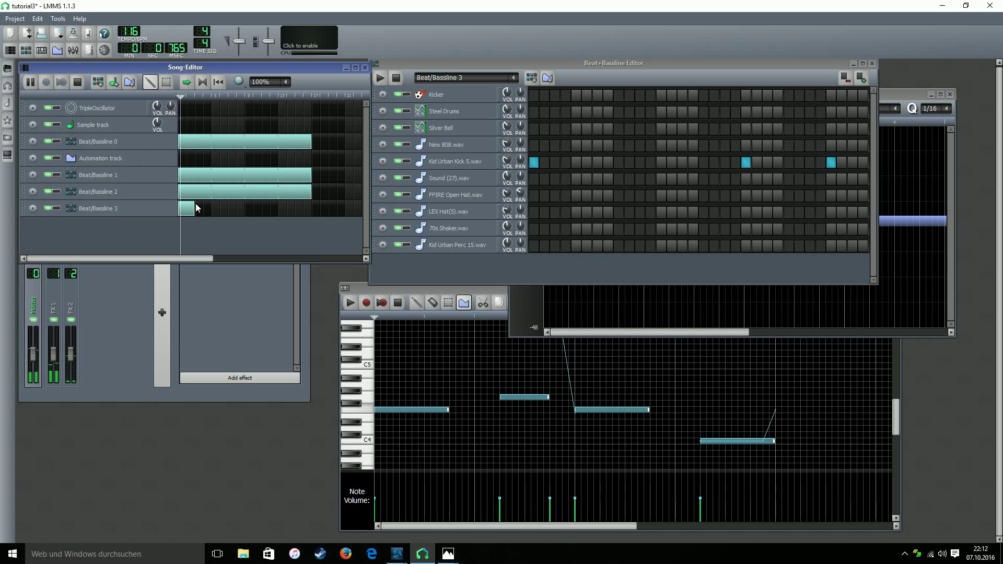
pyautogui.moveTo(195, 209); pyautogui.dragTo(311, 217)
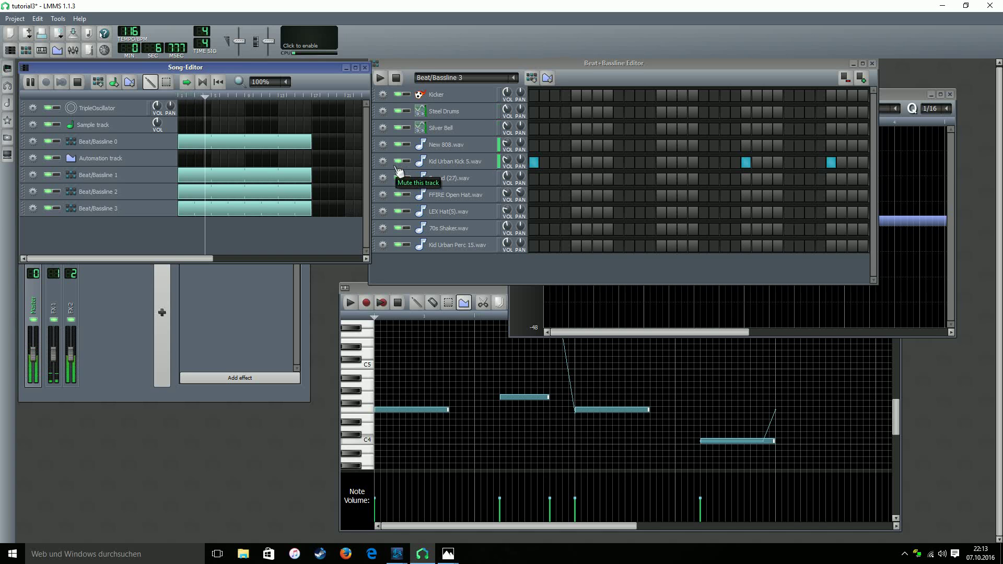
pyautogui.click(396, 78)
# Step: Create another beat/bassline with a Sound (27).wav hit on step 9 and place it across the first 16 bars during playback
pyautogui.click(96, 83)
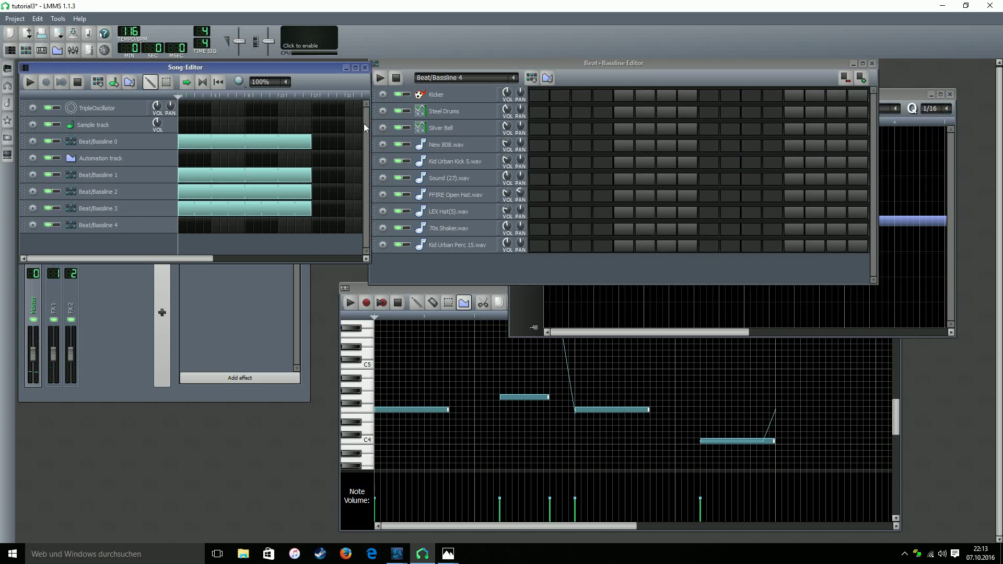
pyautogui.click(708, 179)
pyautogui.click(183, 226)
pyautogui.click(36, 83)
pyautogui.moveTo(186, 226); pyautogui.dragTo(309, 232)
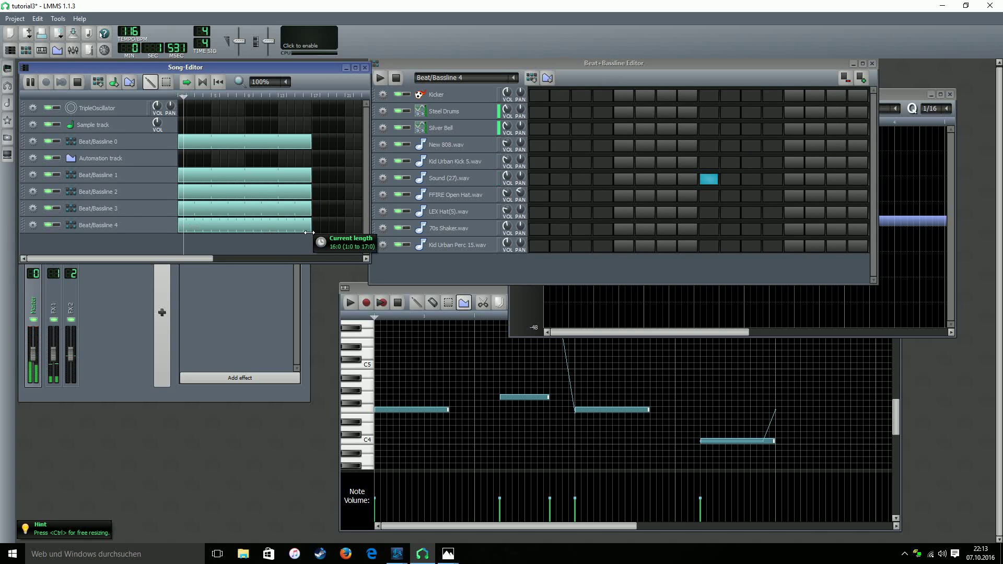
# Step: Adjust the Sound (27).wav track's volume while the song plays and stop playback
pyautogui.click(507, 177)
pyautogui.moveTo(507, 176); pyautogui.dragTo(509, 181)
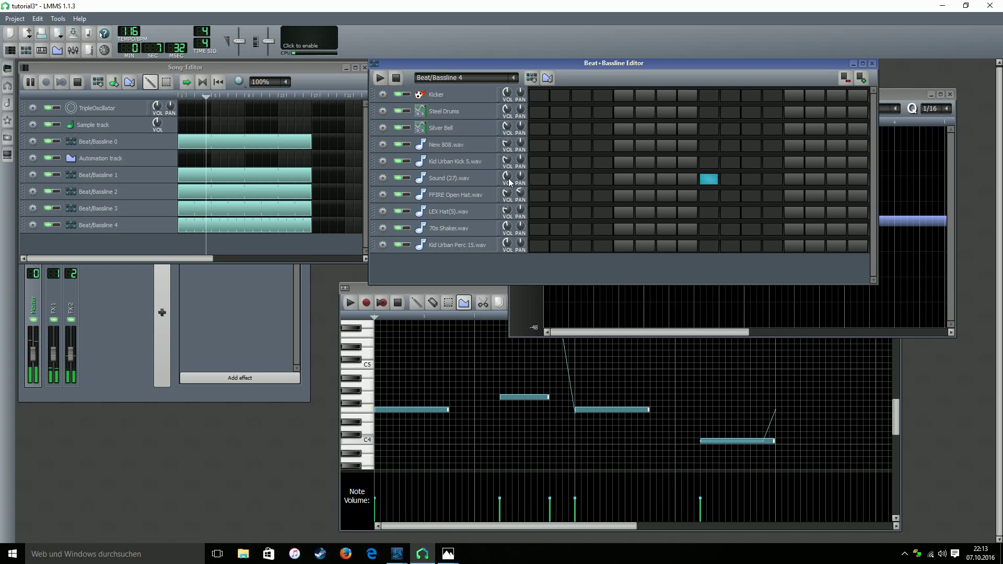
pyautogui.click(78, 83)
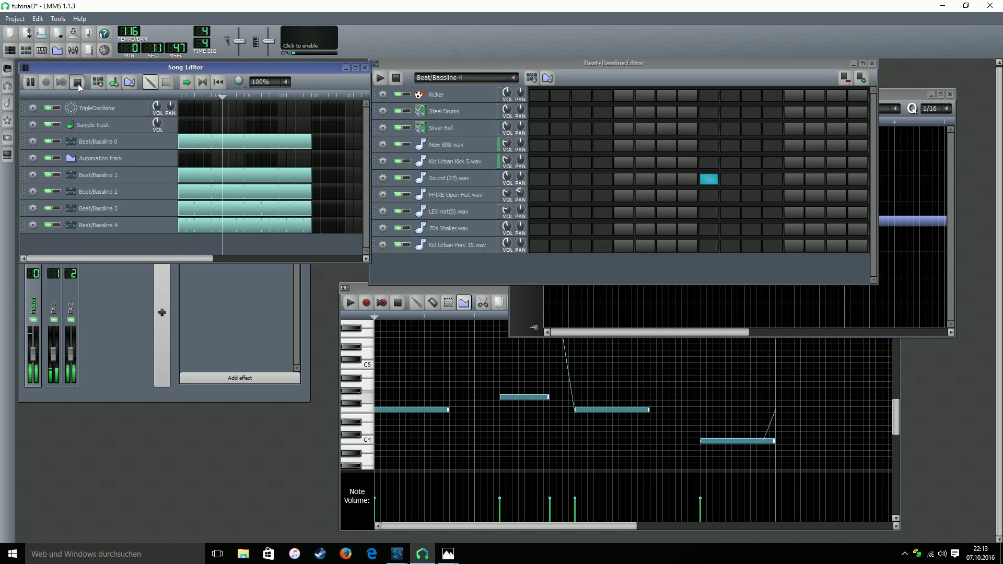
# Step: Open the Steel Drums pattern of Beat/Bassline 0 and draw a half-beat E6 note and a short D6 note on beat 2
pyautogui.click(117, 146)
pyautogui.doubleClick(558, 122)
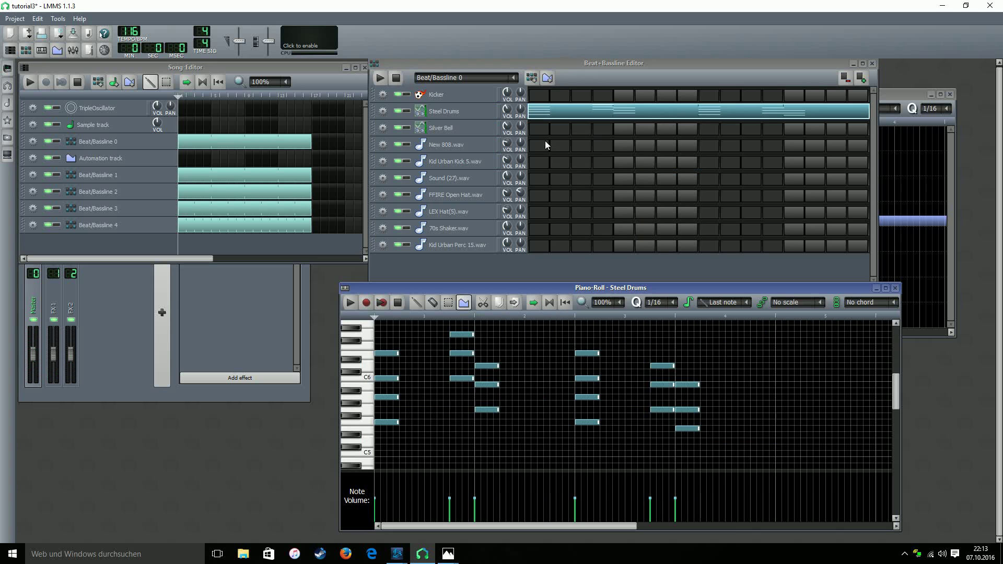
pyautogui.click(416, 303)
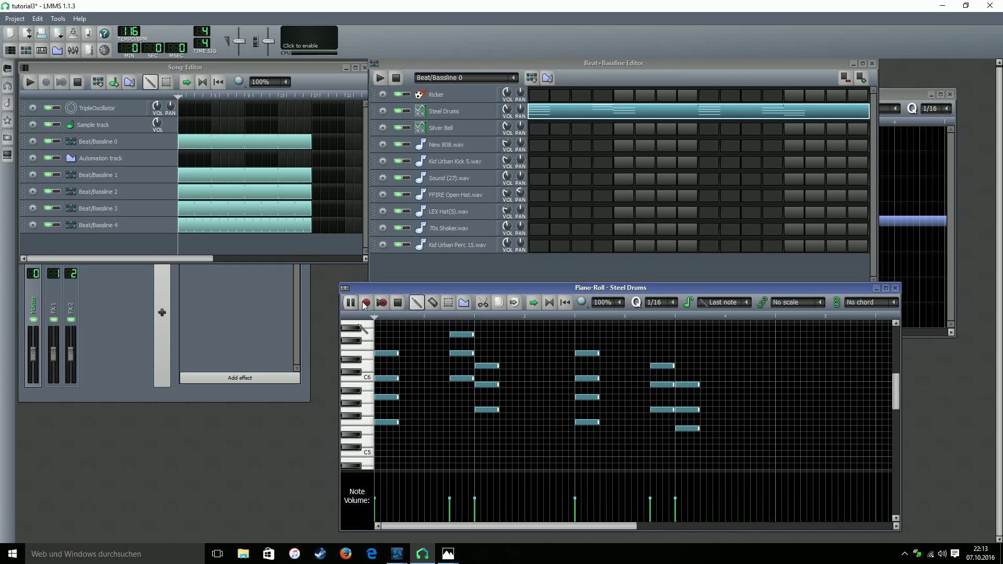
pyautogui.click(410, 359)
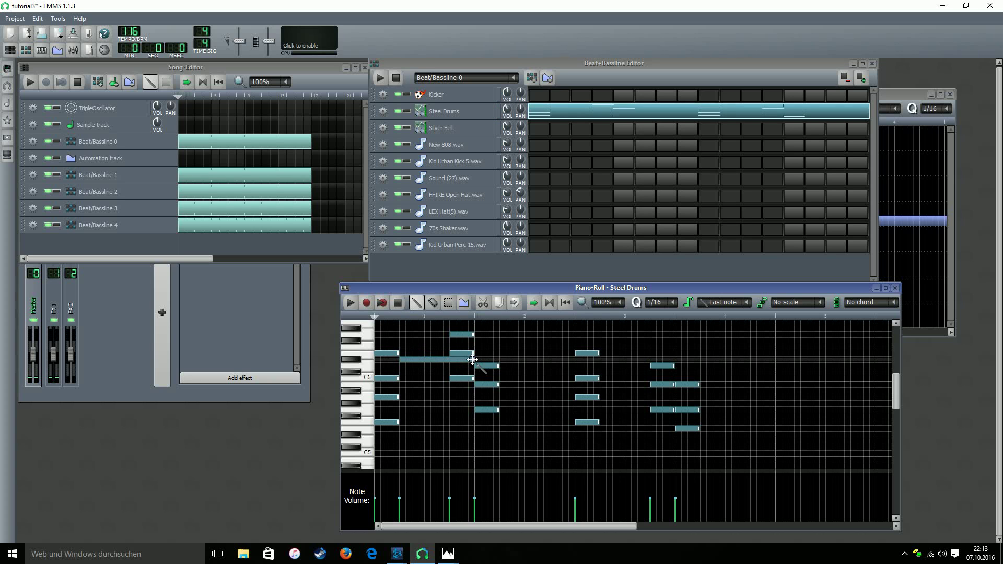
pyautogui.moveTo(471, 359); pyautogui.dragTo(403, 353)
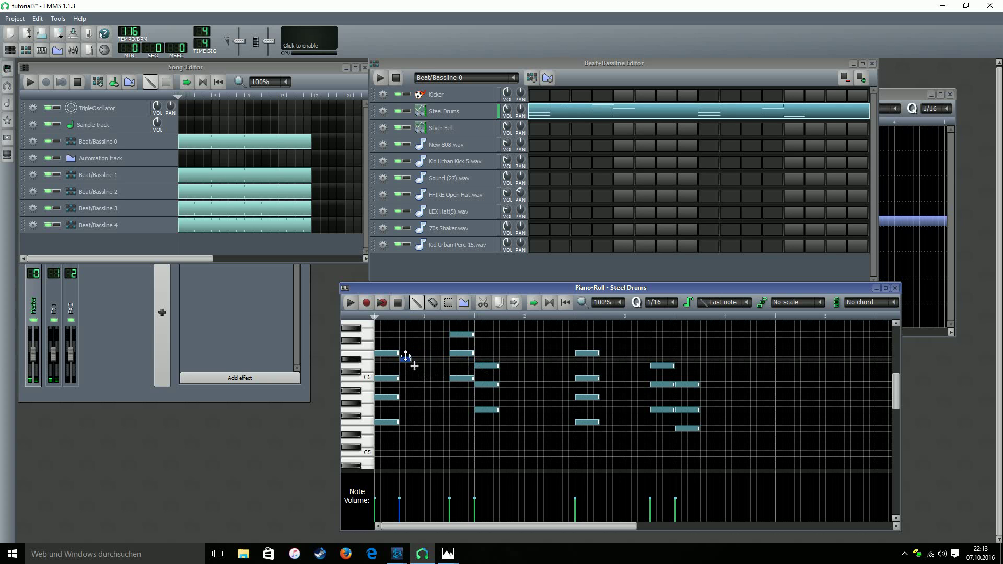
pyautogui.click(402, 366)
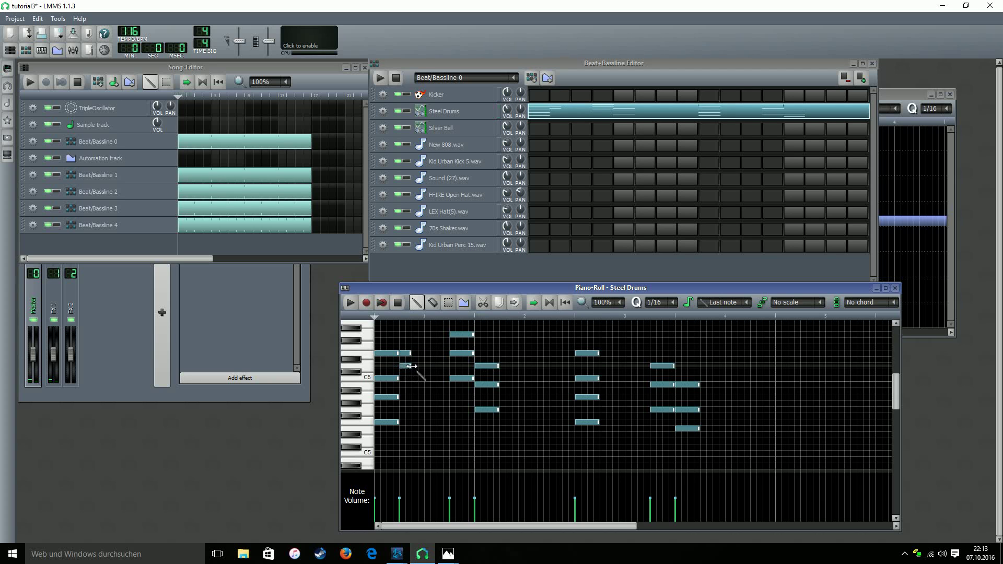
# Step: Set the piano roll quantization to 1/32, shorten the D6 note to 1/32, and start the E6 note right after it
pyautogui.scroll(-1, 656, 302)
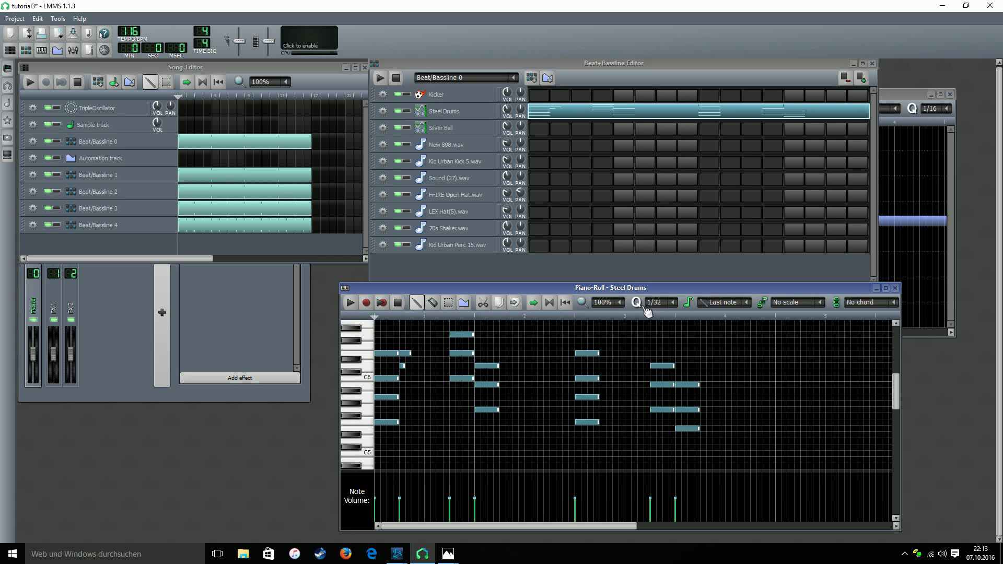
pyautogui.click(400, 368)
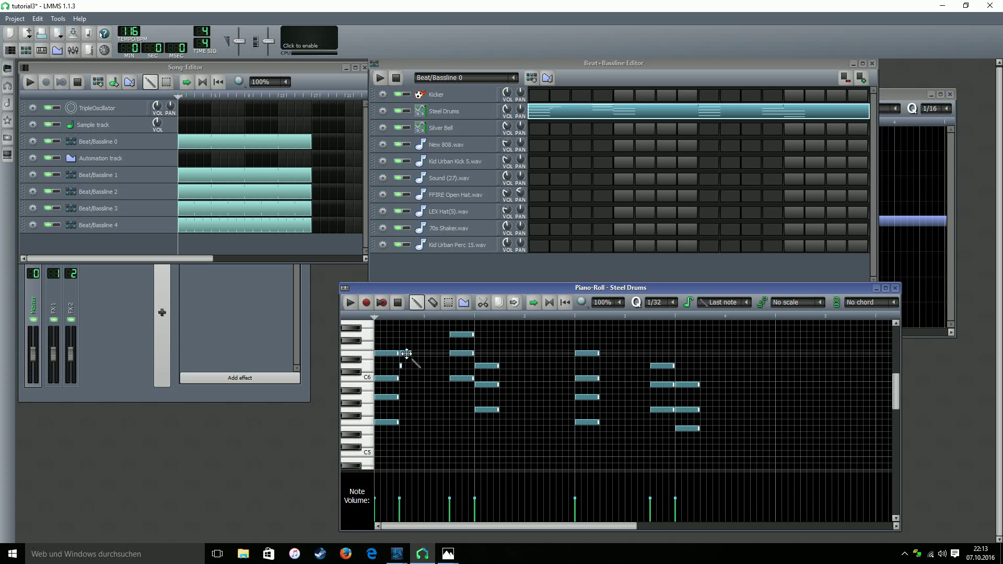
pyautogui.click(409, 353)
pyautogui.press('space')
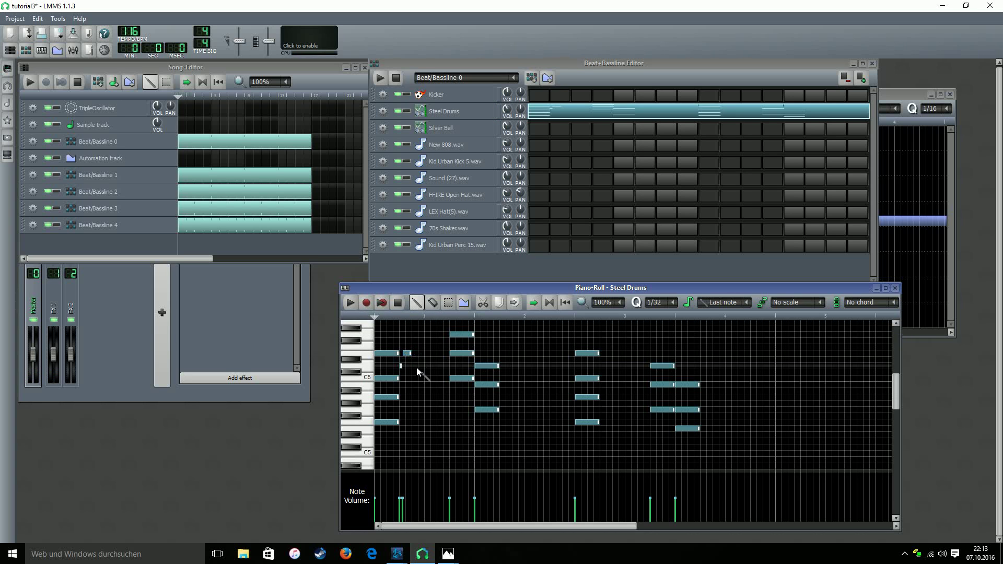
# Step: Add a short C6 note on beat 3 and lengthen the preceding E6 note up to it, listening to the pattern
pyautogui.click(425, 379)
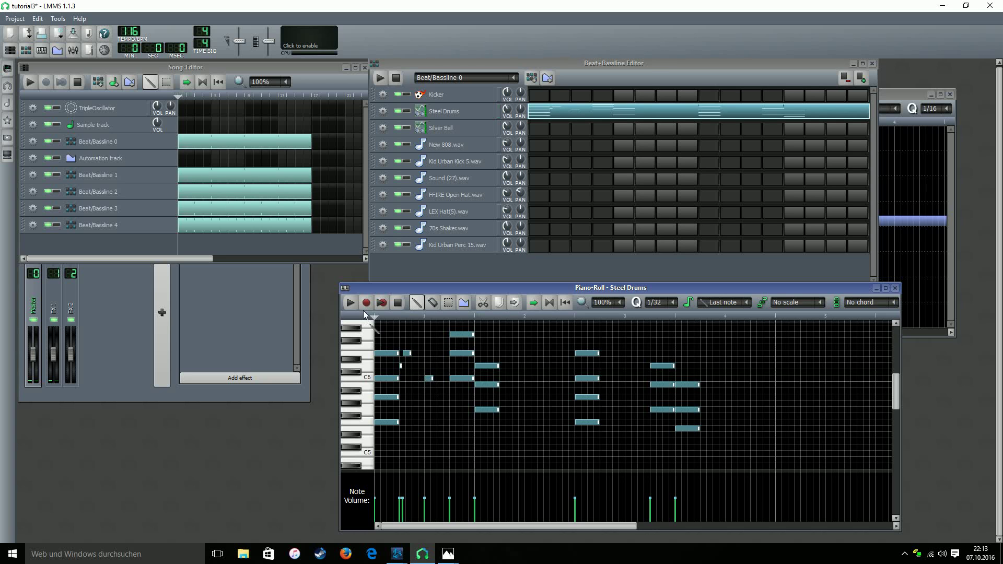
pyautogui.click(350, 302)
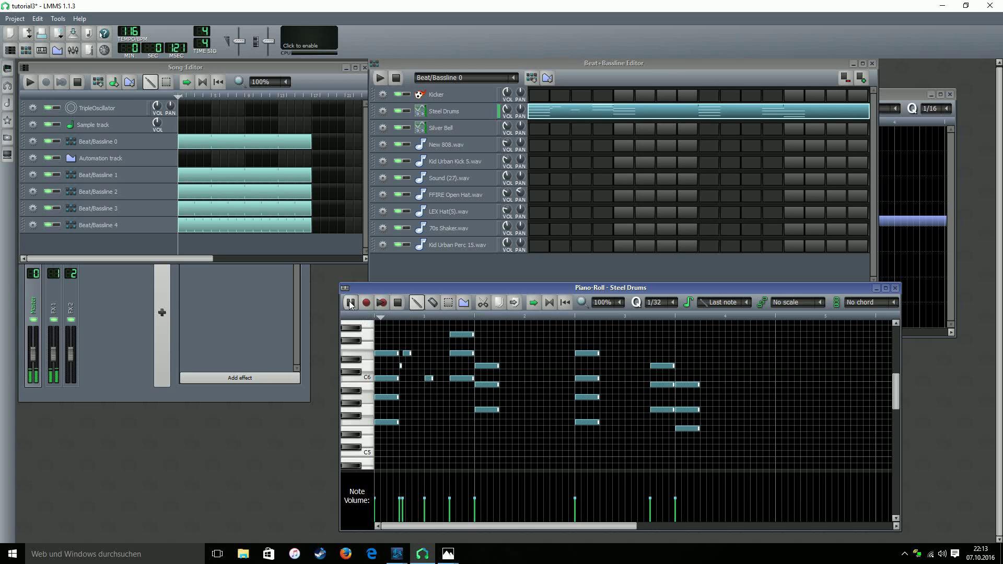
pyautogui.click(397, 303)
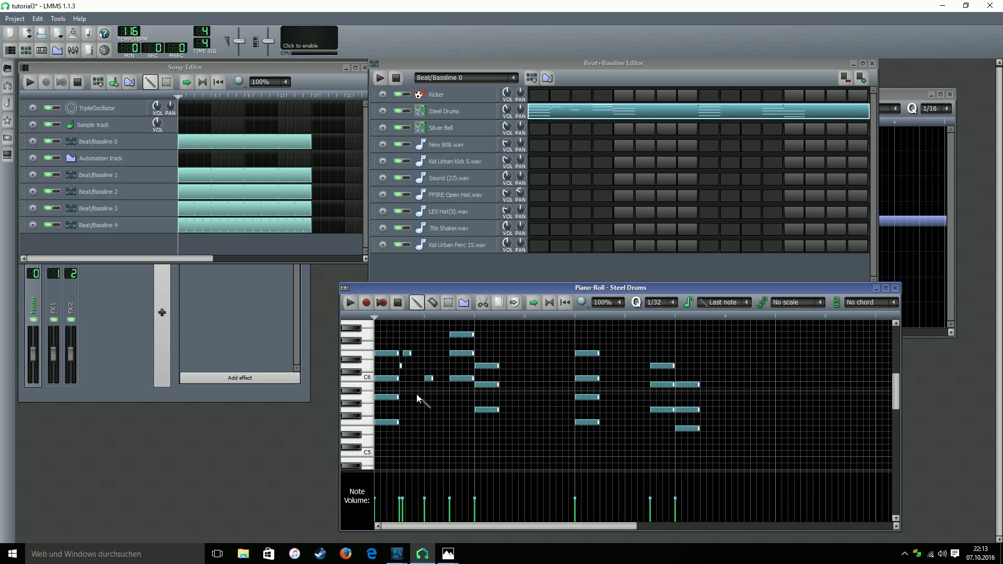
pyautogui.moveTo(422, 356); pyautogui.dragTo(425, 356)
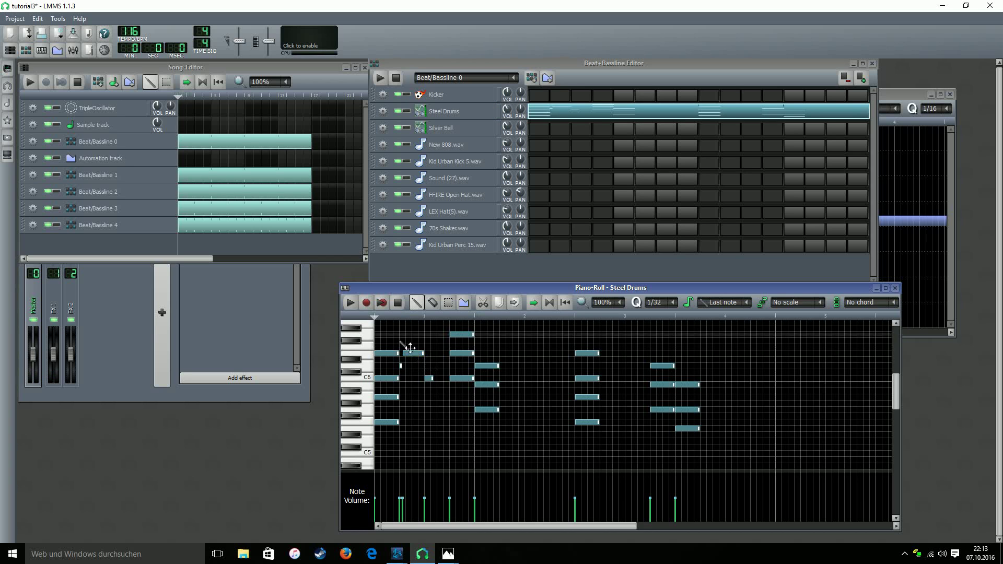
pyautogui.press('space')
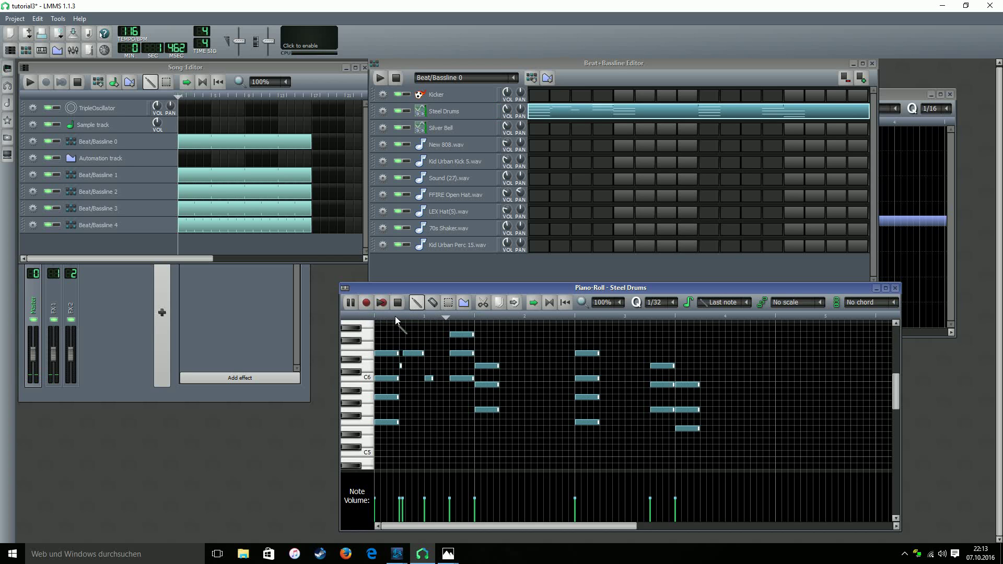
pyautogui.press('space')
# Step: Lengthen the C6 note up to beat 4, add a short E6 note just before bar 2, and play the pattern
pyautogui.moveTo(433, 379); pyautogui.dragTo(449, 383)
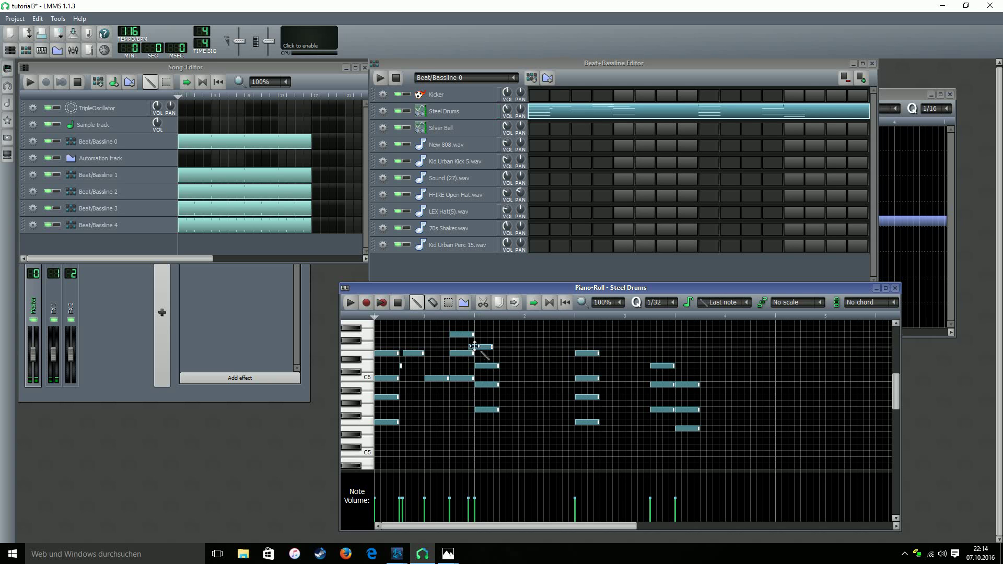
pyautogui.moveTo(475, 346); pyautogui.dragTo(477, 358)
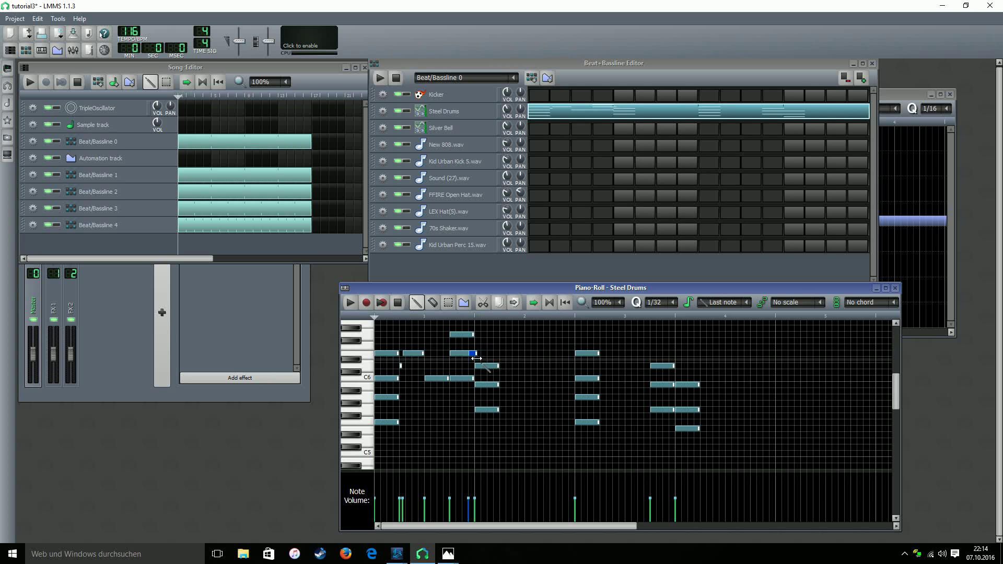
pyautogui.click(352, 305)
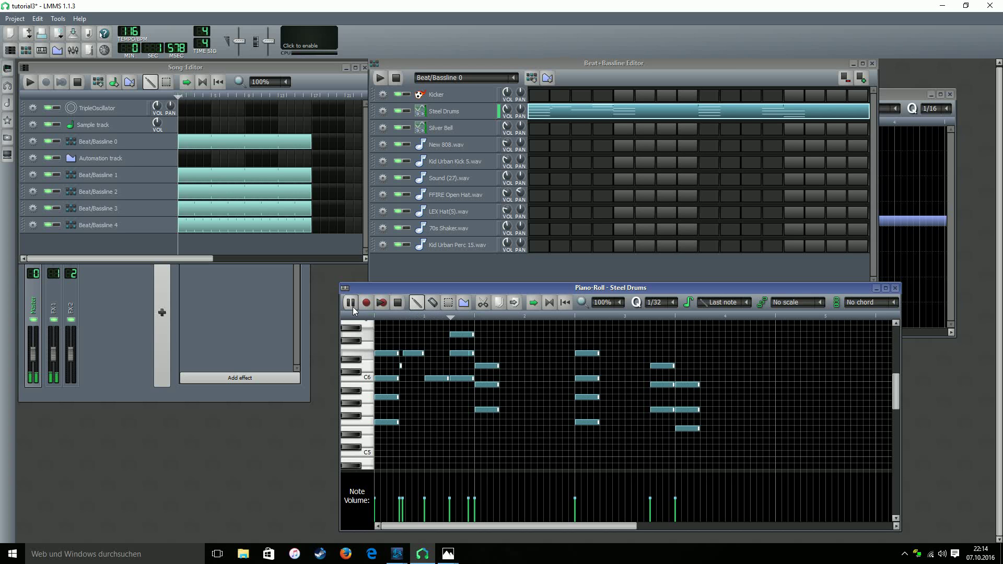
# Step: Delete the short D6 note on beat 2, move the E6 note back onto beat 2, and play the pattern
pyautogui.click(397, 303)
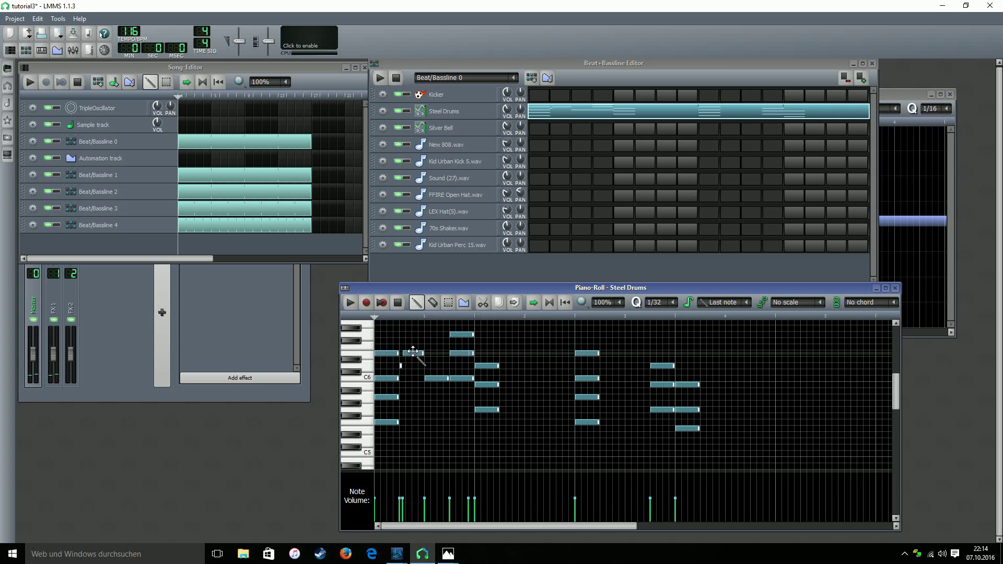
pyautogui.rightClick(401, 366)
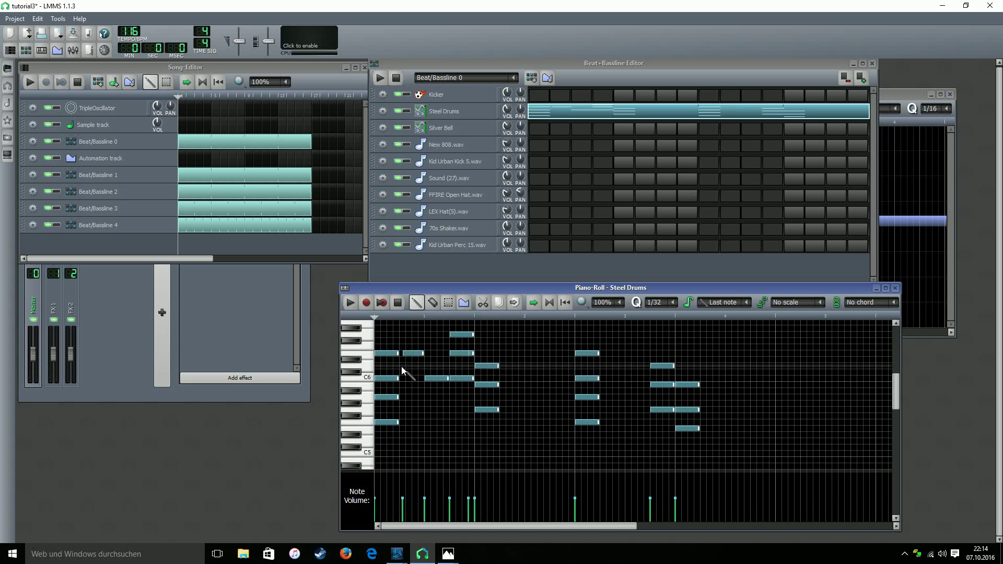
pyautogui.moveTo(413, 353); pyautogui.dragTo(409, 353)
pyautogui.click(351, 303)
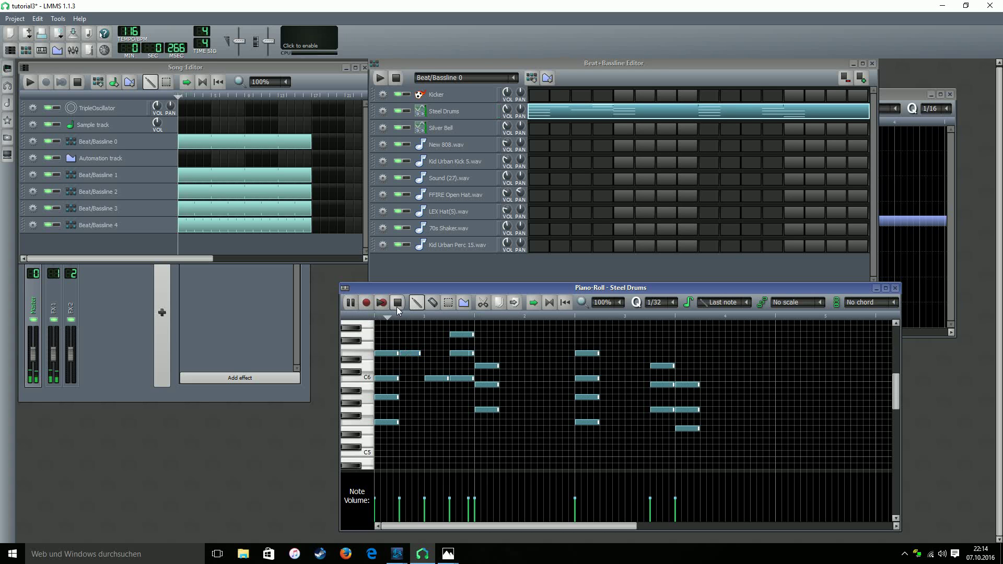
pyautogui.click(398, 303)
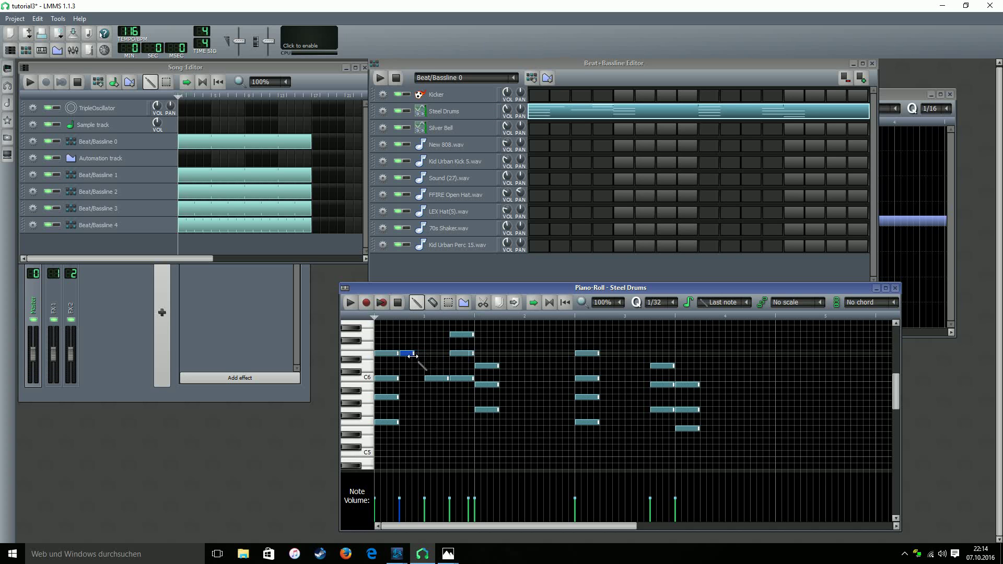
# Step: Shorten the E6 note on beat 2 to half a beat and replace the C6 note on beat 3 with a half-beat C6 right after it
pyautogui.moveTo(412, 356); pyautogui.dragTo(410, 354)
pyautogui.click(415, 377)
pyautogui.rightClick(428, 378)
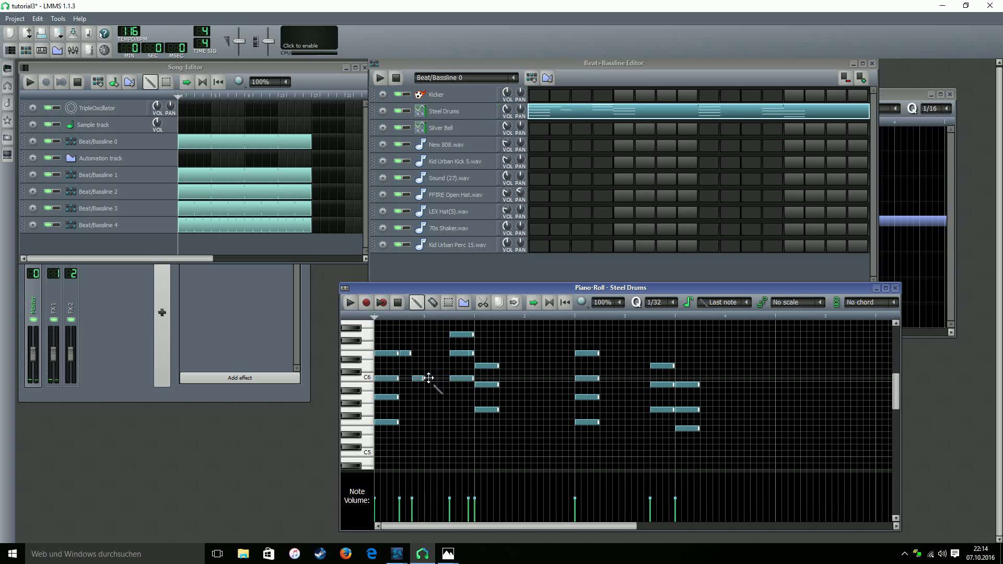
# Step: Try a half-beat A5 note on beat 3, play the pattern, and remove the note
pyautogui.click(427, 396)
pyautogui.click(351, 304)
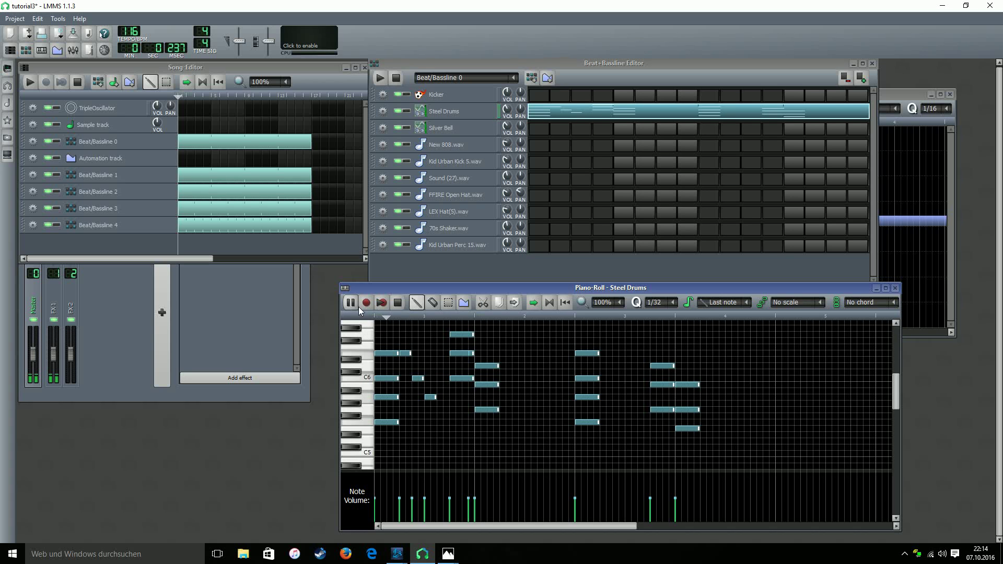
pyautogui.click(399, 305)
pyautogui.rightClick(428, 397)
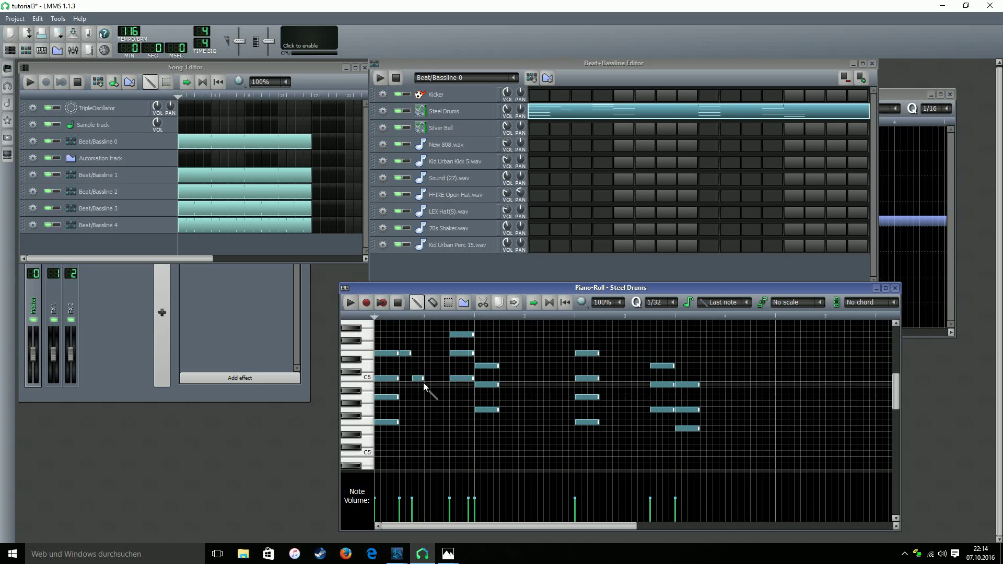
# Step: Lengthen the C6 note after beat 2 up to beat 4, setting the quantization to 1/16 and listening to the pattern and song in between
pyautogui.moveTo(423, 379); pyautogui.dragTo(437, 379)
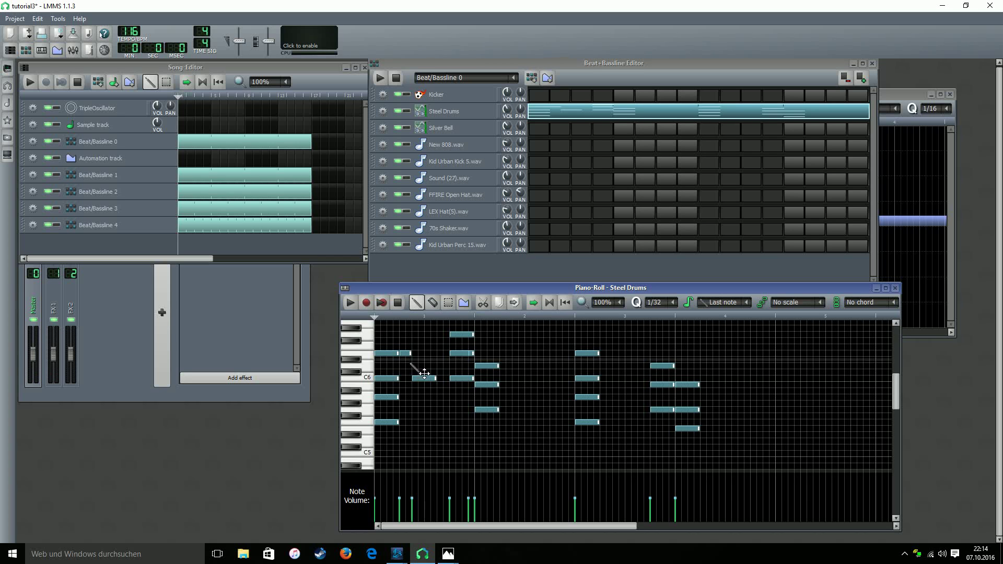
pyautogui.click(353, 303)
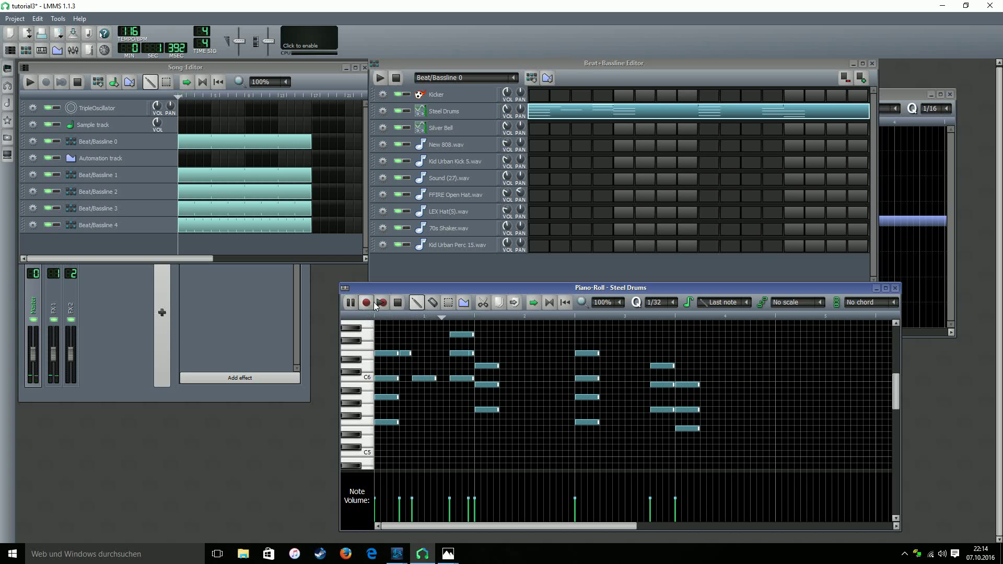
pyautogui.click(395, 303)
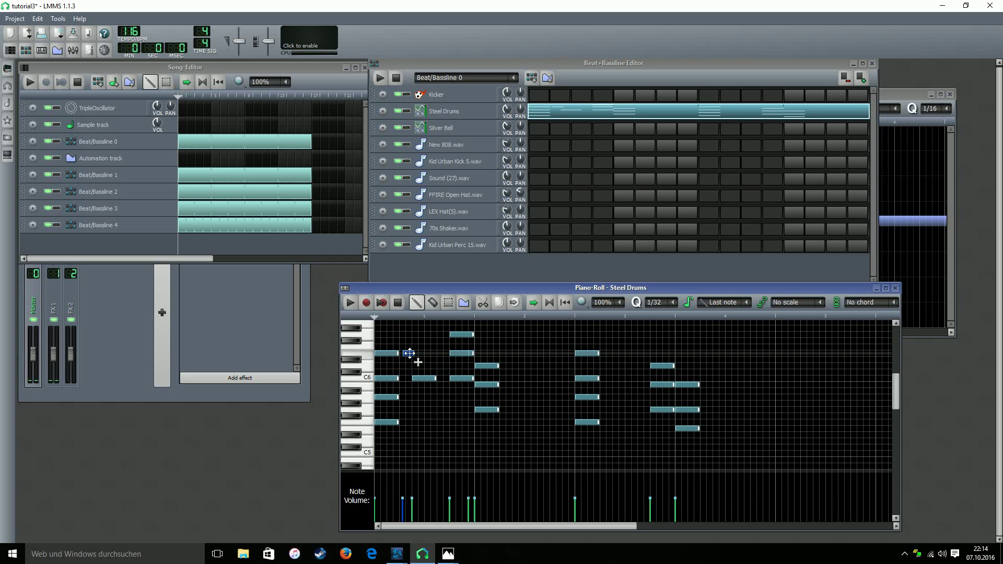
pyautogui.click(30, 82)
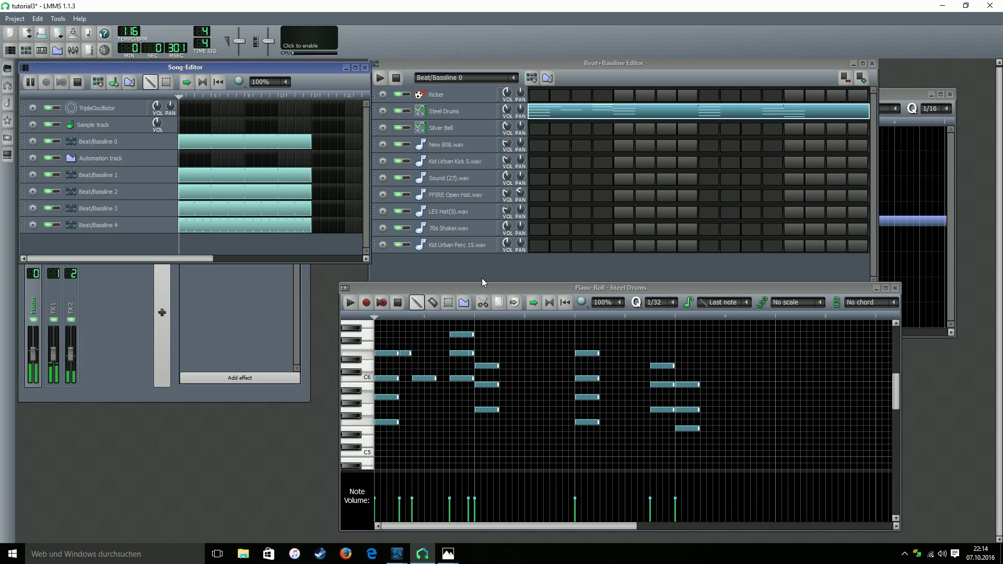
pyautogui.scroll(1, 657, 302)
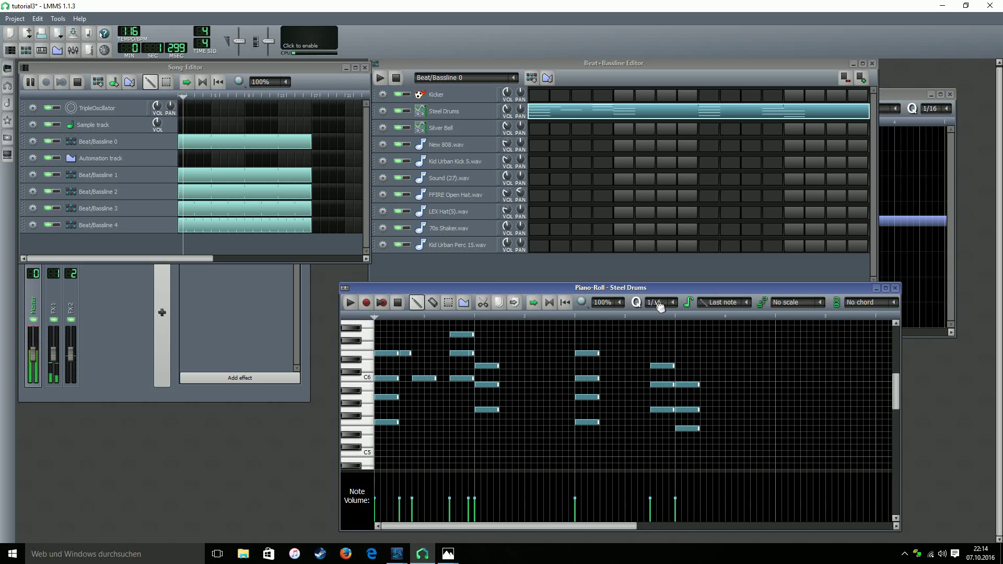
pyautogui.click(397, 302)
pyautogui.moveTo(436, 378); pyautogui.dragTo(449, 380)
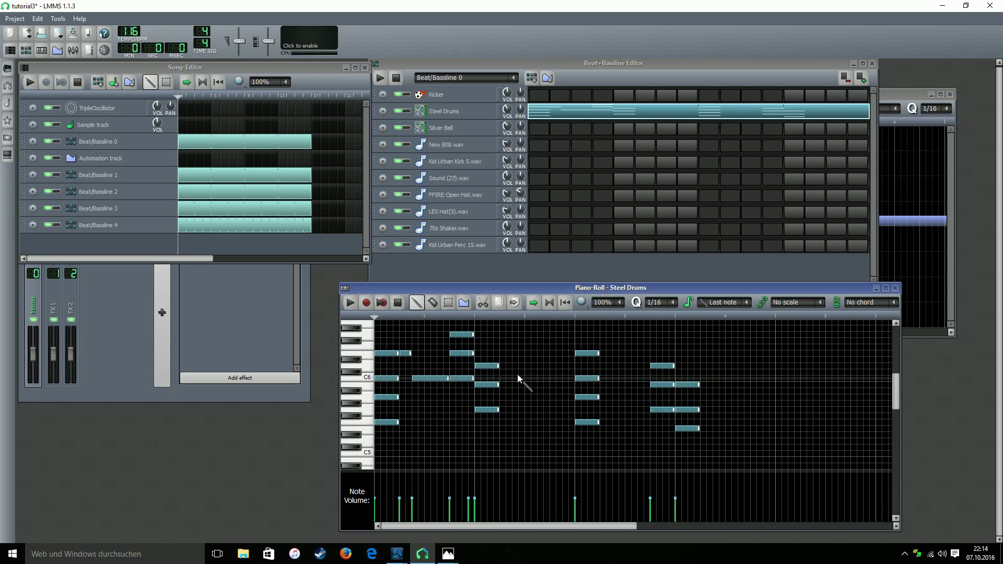
# Step: Add a one-beat B5 note on beat 3 of bar 2 and a one-beat D6 note on beat 4
pyautogui.click(526, 385)
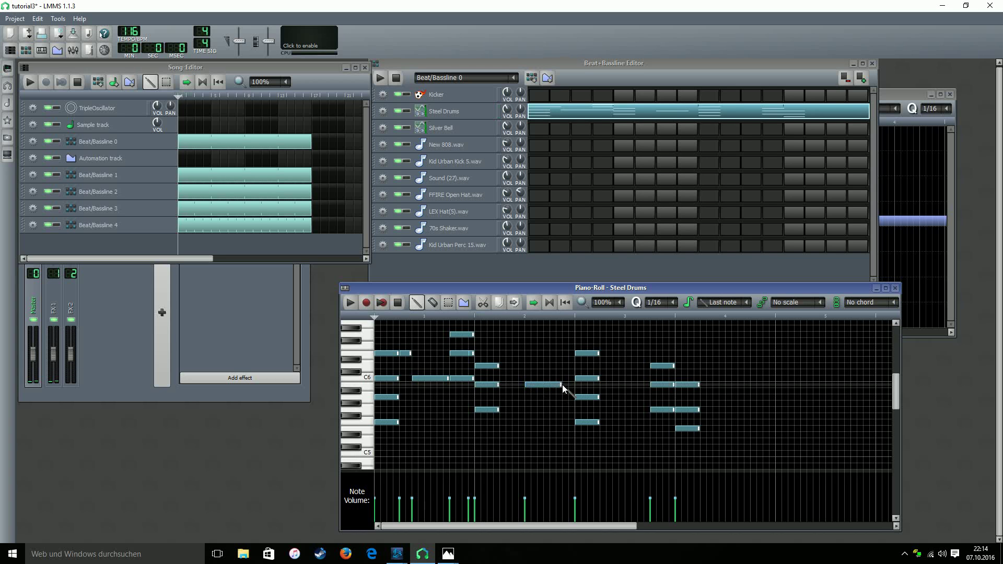
pyautogui.moveTo(562, 384); pyautogui.dragTo(550, 385)
pyautogui.click(551, 365)
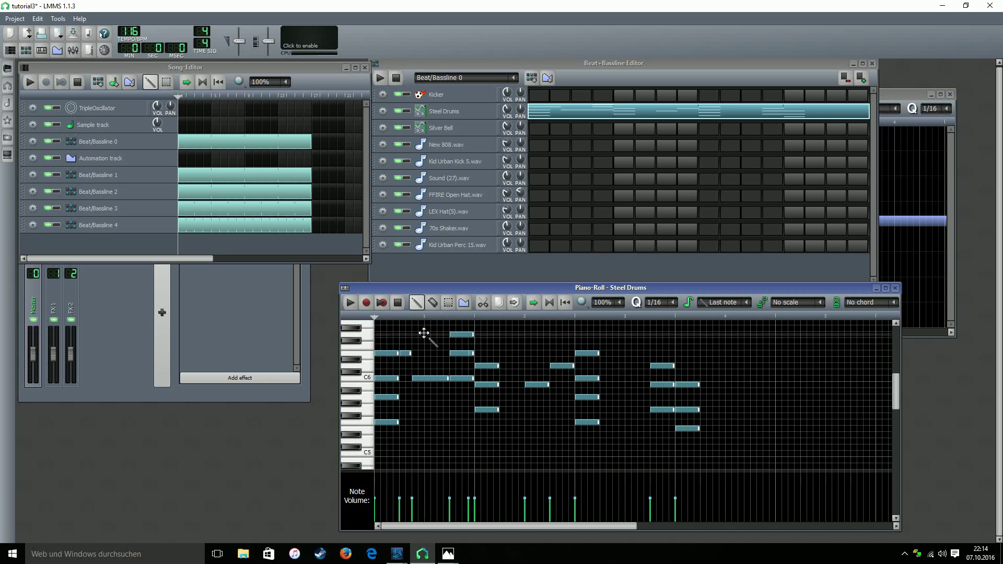
# Step: Add a descending run of half-beat E6, C6 and A5 notes from beat 2 of bar 3 and play the song
pyautogui.click(613, 354)
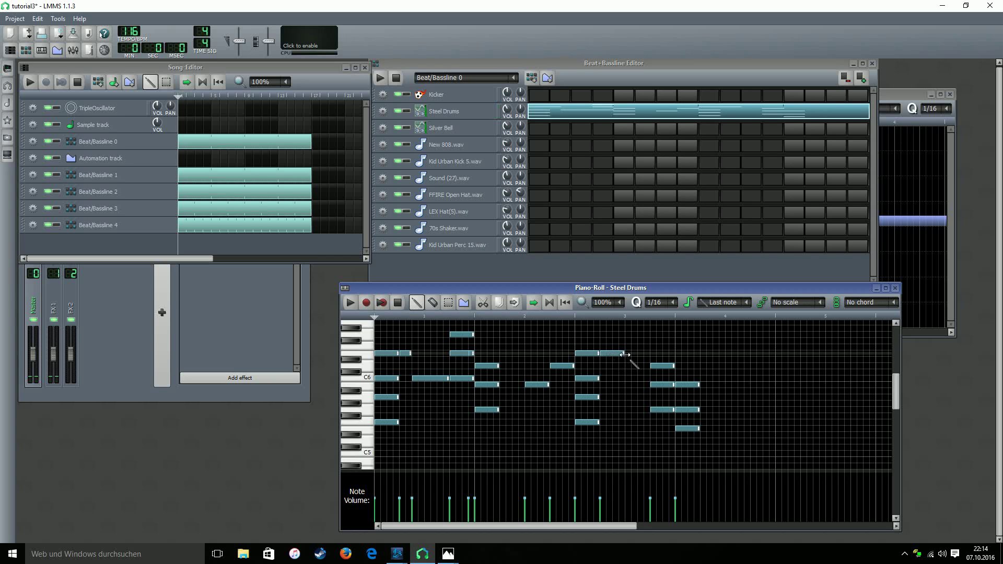
pyautogui.moveTo(625, 354); pyautogui.dragTo(612, 355)
pyautogui.click(617, 378)
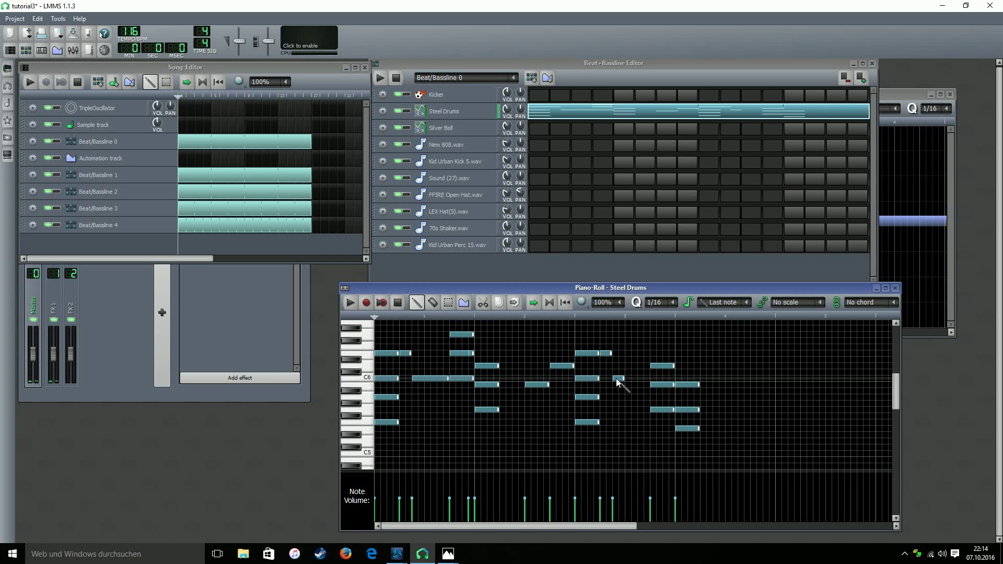
pyautogui.click(627, 398)
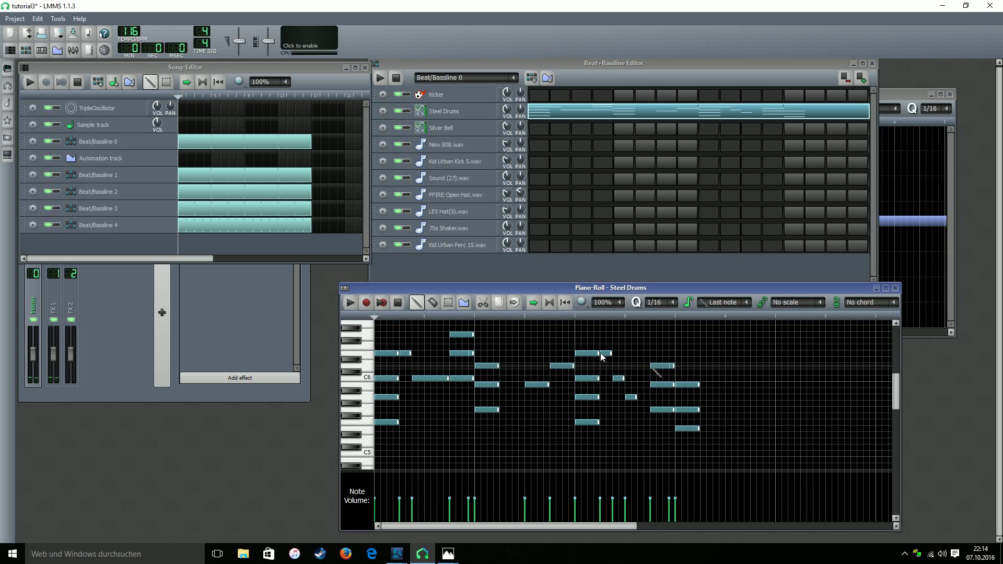
pyautogui.click(32, 83)
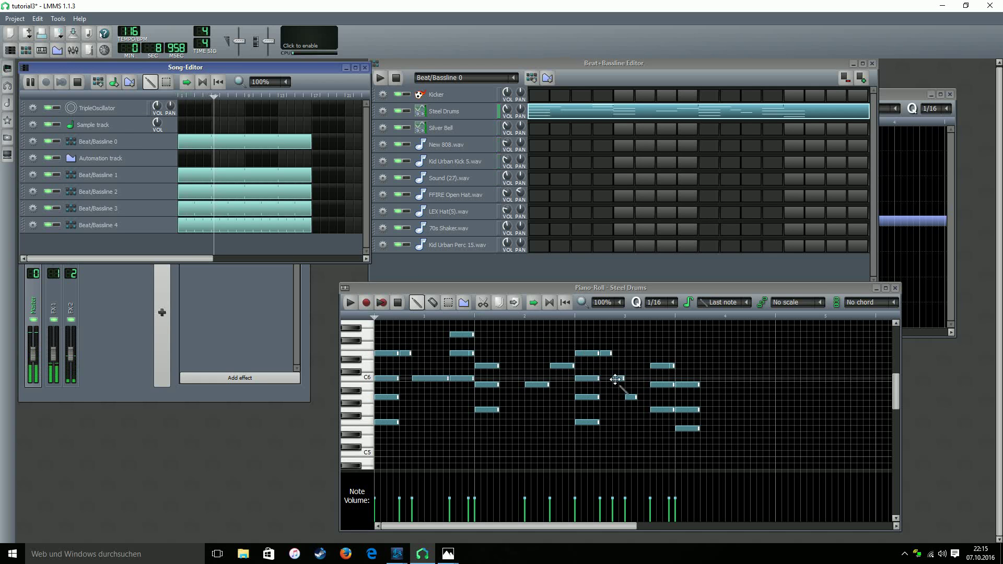
# Step: Try swapping the C6 and A5 notes around beat 3 of bar 3, and replay the song
pyautogui.moveTo(617, 378)
pyautogui.mouseDown()
pyautogui.moveTo(622, 399)
pyautogui.moveTo(634, 379)
pyautogui.mouseUp()
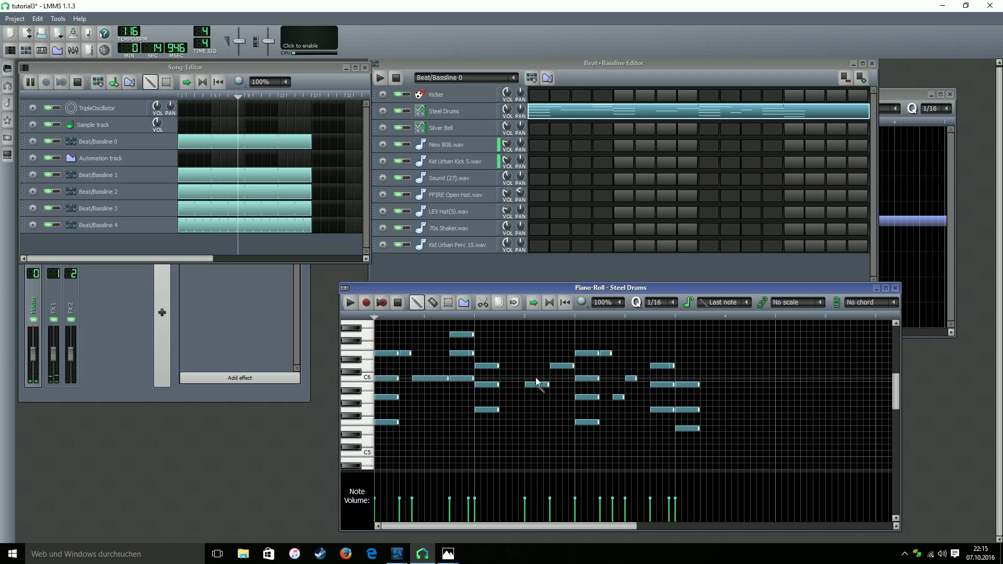
pyautogui.click(671, 353)
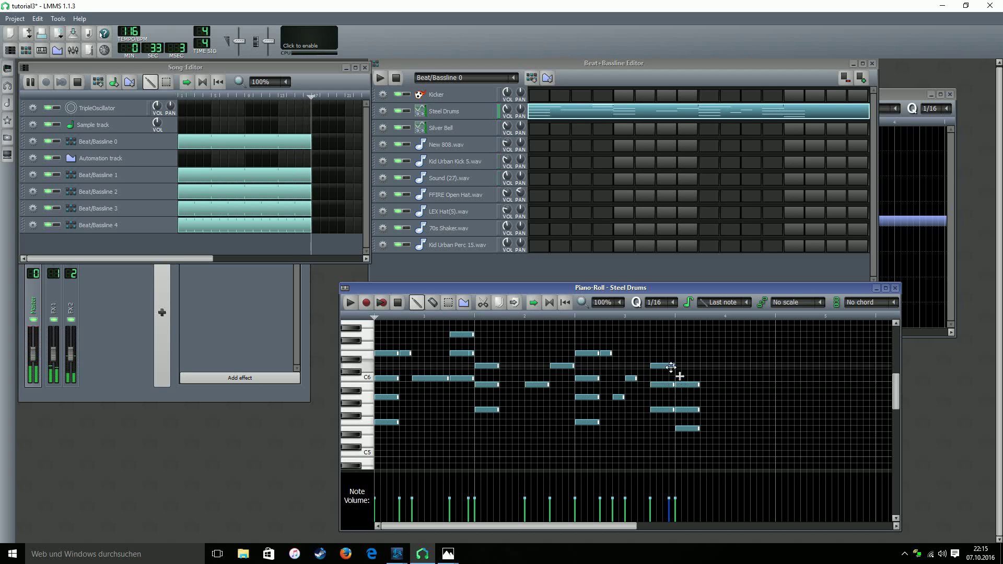
pyautogui.press('space')
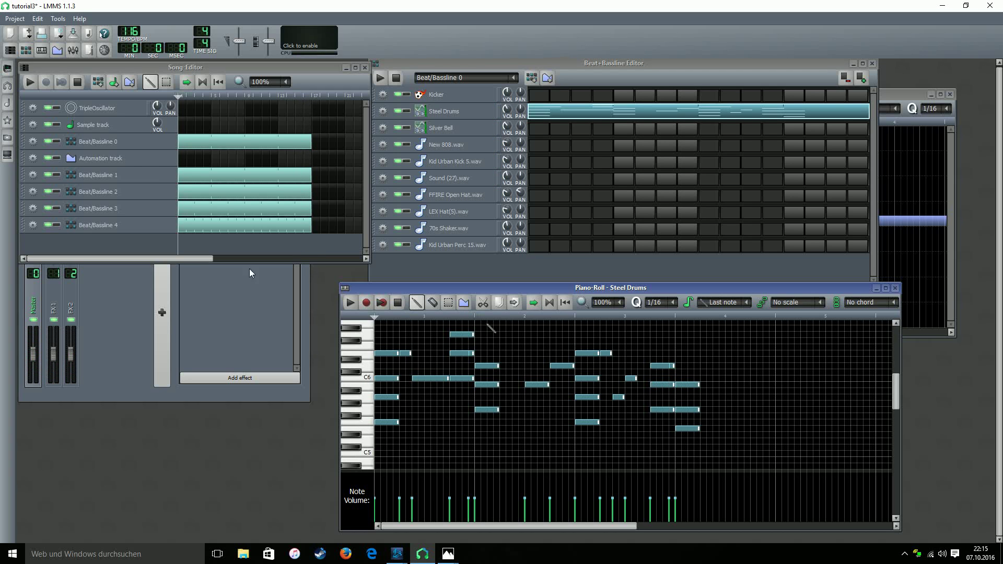
pyautogui.press('space')
# Step: Try F5 for the note on beat 3 of bar 3, then set it to A5 and the note before it to C6
pyautogui.moveTo(631, 378); pyautogui.dragTo(630, 421)
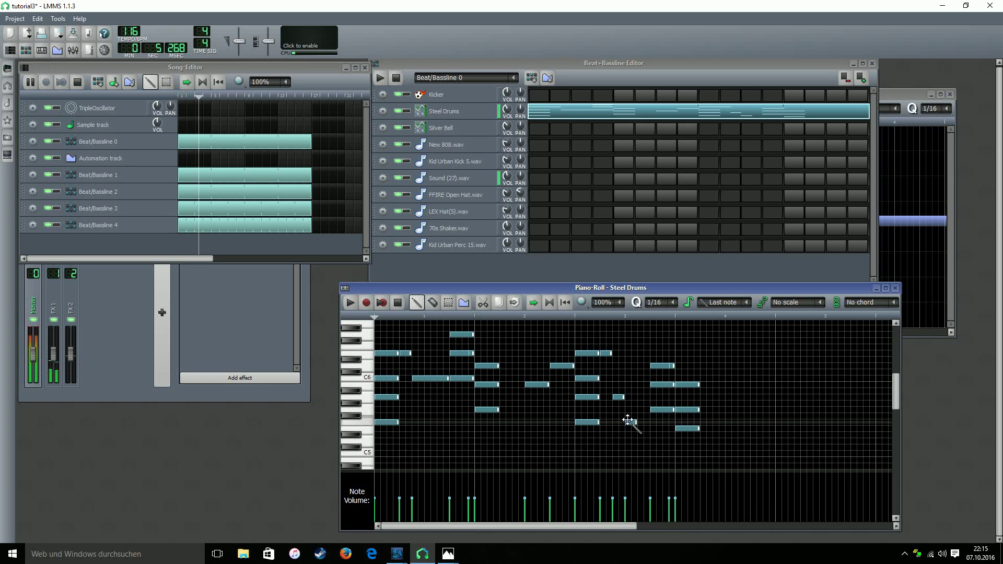
pyautogui.moveTo(632, 422); pyautogui.dragTo(635, 398)
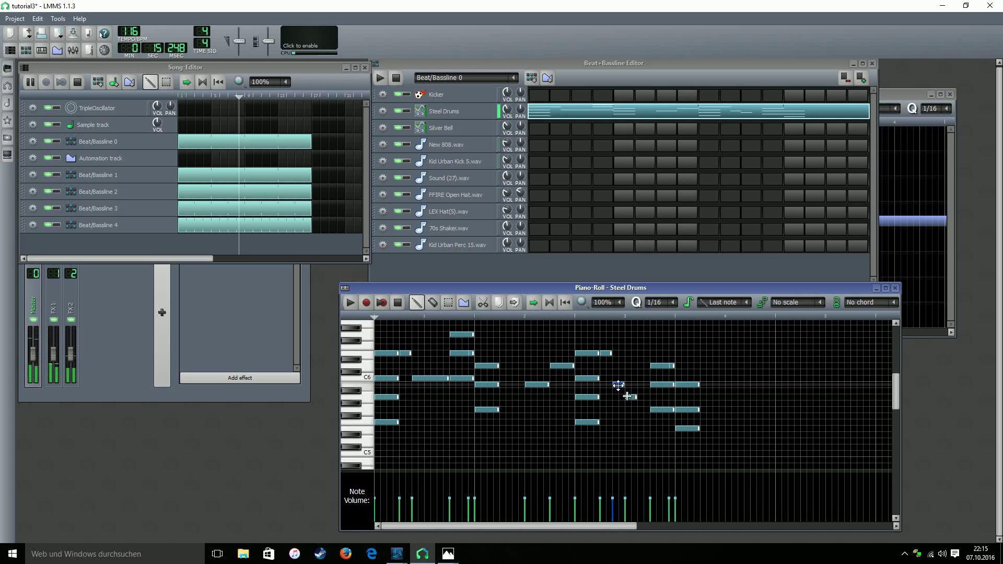
pyautogui.moveTo(618, 385); pyautogui.dragTo(618, 378)
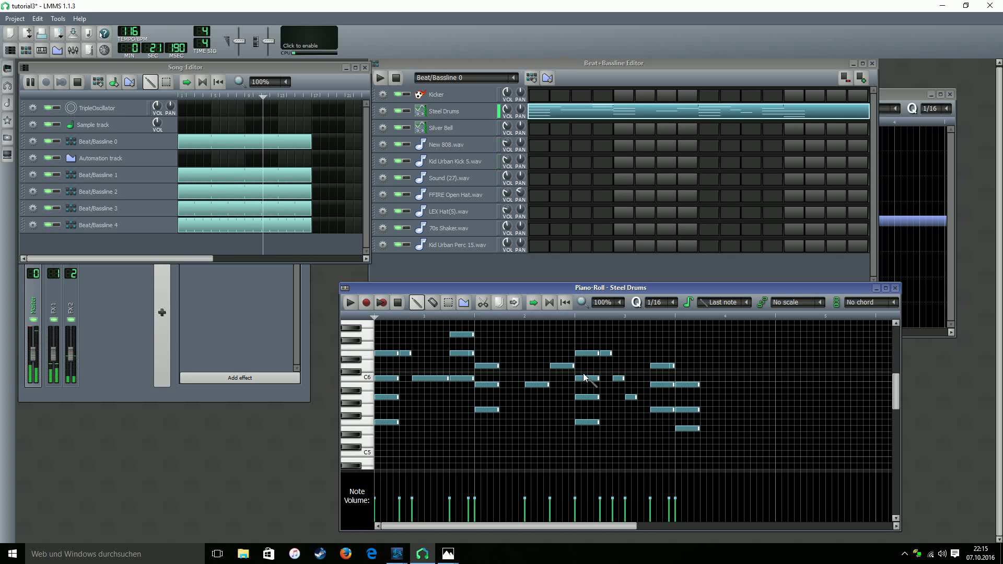
# Step: Delete the half-beat E6 note on beat 2 of bar 3 and replay the song from the start
pyautogui.rightClick(606, 354)
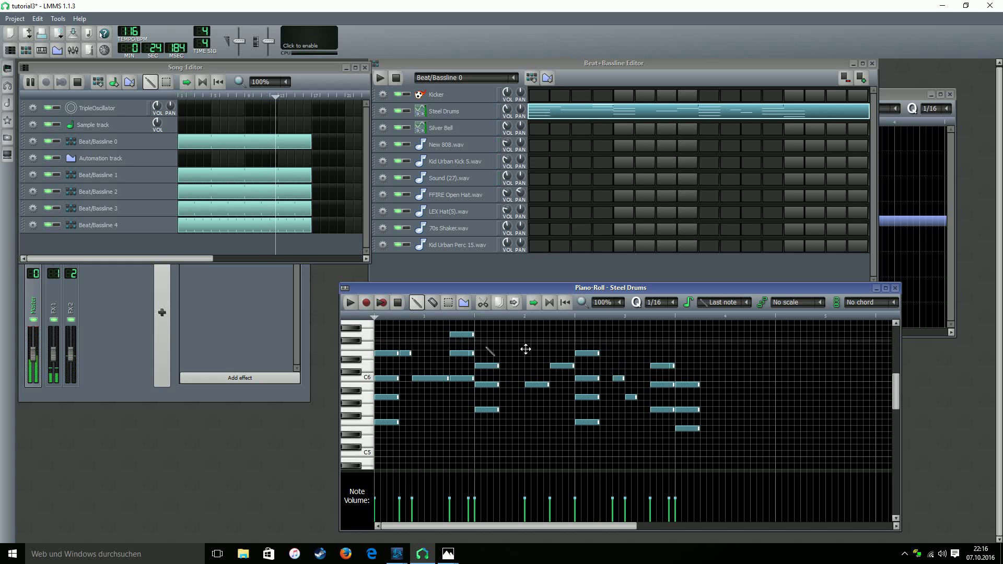
pyautogui.click(405, 307)
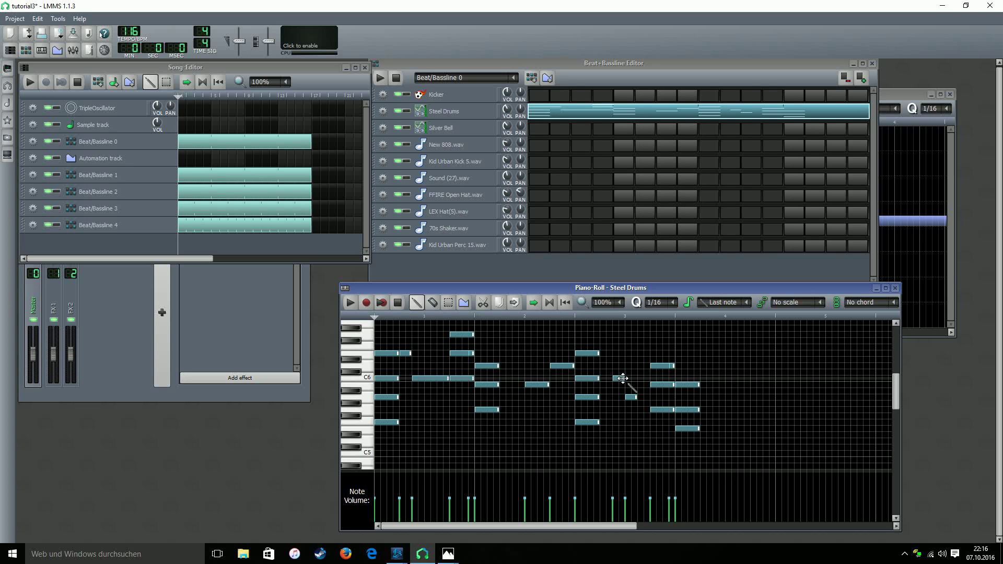
pyautogui.click(30, 82)
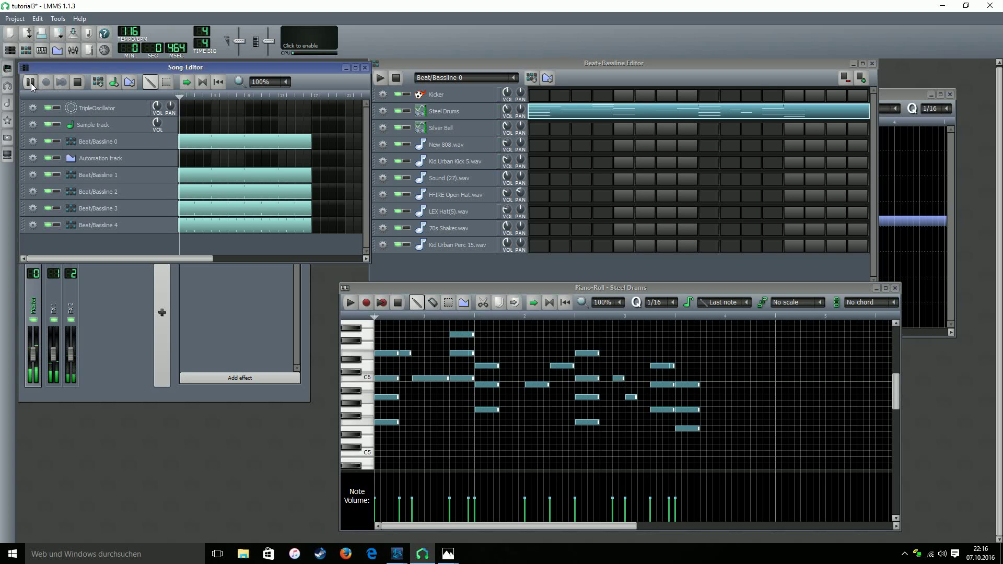
# Step: Add a new beat/bassline track, place a half-beat E6 note on beat 2 of bar 3 in the Steel Drums pattern, and stop playback
pyautogui.click(99, 82)
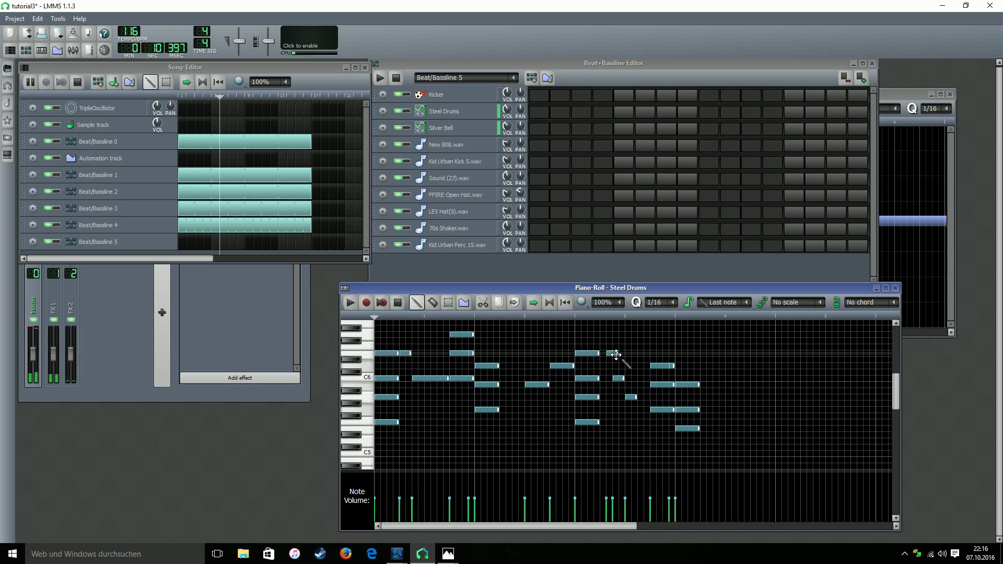
pyautogui.click(612, 354)
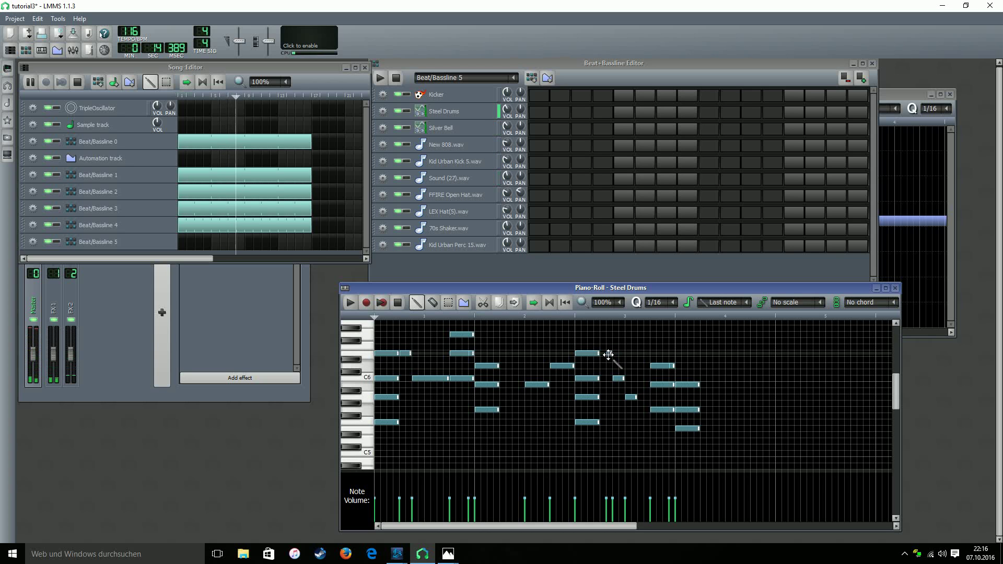
pyautogui.moveTo(608, 355); pyautogui.dragTo(602, 354)
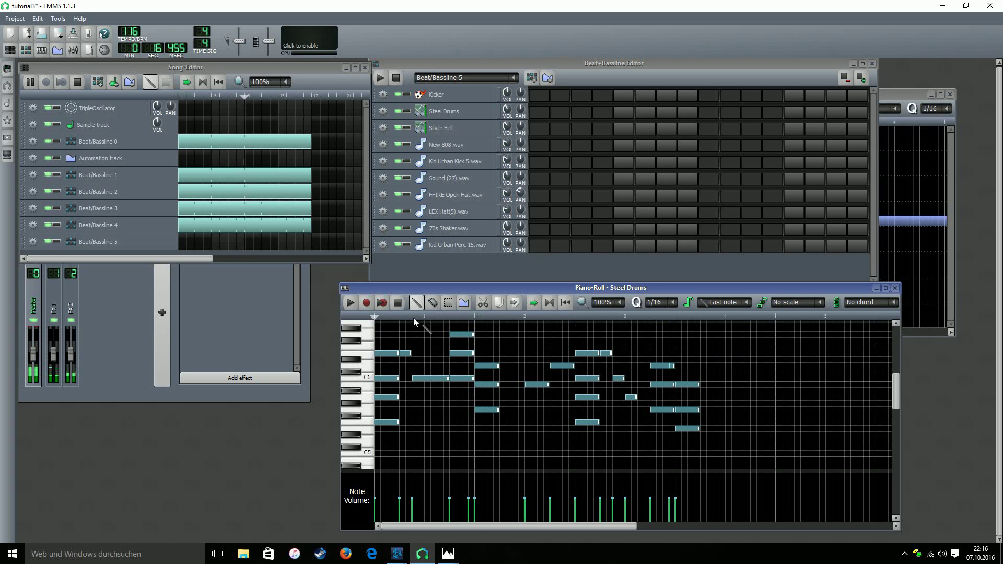
pyautogui.click(397, 303)
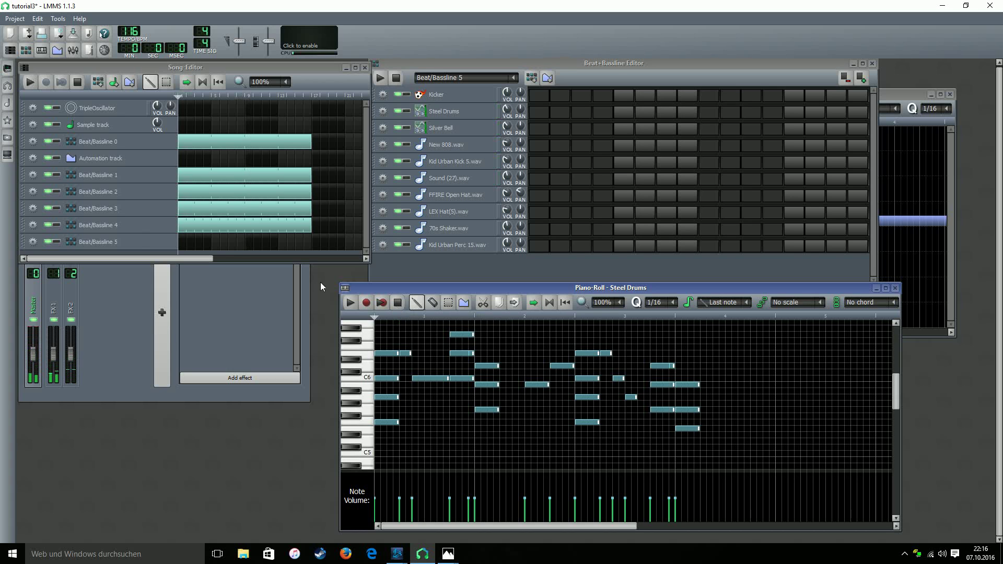
# Step: Extend Beat/Bassline 5 to 32 steps with 70s Shaker hits on steps 15 and 19, and place its block at the song's start
pyautogui.click(666, 231)
pyautogui.click(671, 233)
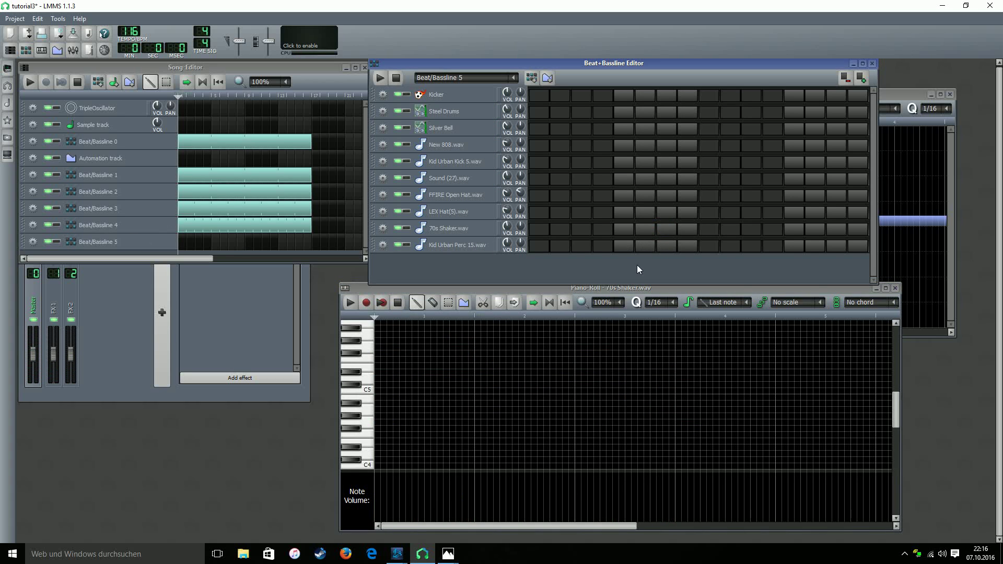
pyautogui.click(861, 78)
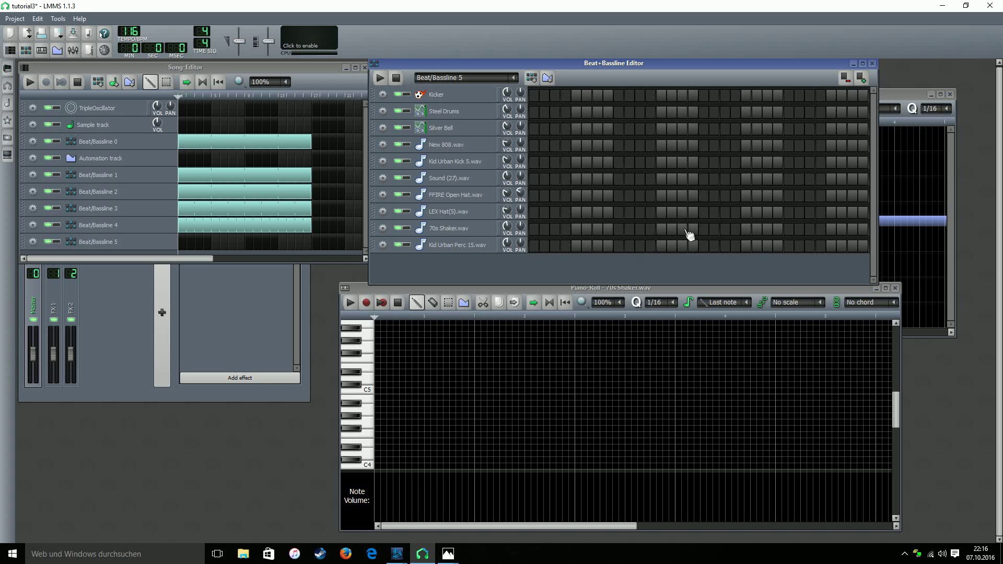
pyautogui.click(186, 241)
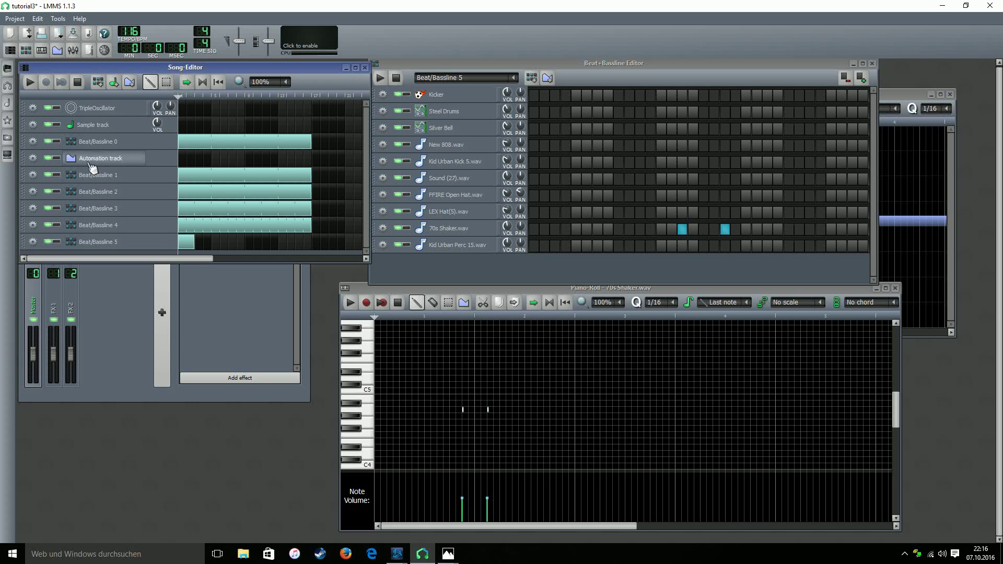
# Step: Stretch the Beat/Bassline 5 block to 16 bars during song playback and remove the 70s Shaker hit on step 19
pyautogui.press('space')
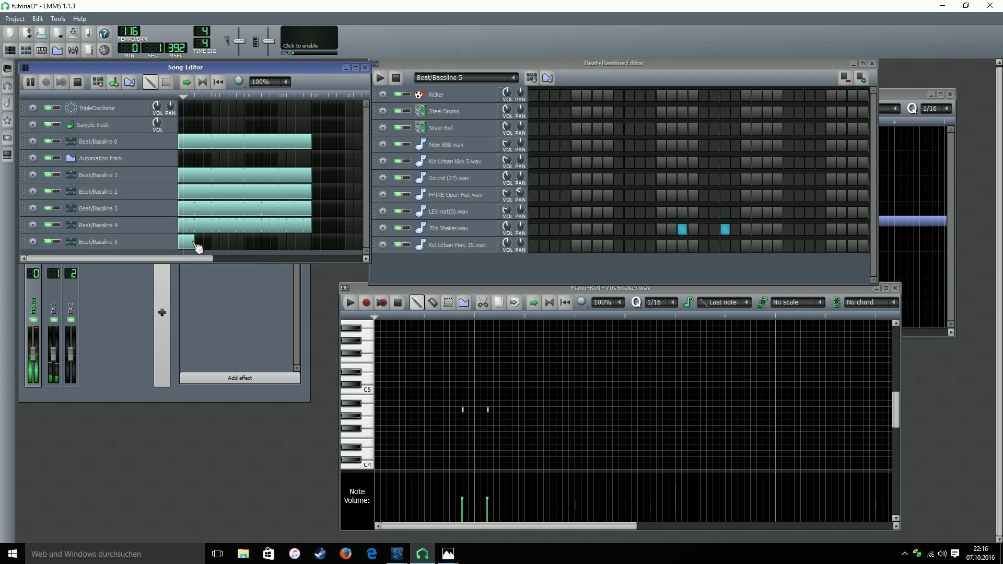
pyautogui.moveTo(194, 247); pyautogui.dragTo(307, 248)
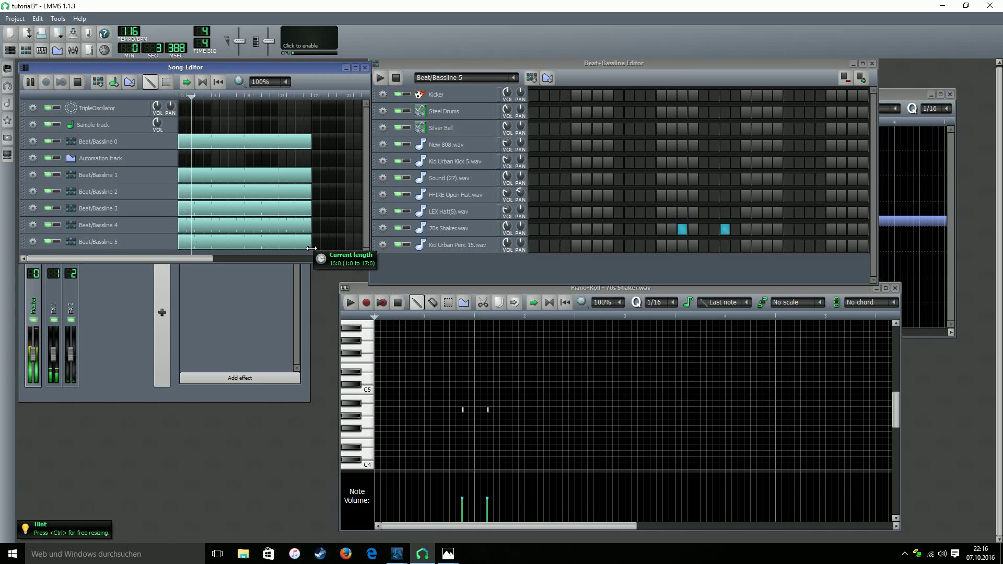
pyautogui.click(724, 229)
# Step: Trim the start of the 70s Shaker sample to a length of 209 ms, set its base note to C5, and stop playback
pyautogui.click(449, 229)
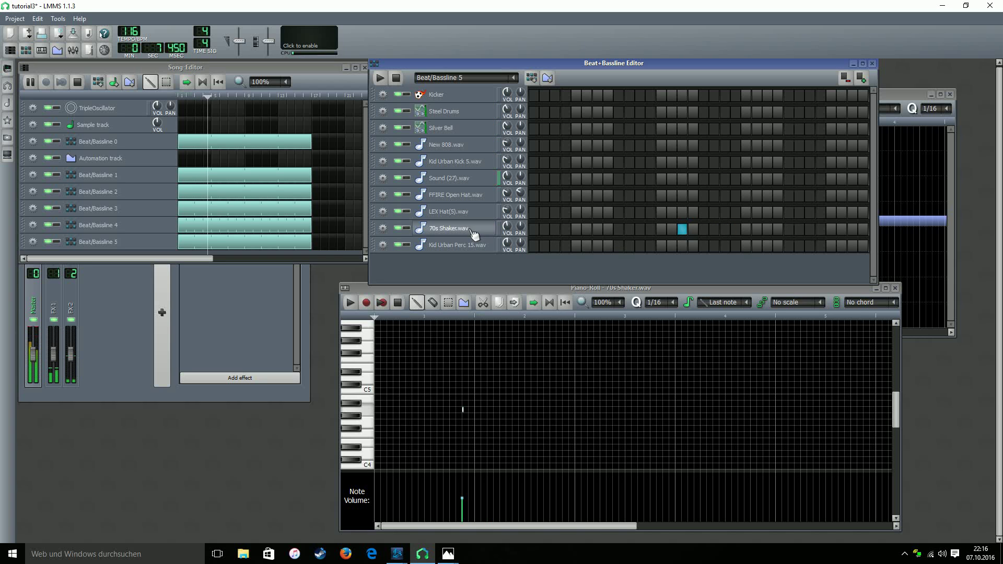
pyautogui.moveTo(902, 295); pyautogui.dragTo(782, 258)
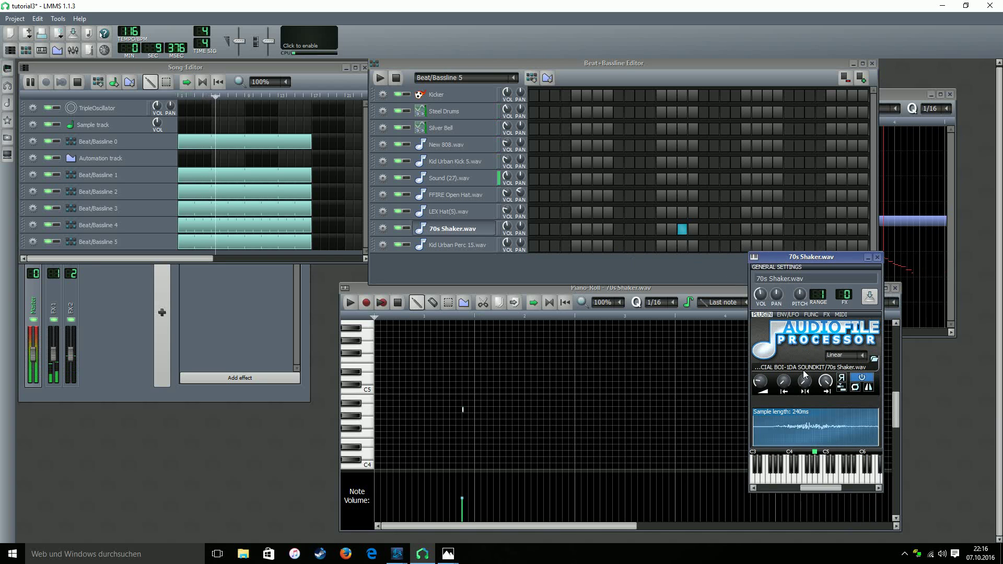
pyautogui.moveTo(784, 382); pyautogui.dragTo(783, 377)
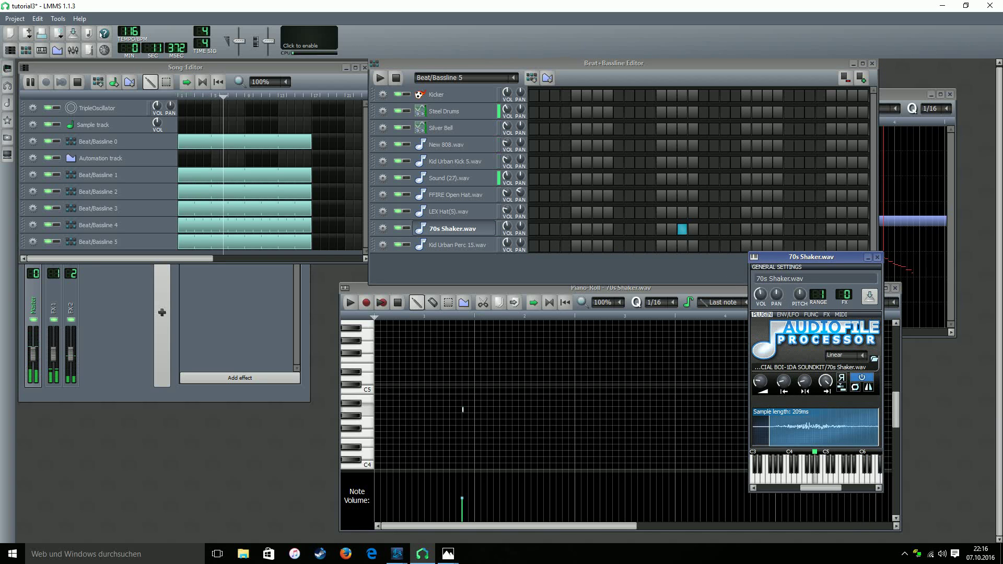
pyautogui.click(825, 452)
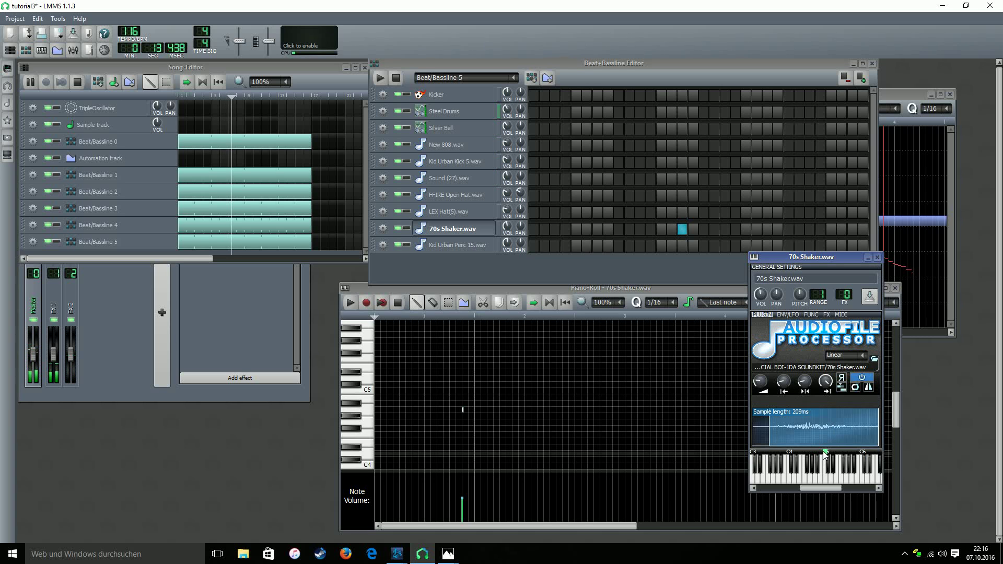
pyautogui.click(815, 453)
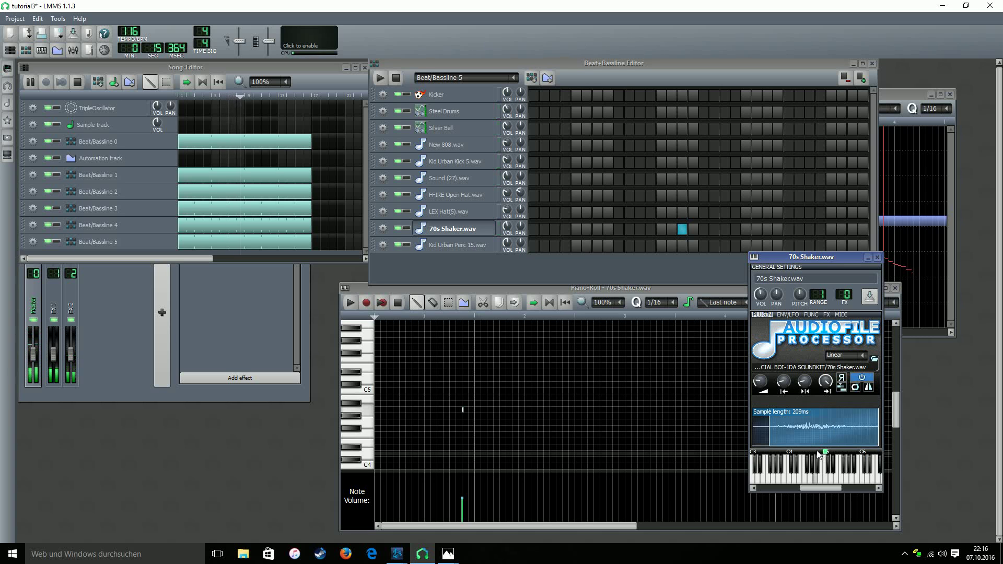
pyautogui.click(877, 259)
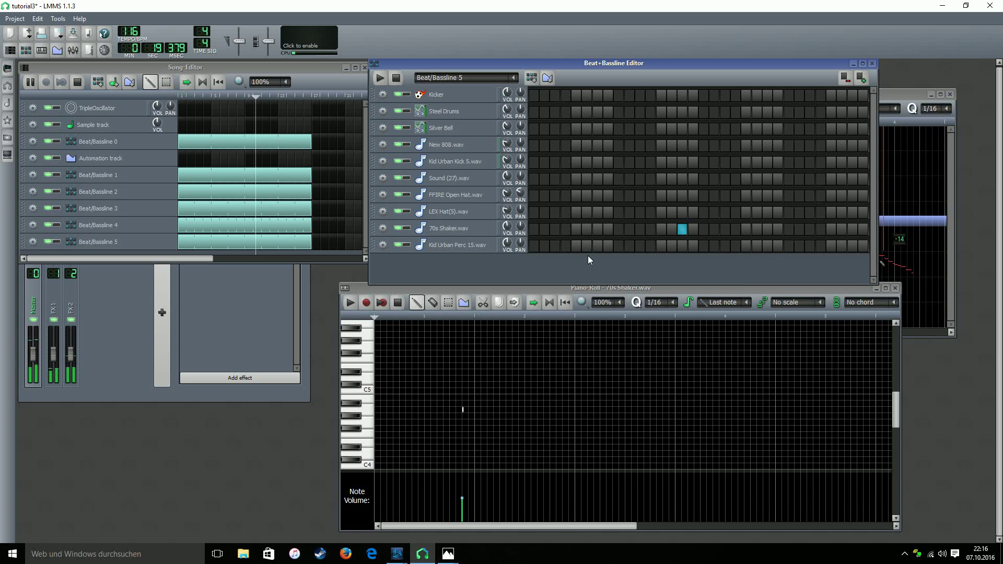
pyautogui.moveTo(507, 226)
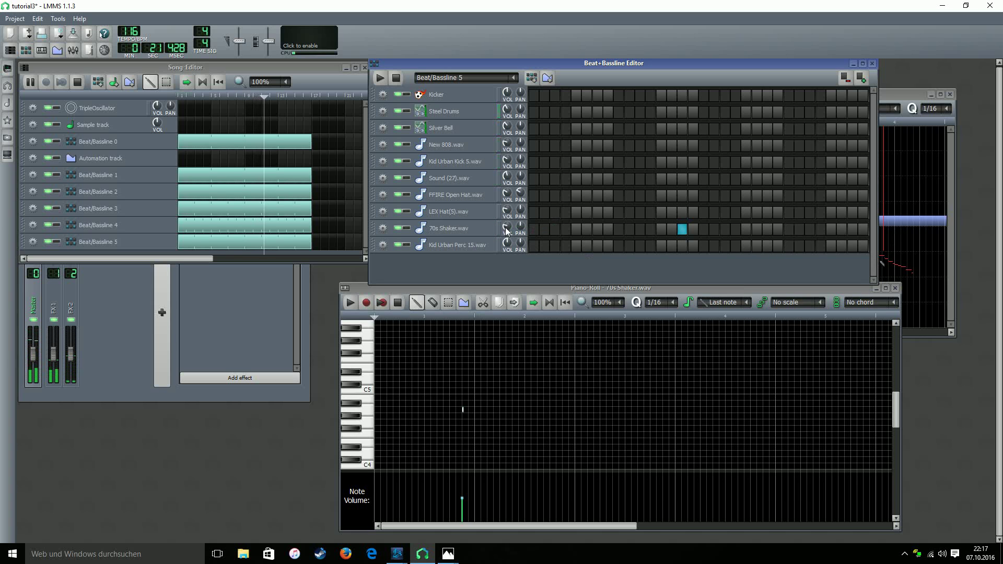
pyautogui.click(396, 78)
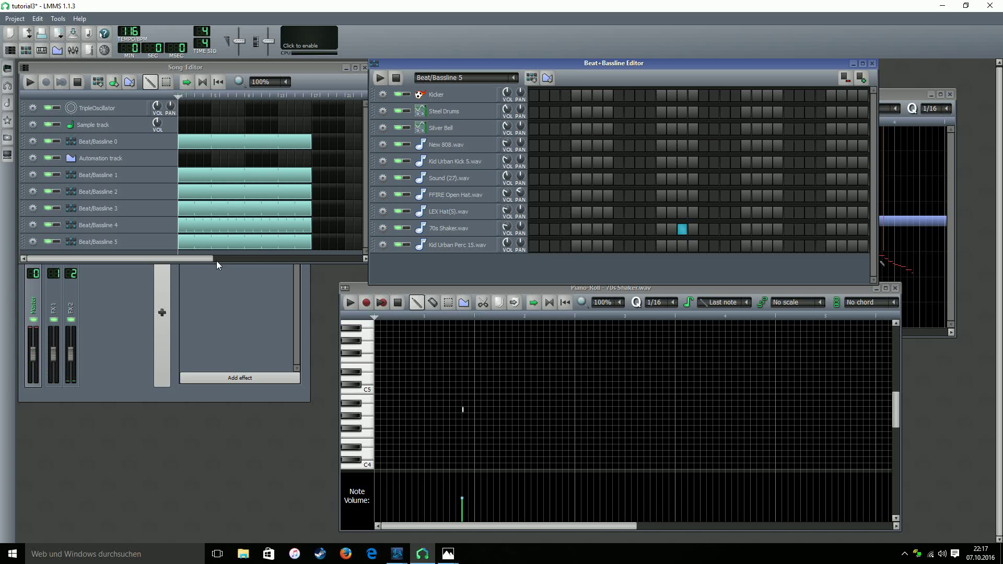
# Step: Make the Song-Editor taller, add a Kid Urban Perc 15 hit on step 23 of Beat/Bassline 5, and play the song
pyautogui.moveTo(210, 261); pyautogui.dragTo(211, 286)
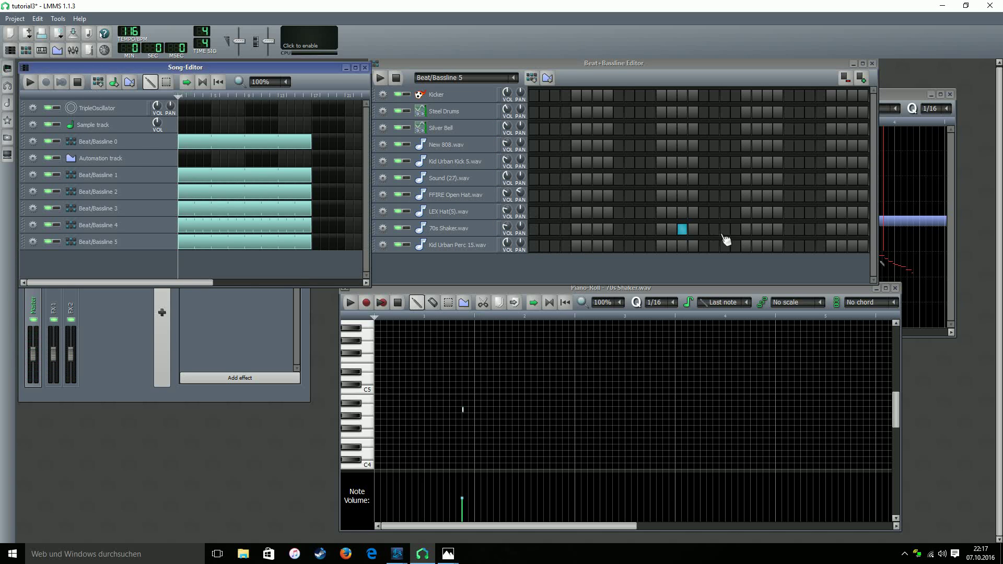
pyautogui.click(767, 245)
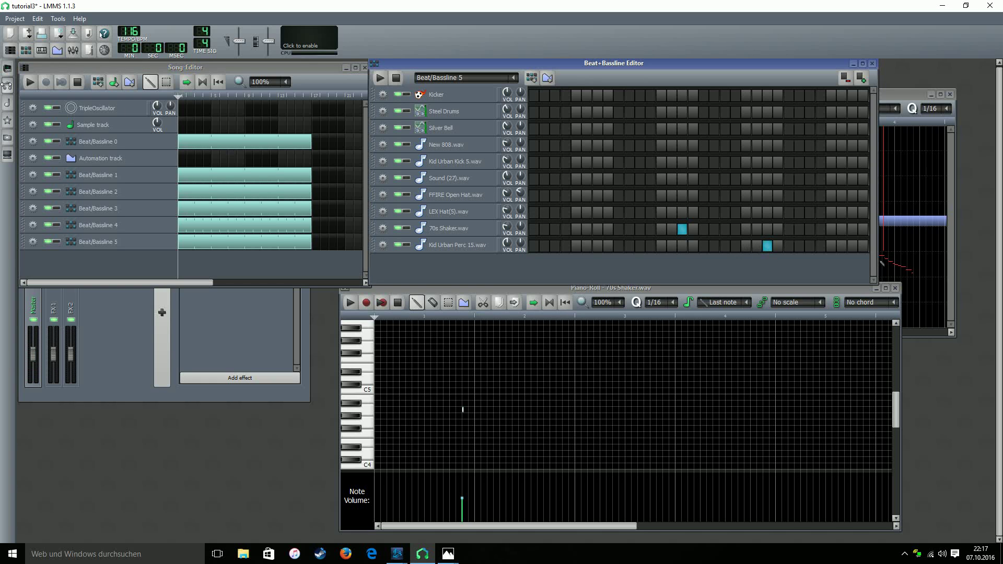
pyautogui.click(31, 83)
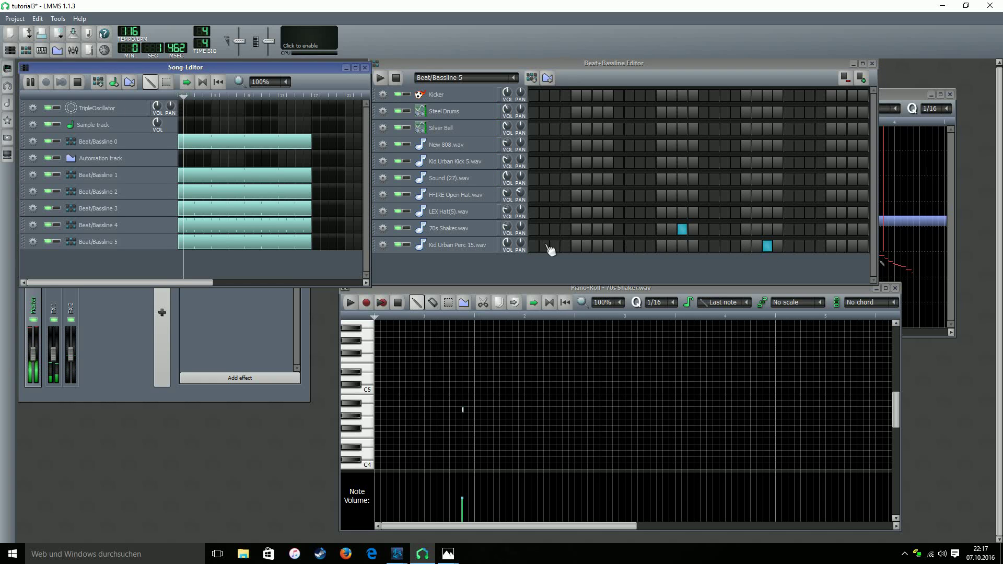
# Step: Lower the Kid Urban Perc 15 volume and move its hit from step 23 to step 19
pyautogui.click(507, 242)
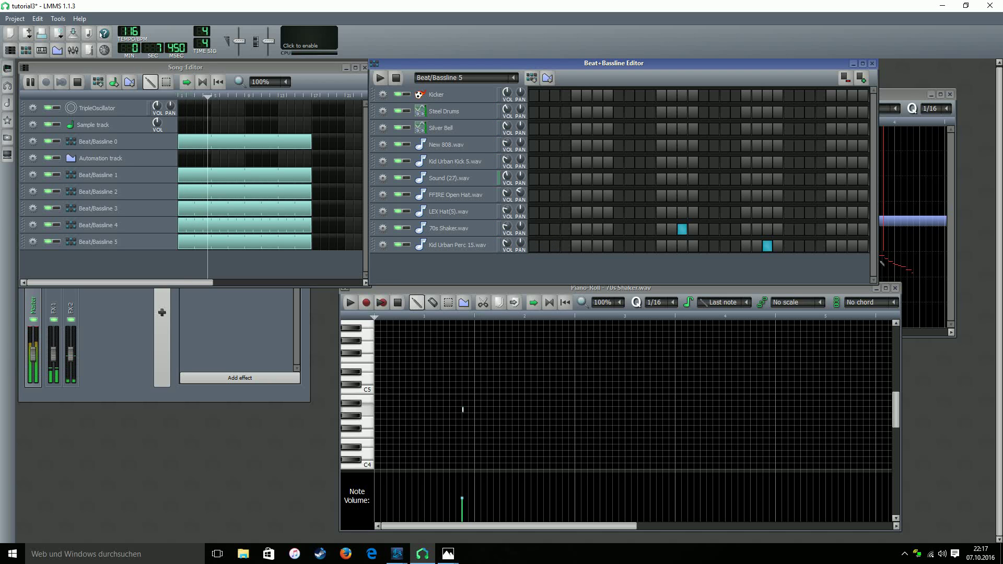
pyautogui.click(484, 246)
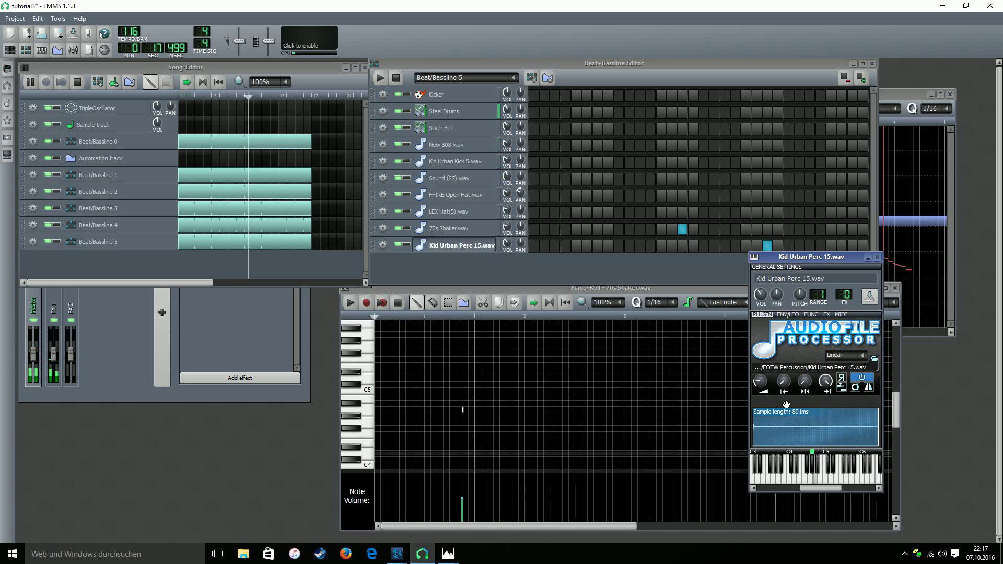
pyautogui.click(645, 264)
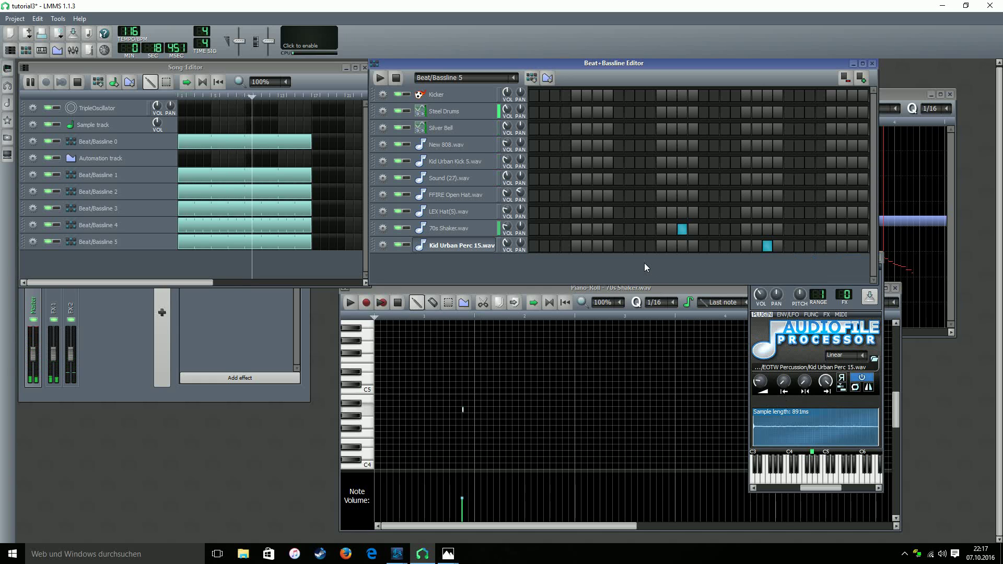
pyautogui.click(878, 312)
pyautogui.click(877, 258)
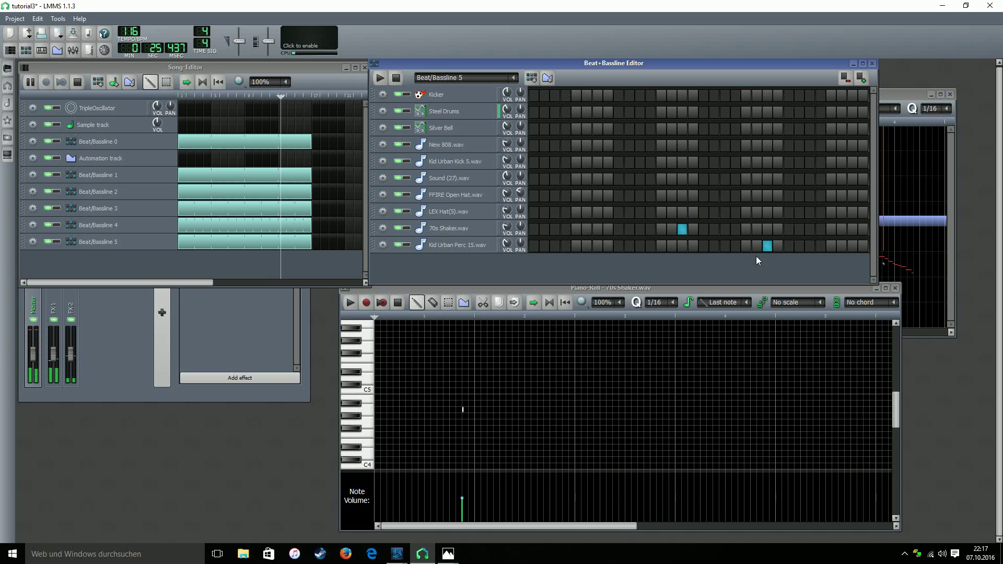
pyautogui.click(725, 246)
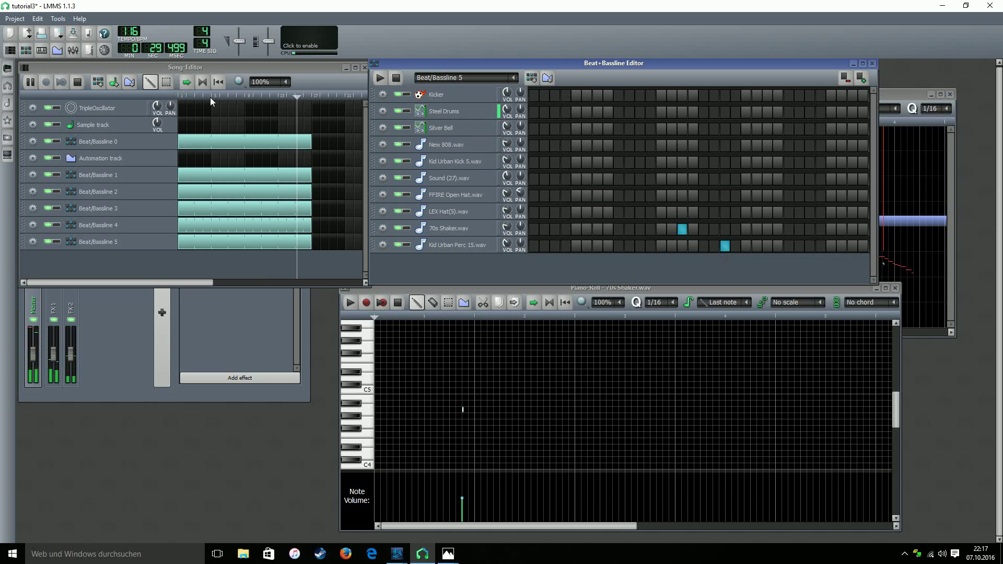
# Step: Stop playback and add a new beat/bassline track with 32 steps and FFIRE Open Hat hits on steps 5 and 21
pyautogui.click(98, 82)
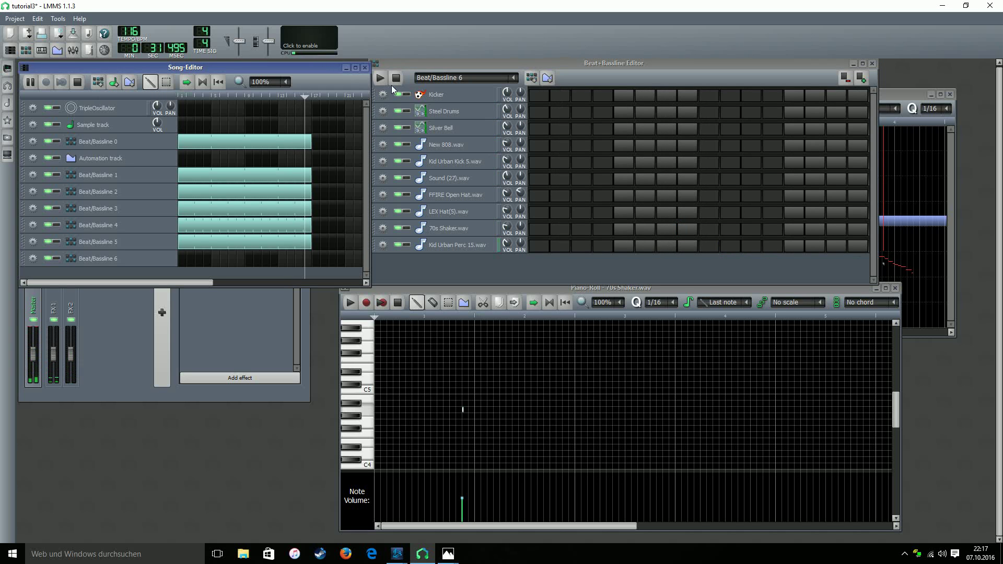
pyautogui.click(396, 80)
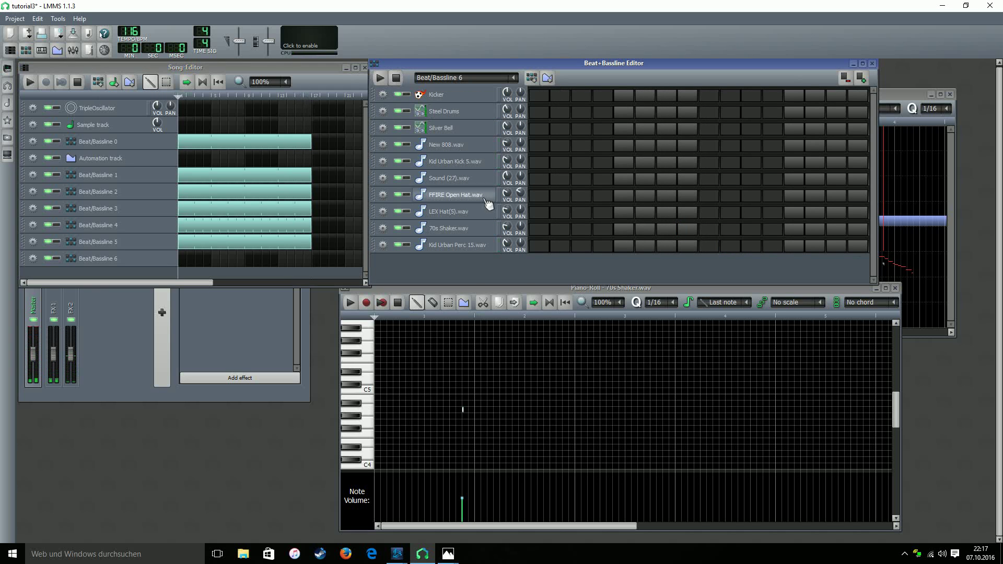
pyautogui.click(865, 80)
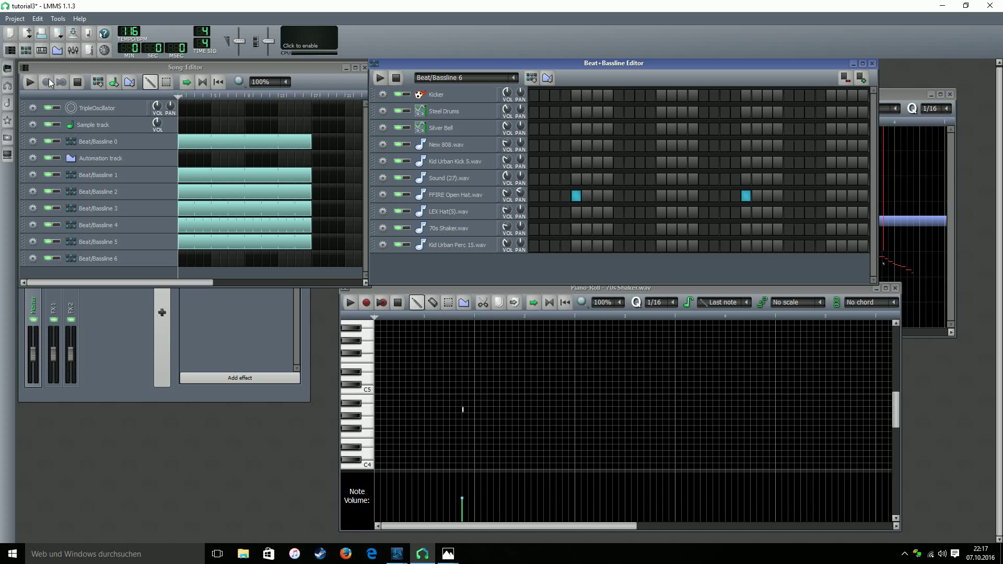
# Step: Place the Beat/Bassline 6 block at the song's start and stretch it to 16 bars
pyautogui.click(34, 80)
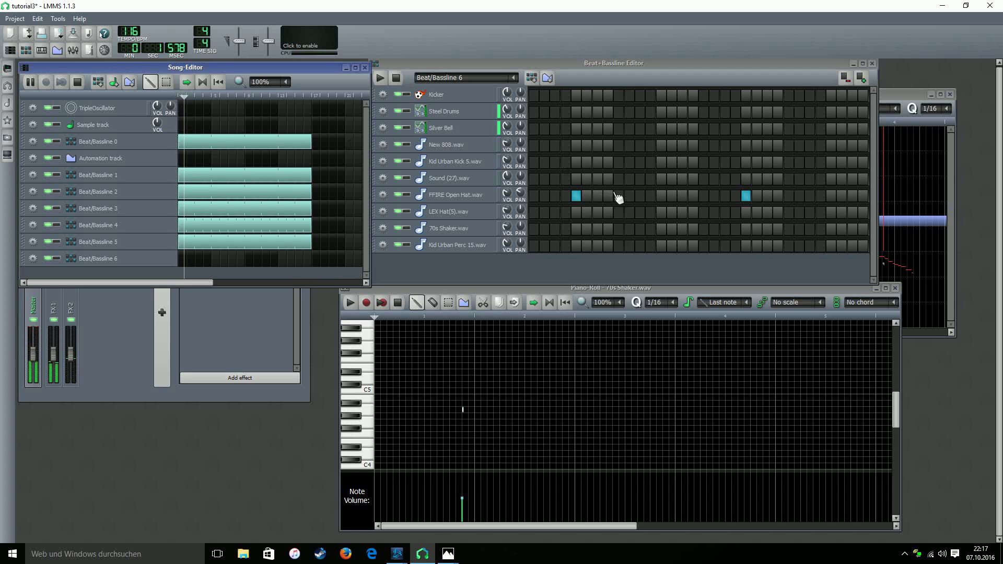
pyautogui.click(396, 78)
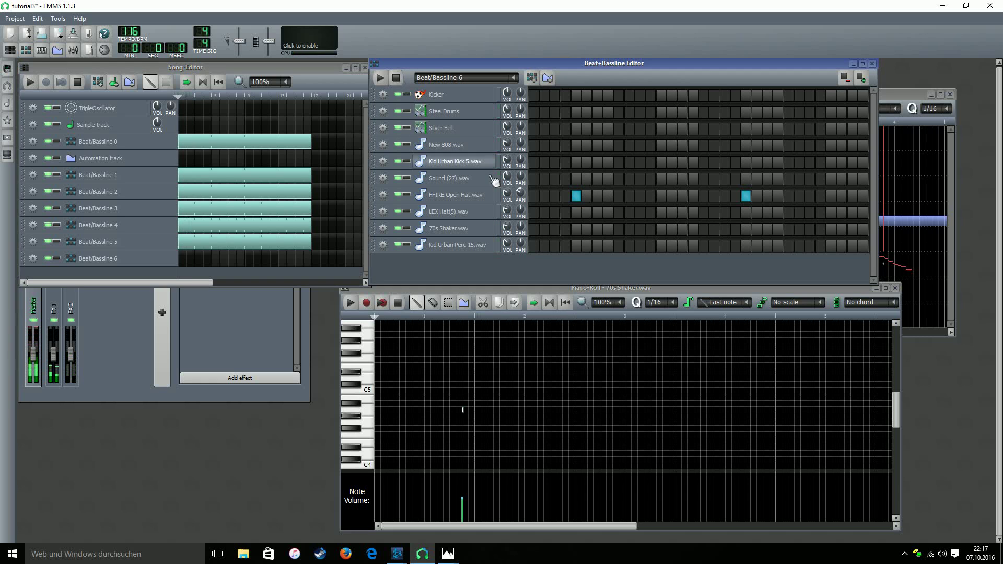
pyautogui.click(185, 256)
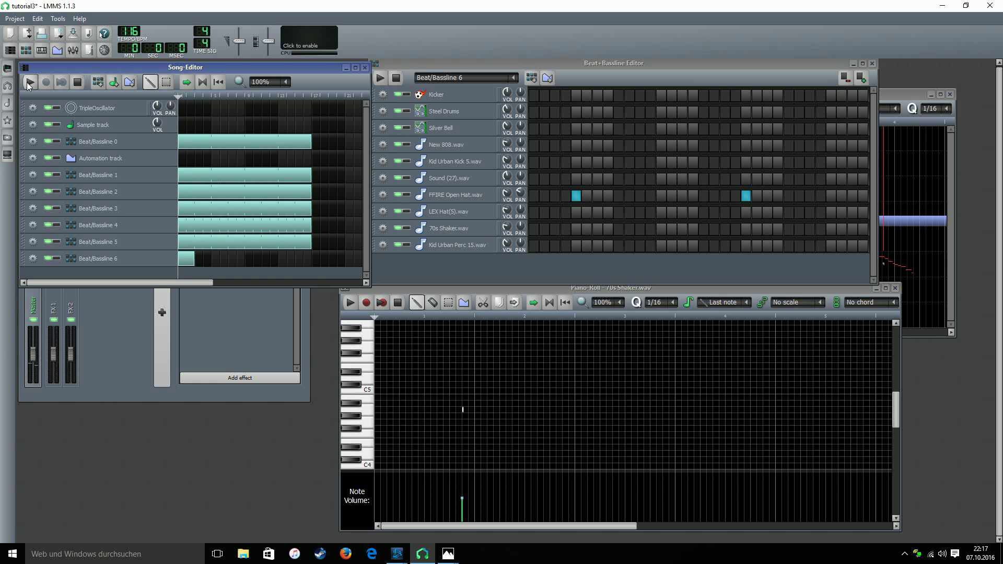
pyautogui.moveTo(195, 258); pyautogui.dragTo(311, 258)
# Step: Replace the second FFIRE Open Hat note with a one-beat A3 note on beat 2 of bar 2 and lower its note volume
pyautogui.rightClick(704, 197)
pyautogui.click(717, 204)
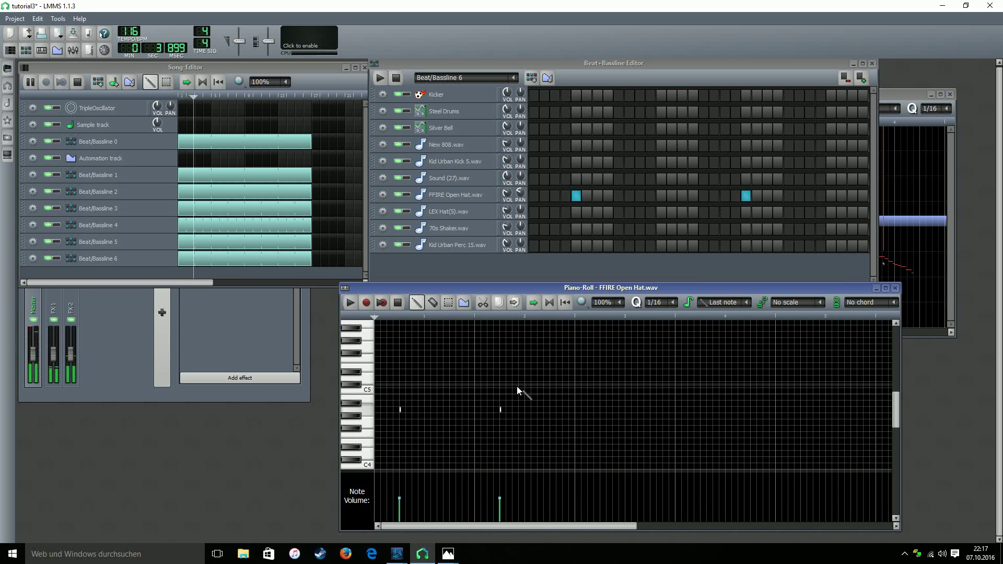
pyautogui.scroll(-2, 501, 413)
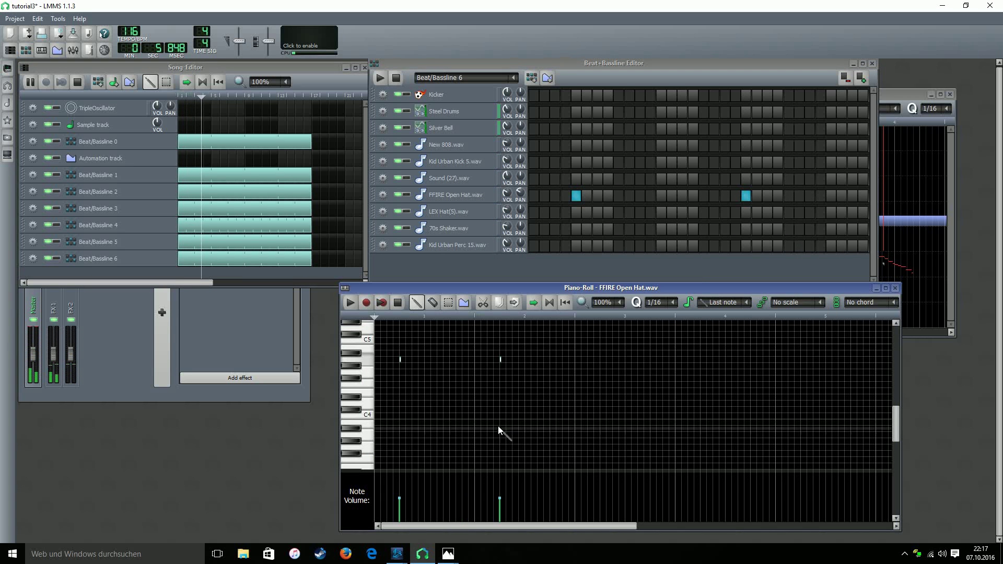
pyautogui.moveTo(497, 434); pyautogui.dragTo(510, 439)
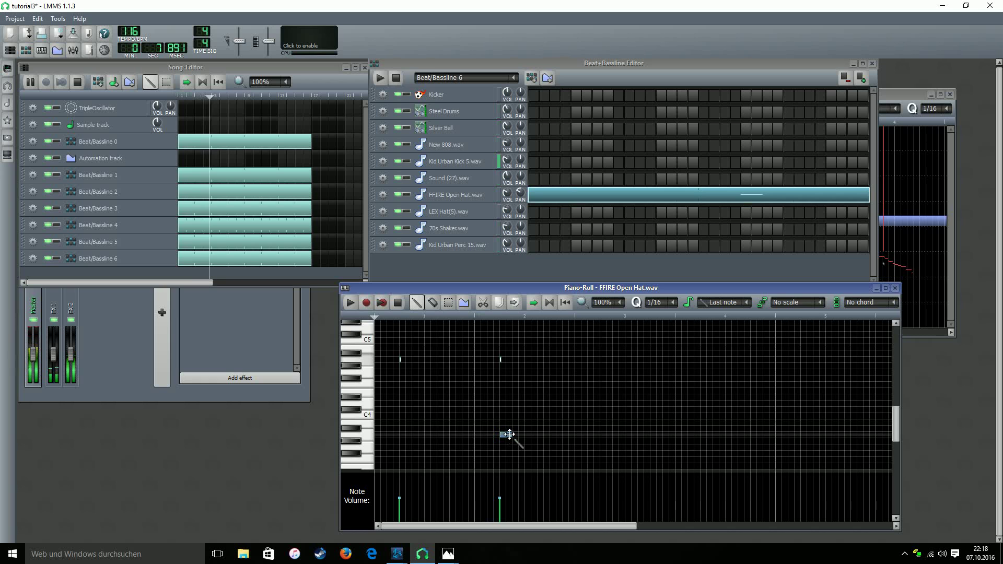
pyautogui.rightClick(501, 359)
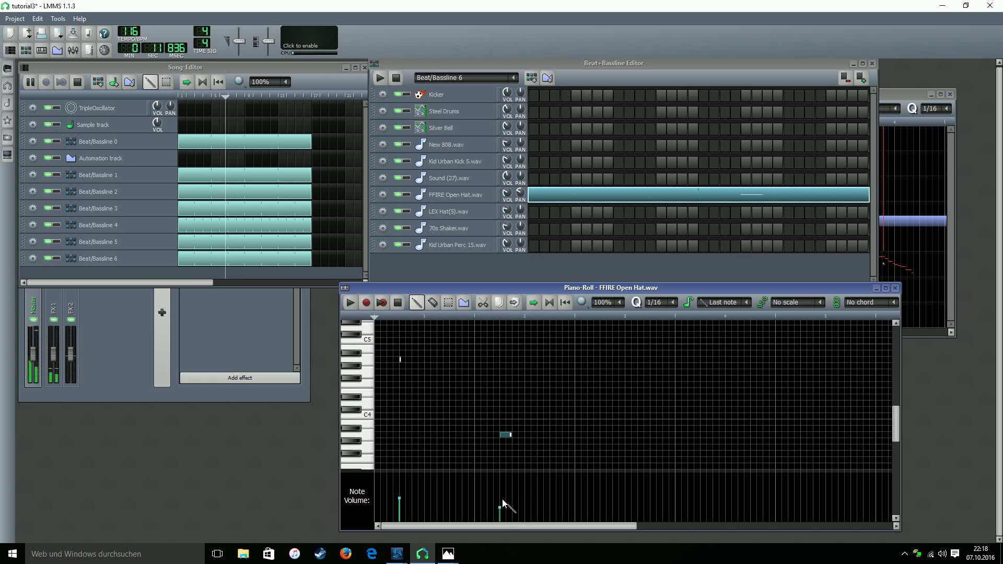
pyautogui.moveTo(511, 435); pyautogui.dragTo(525, 436)
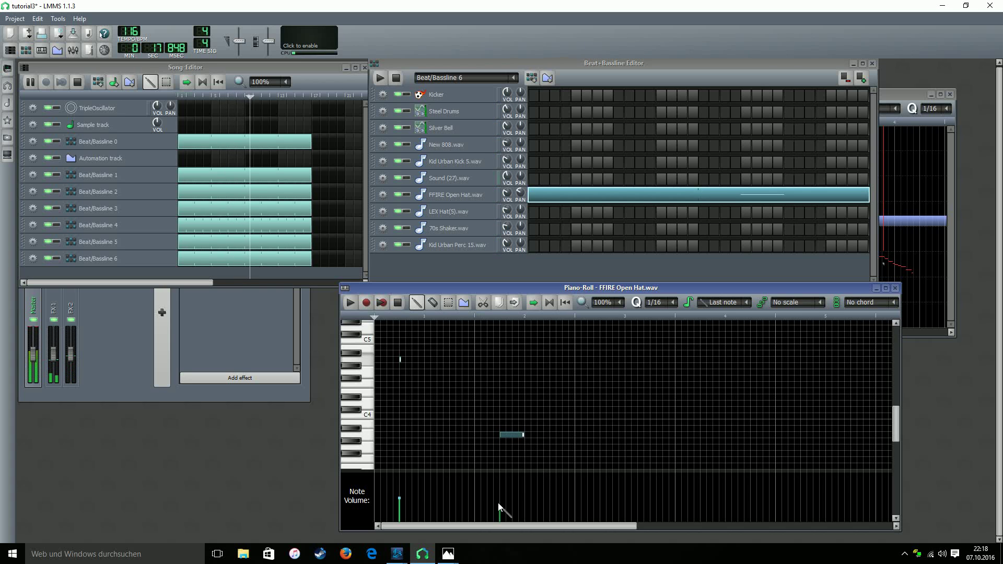
# Step: Close the Piano-Roll, stop playback, and save the project
pyautogui.click(894, 289)
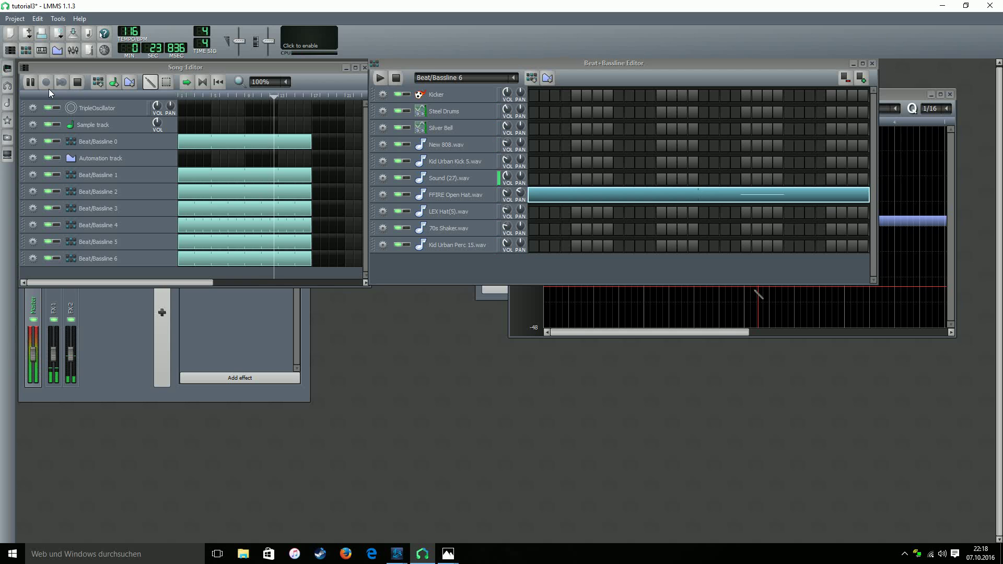
pyautogui.click(77, 82)
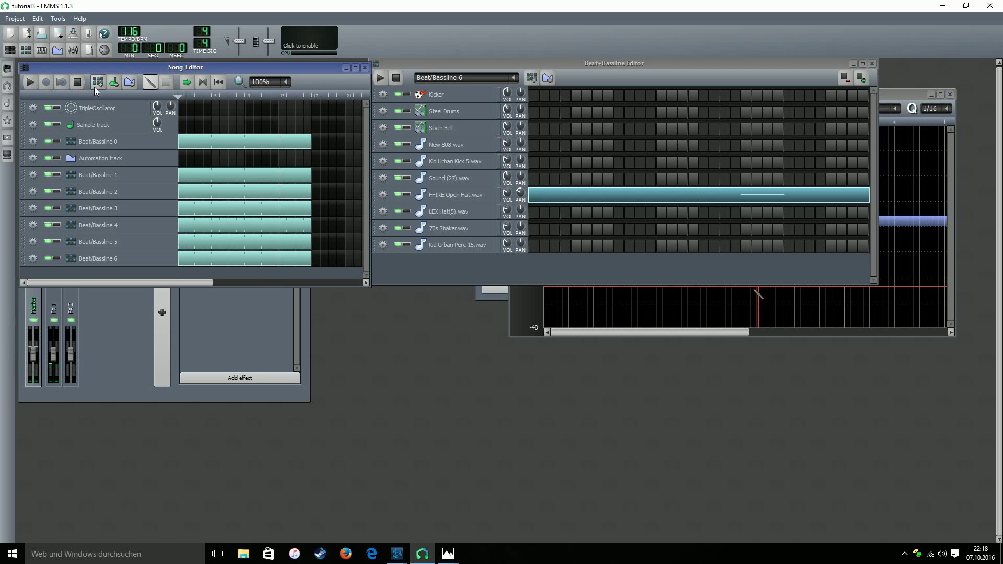
pyautogui.hotkey('ctrl', 's')
# Step: Add a new beat/bassline track with LEX Hat(5) hits on every odd step of its 16-step pattern
pyautogui.click(98, 83)
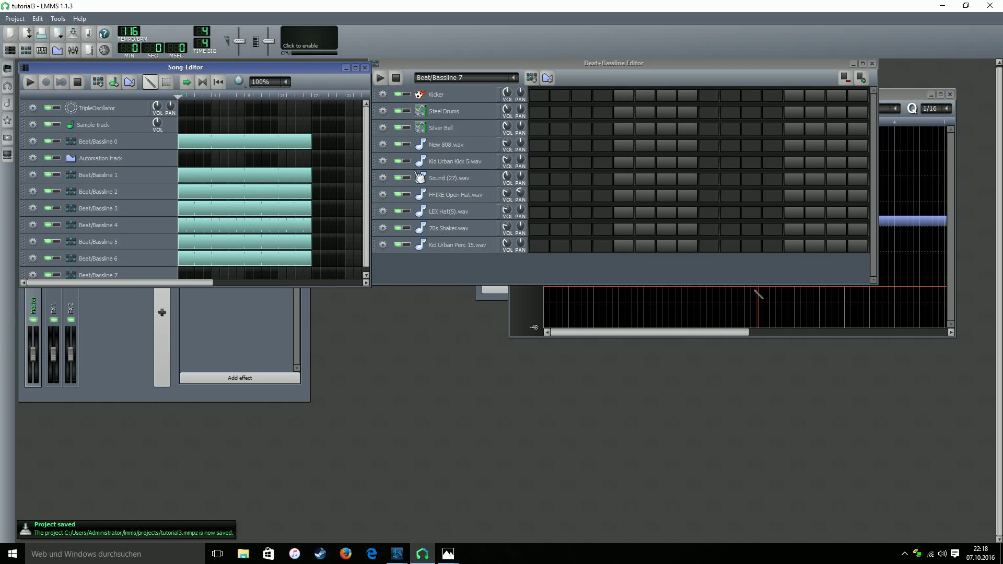
pyautogui.click(503, 215)
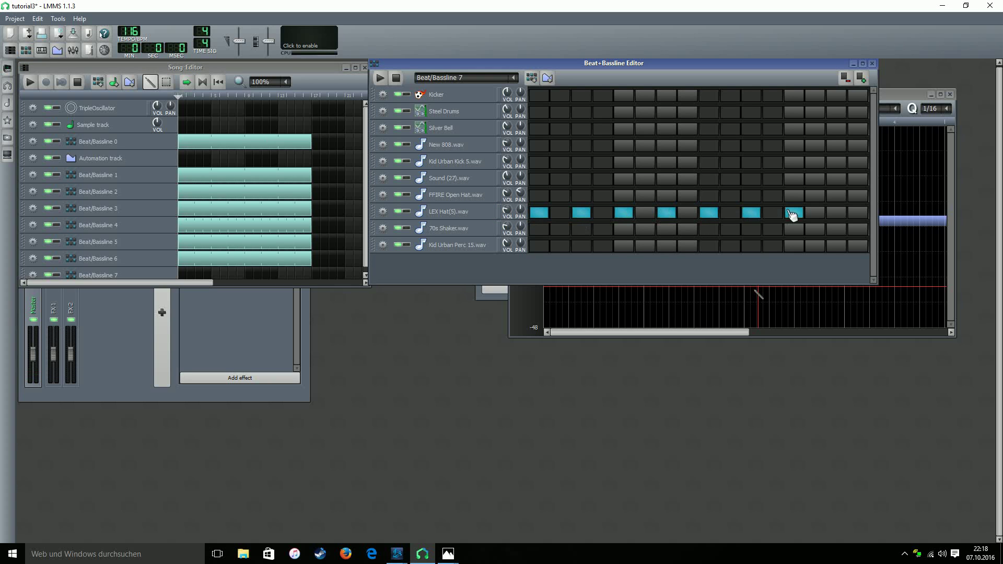
# Step: Place the Beat/Bassline 7 block at the song's start, stretch it to 16 bars, and set the LEX Hat(5) volume to about 38%
pyautogui.click(188, 277)
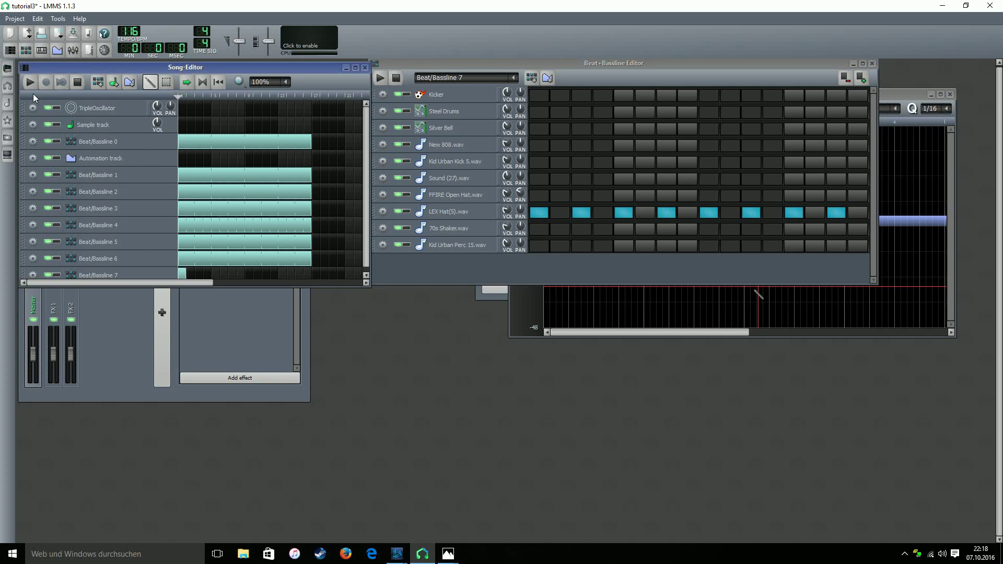
pyautogui.press('space')
pyautogui.moveTo(186, 276); pyautogui.dragTo(311, 276)
pyautogui.click(508, 213)
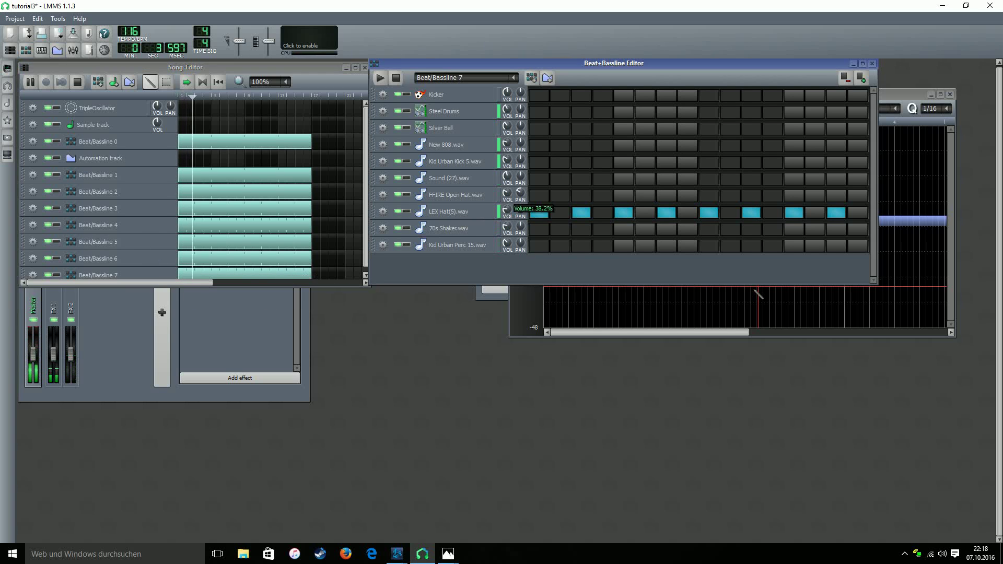
# Step: Stop playback, add a LEX Hat(5) hit on step 4 of the Beat/Bassline 7 pattern, and play the song
pyautogui.click(394, 78)
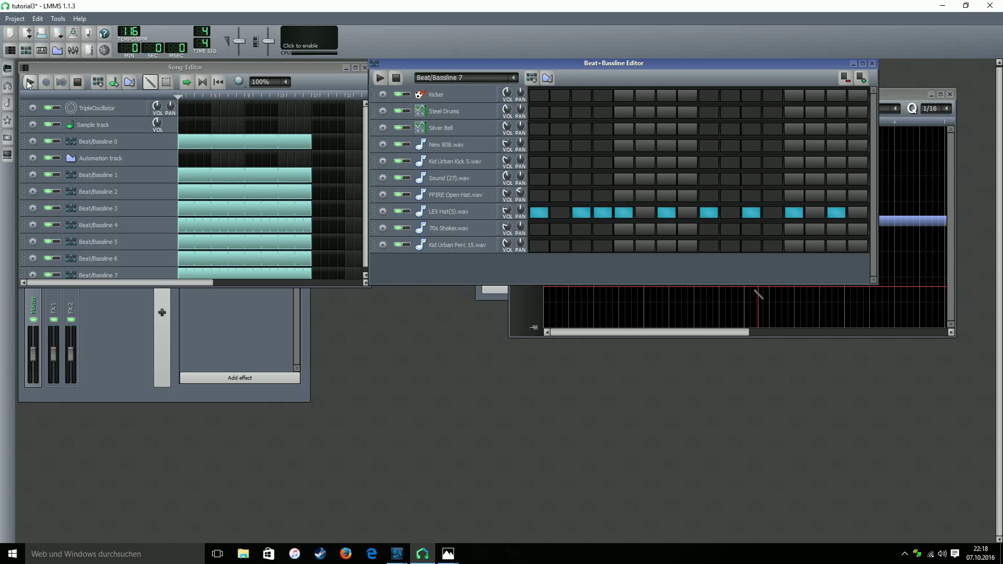
pyautogui.click(29, 84)
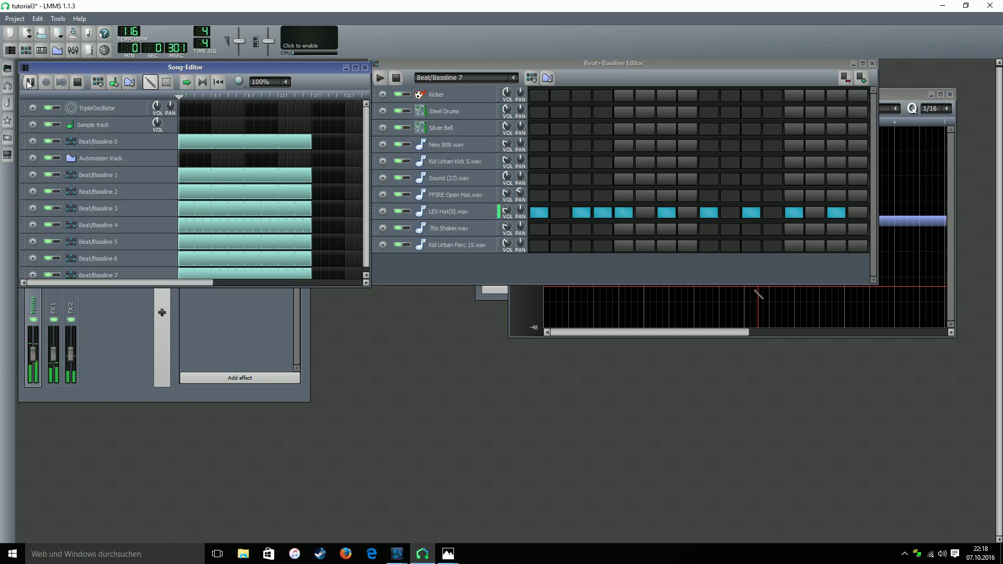
# Step: Open the LEX Hat(5) pattern in the Piano-Roll, zoom it to 200%, and audition it briefly
pyautogui.rightClick(561, 220)
pyautogui.click(565, 224)
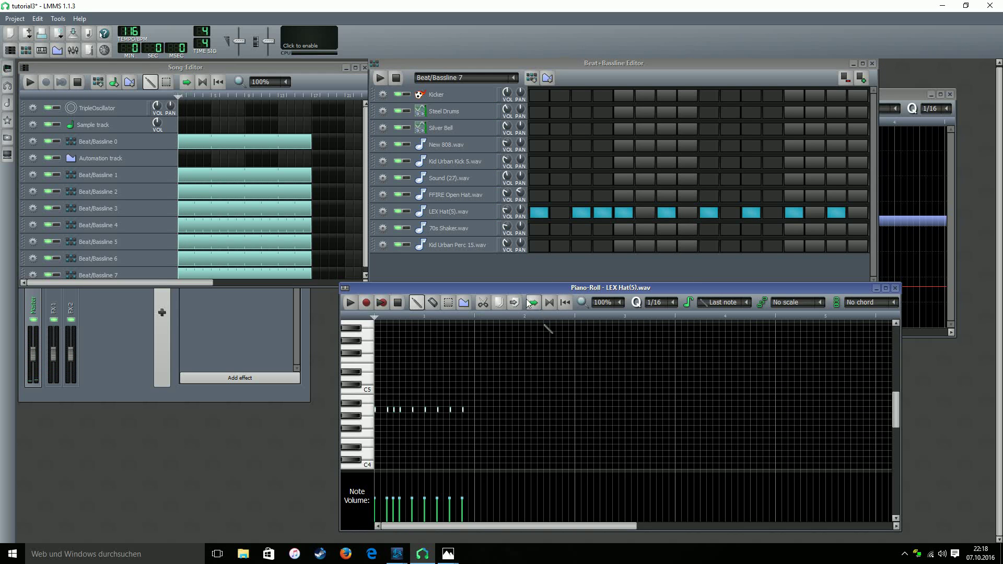
pyautogui.moveTo(507, 287); pyautogui.dragTo(490, 267)
pyautogui.scroll(-1, 587, 285)
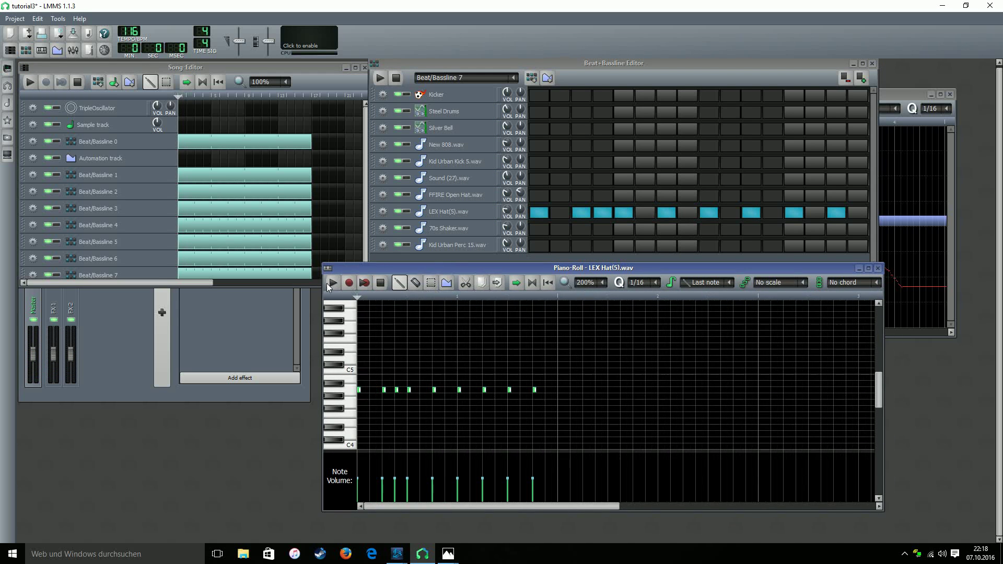
pyautogui.click(336, 284)
pyautogui.click(376, 285)
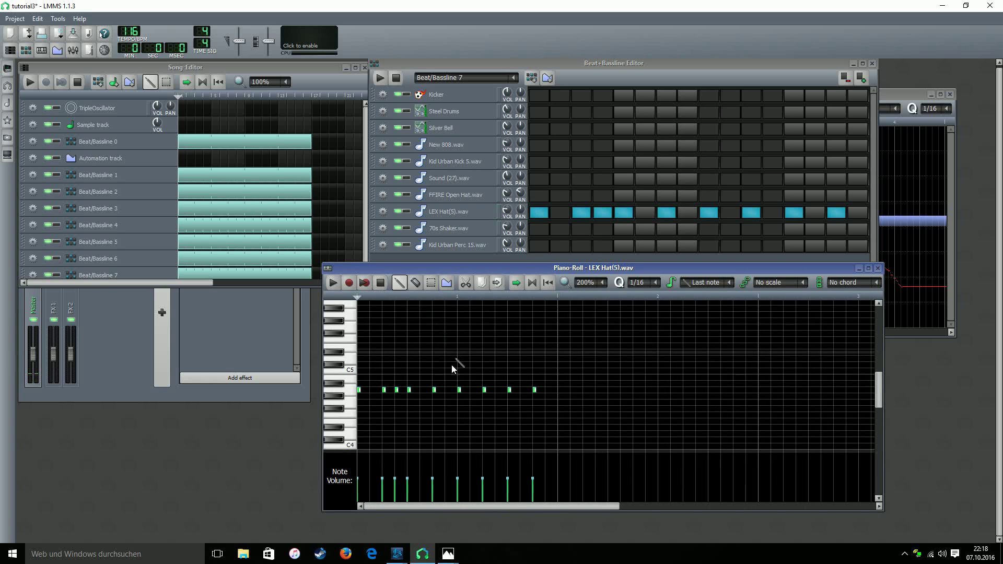
# Step: Set the quantization to 1/32 and add three hat notes filling the gap between steps 7 and 9
pyautogui.click(441, 389)
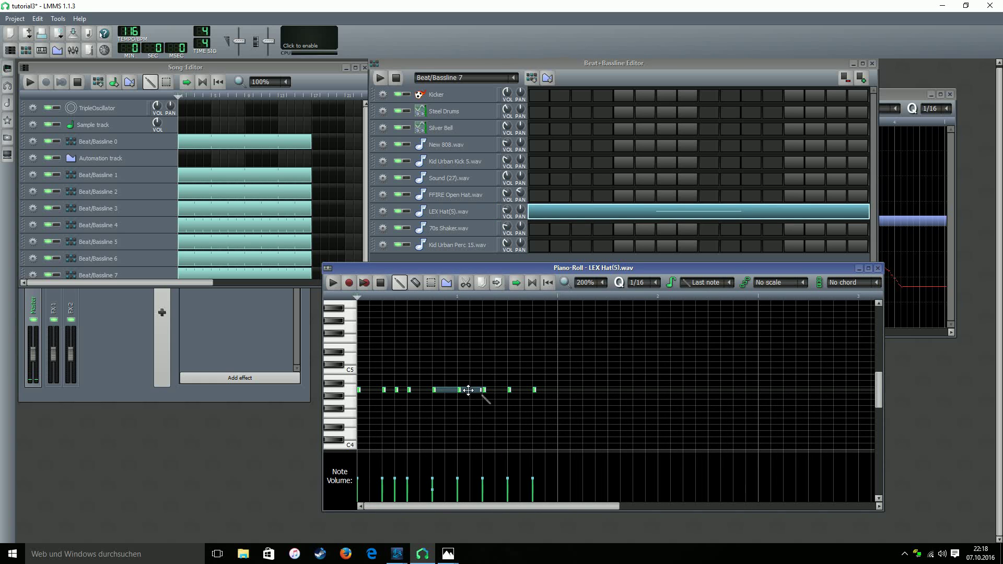
pyautogui.hotkey('ctrl', 'z')
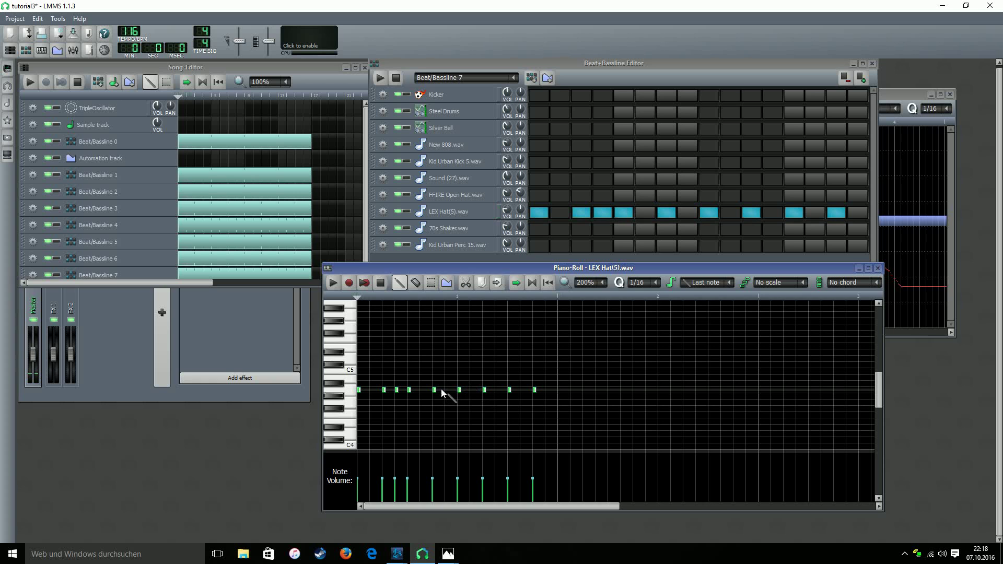
pyautogui.scroll(-1, 634, 286)
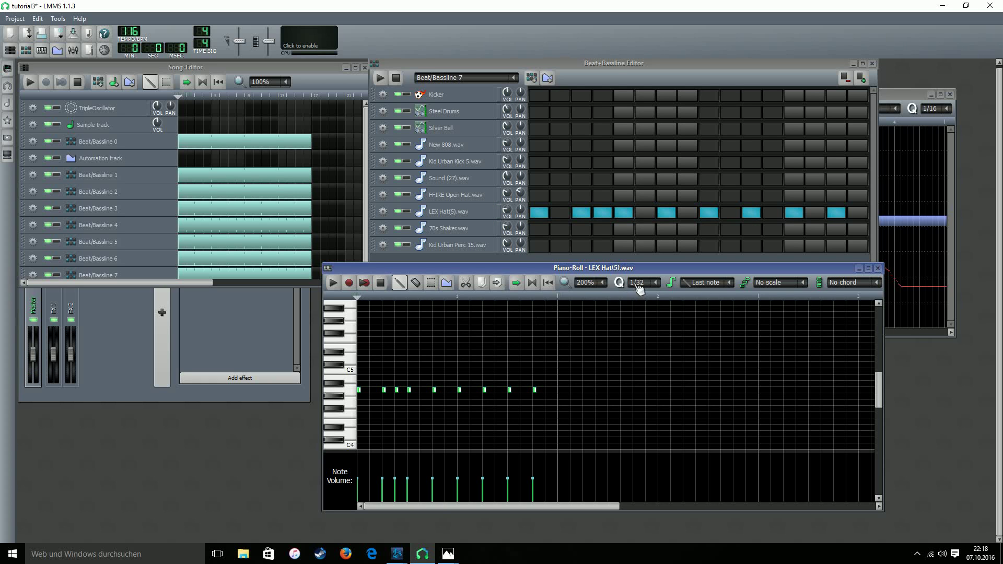
pyautogui.click(441, 390)
pyautogui.click(447, 390)
pyautogui.click(453, 390)
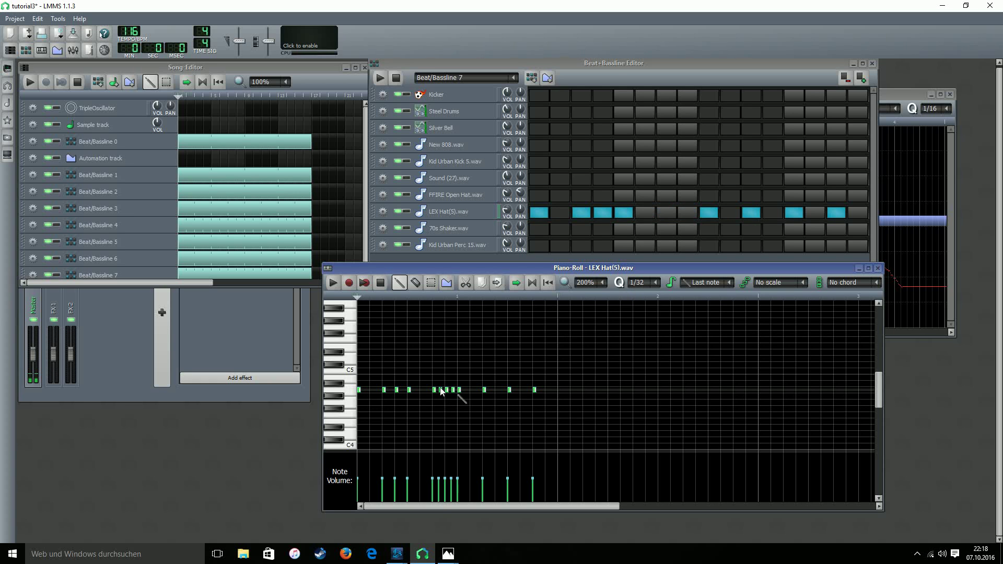
# Step: Audition the 1/32 hat roll in the full song and in the pattern alone, stopping playback each time
pyautogui.click(32, 82)
pyautogui.click(456, 266)
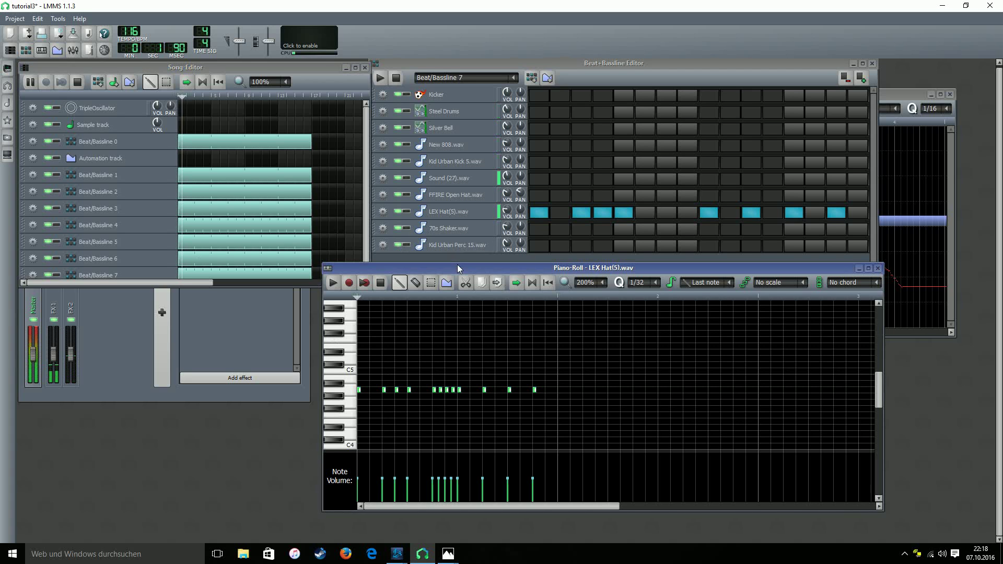
pyautogui.click(383, 279)
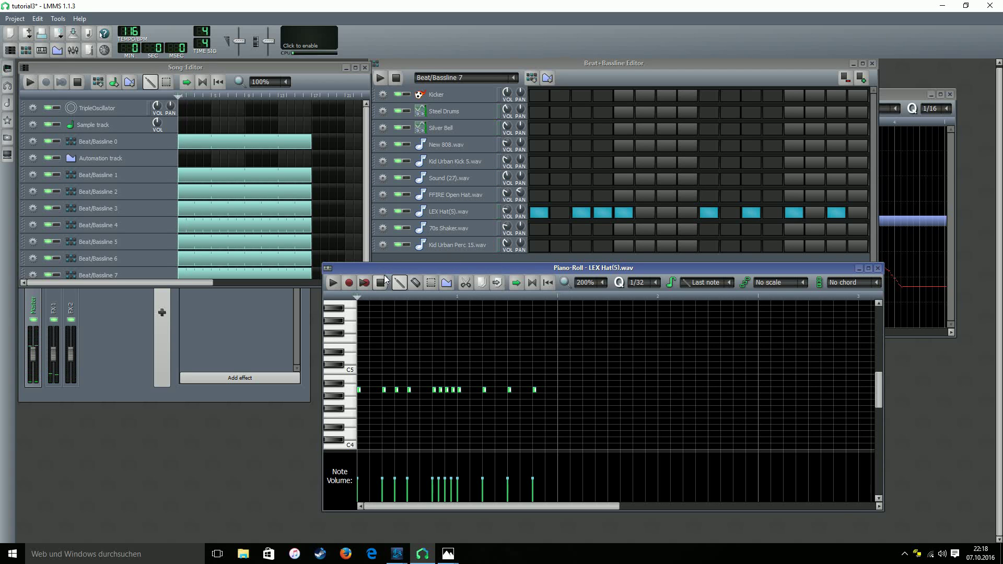
pyautogui.click(337, 286)
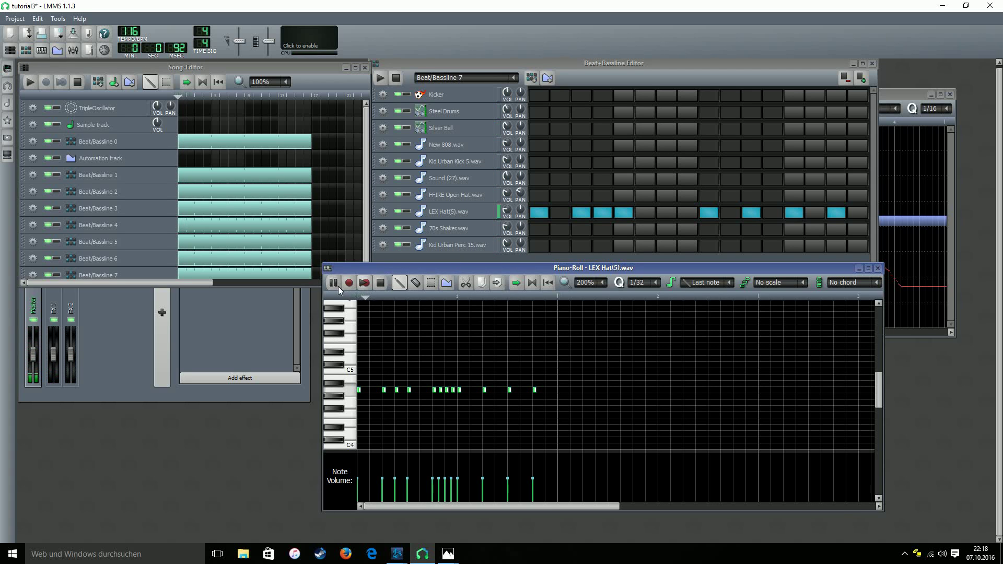
pyautogui.click(380, 283)
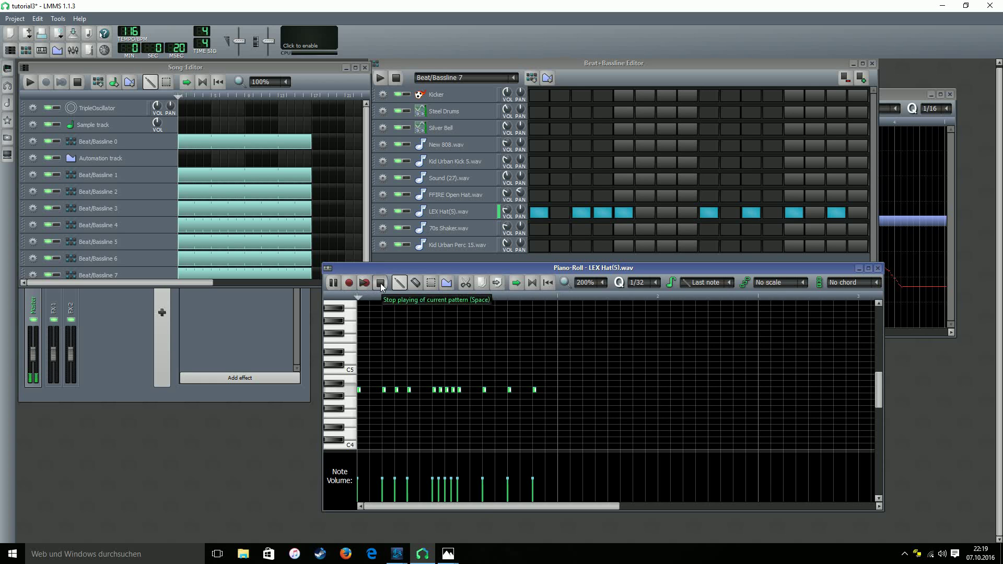
# Step: Add a hat note on step 16 of the first bar and audition it in the pattern and the song
pyautogui.click(546, 390)
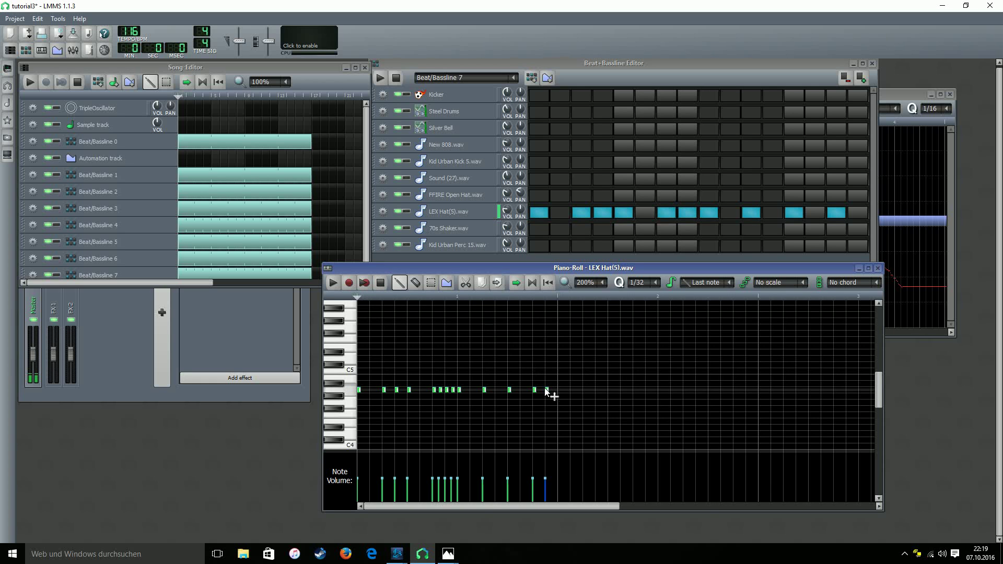
pyautogui.click(333, 282)
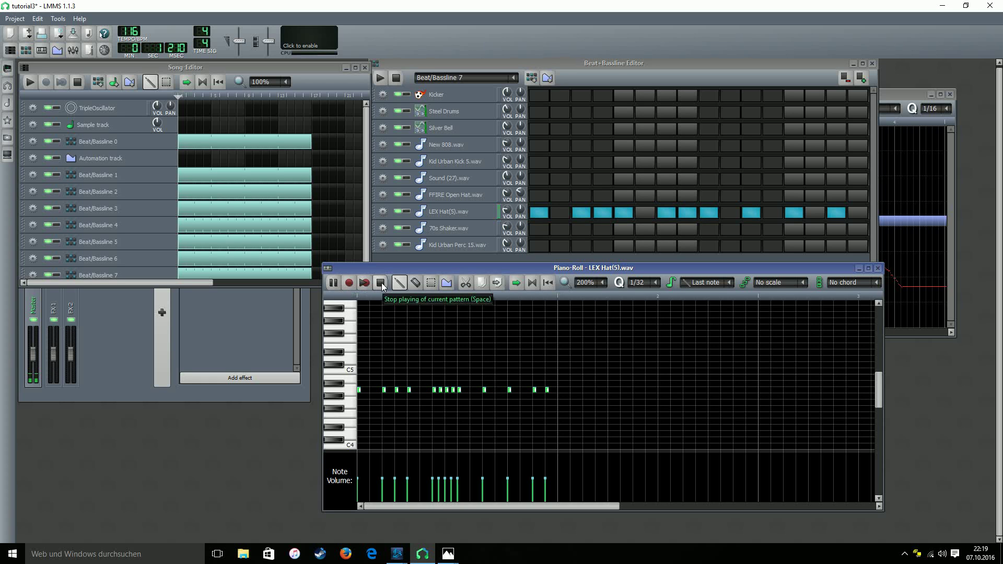
pyautogui.click(30, 82)
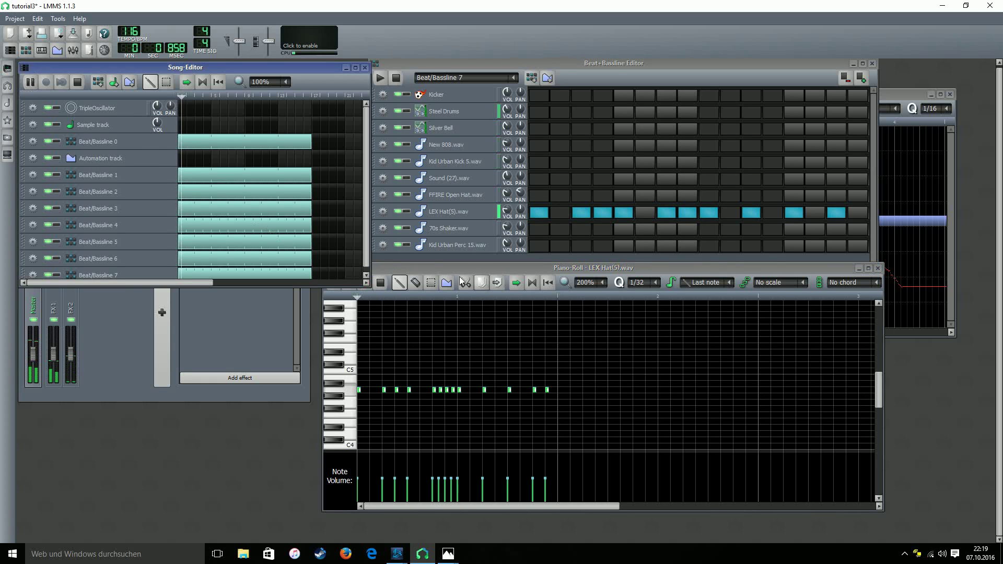
pyautogui.click(484, 271)
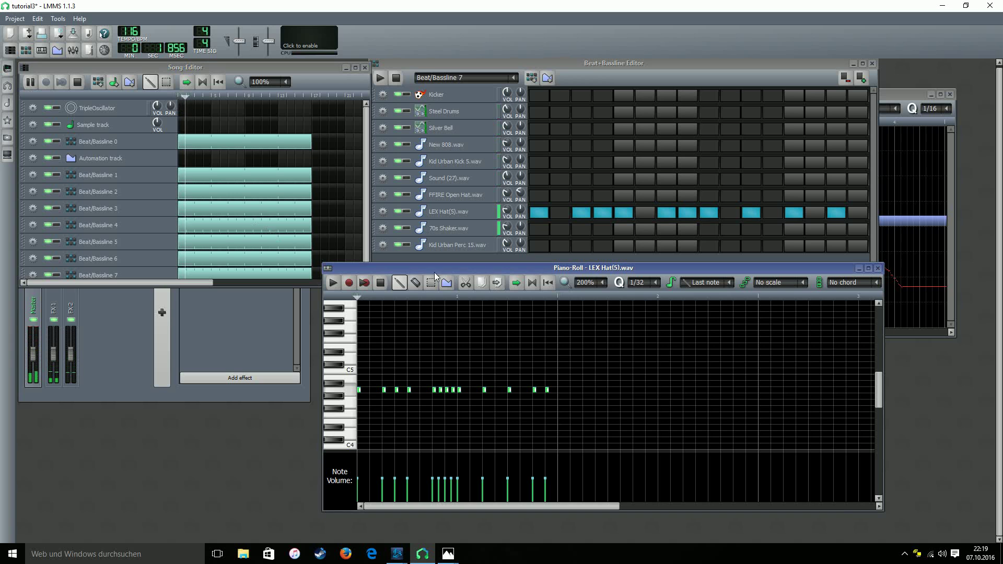
pyautogui.click(381, 283)
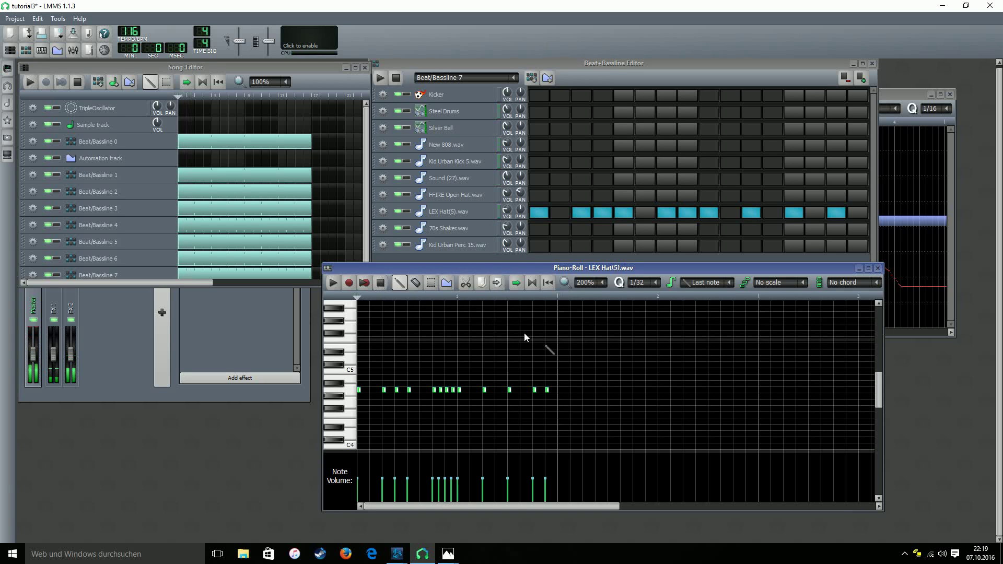
# Step: Extend the LEX Hat(5) pattern through bar 2 with a note on every eighth, and audition the song
pyautogui.click(559, 389)
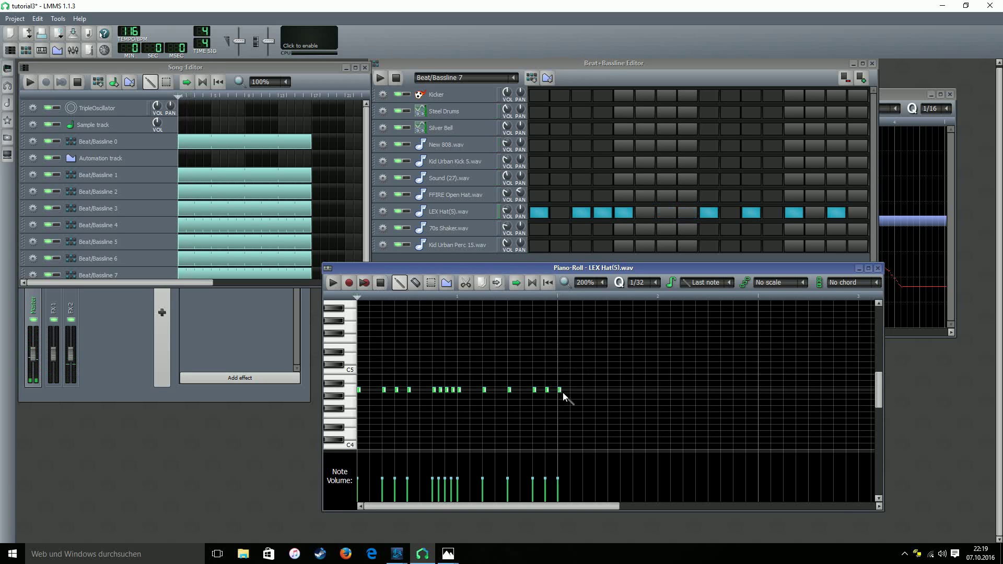
pyautogui.click(609, 390)
pyautogui.click(635, 389)
pyautogui.click(659, 390)
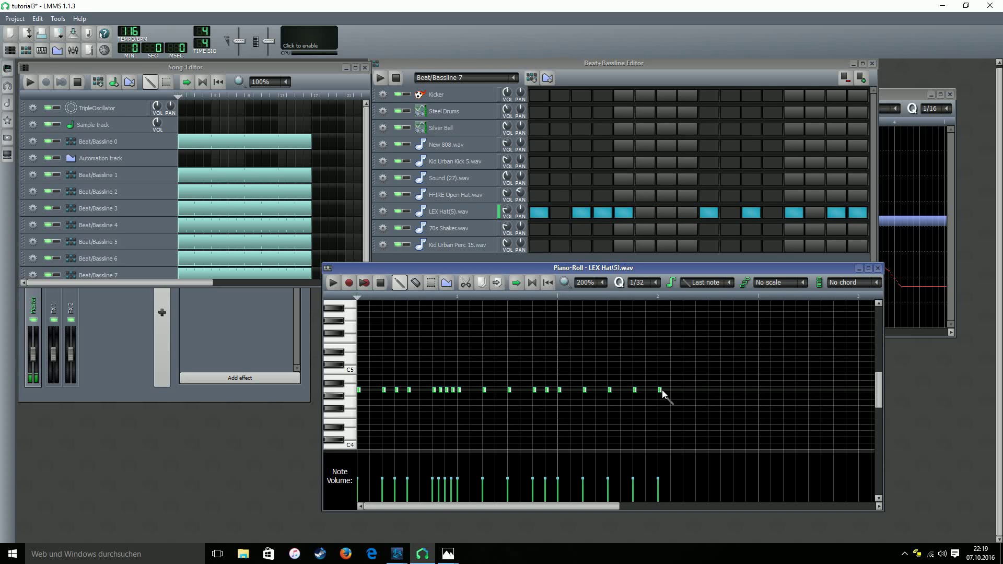
pyautogui.click(684, 389)
pyautogui.click(709, 390)
pyautogui.click(734, 389)
pyautogui.click(114, 130)
pyautogui.press('space')
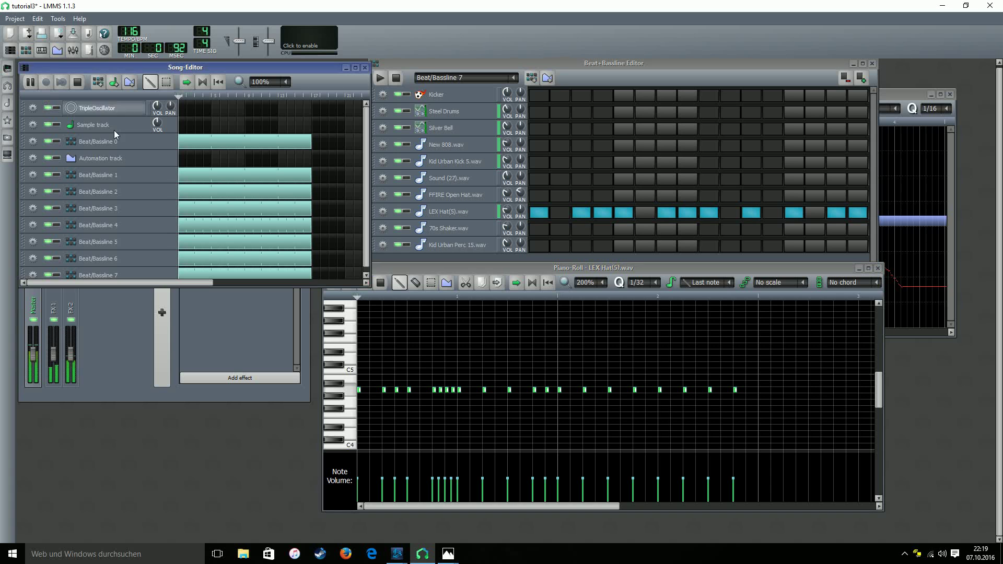
pyautogui.click(492, 264)
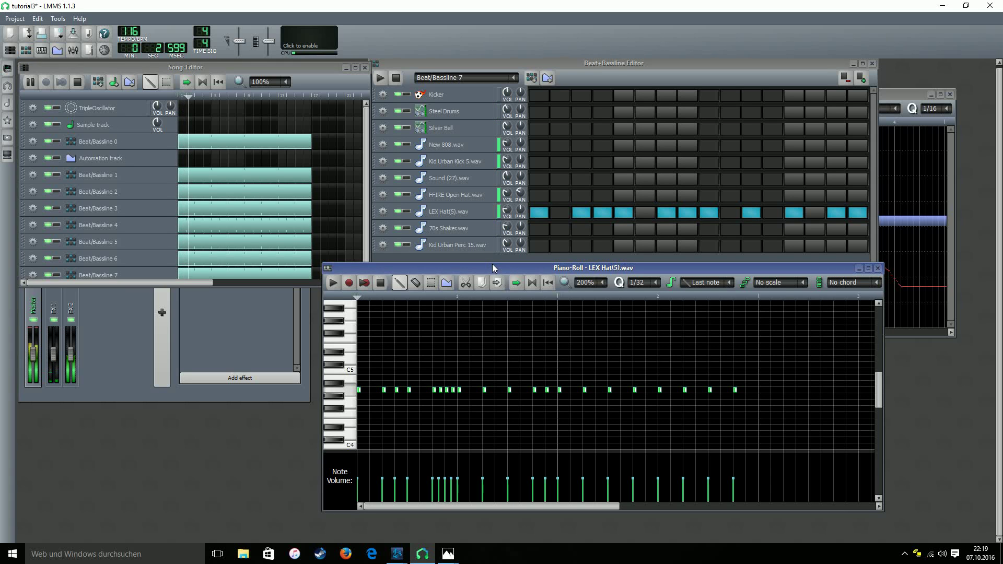
pyautogui.press('space')
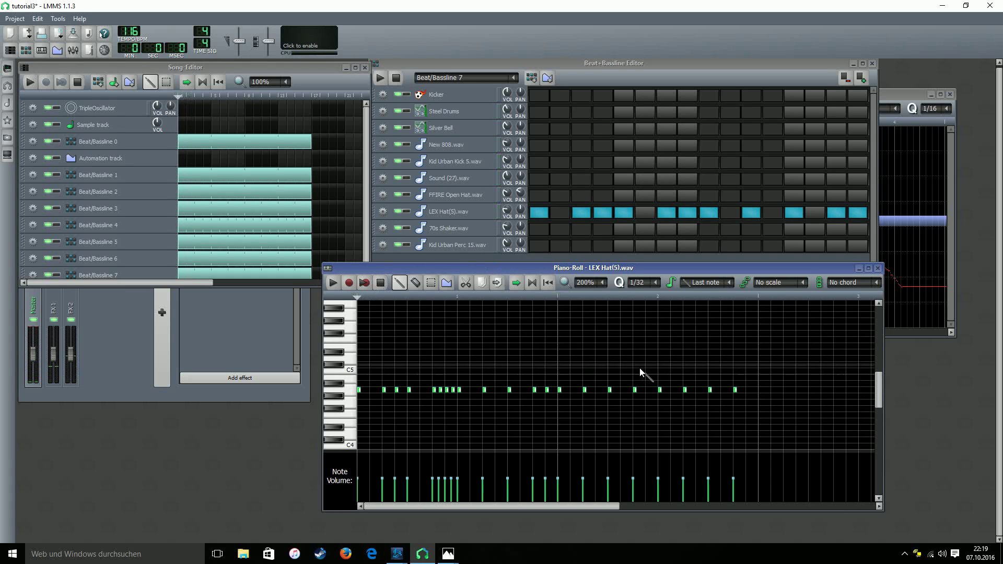
# Step: Set the quantization to 1/64, fill the eighth before beat 4 of bar 2 with a continuous hat roll, and play the song
pyautogui.click(688, 390)
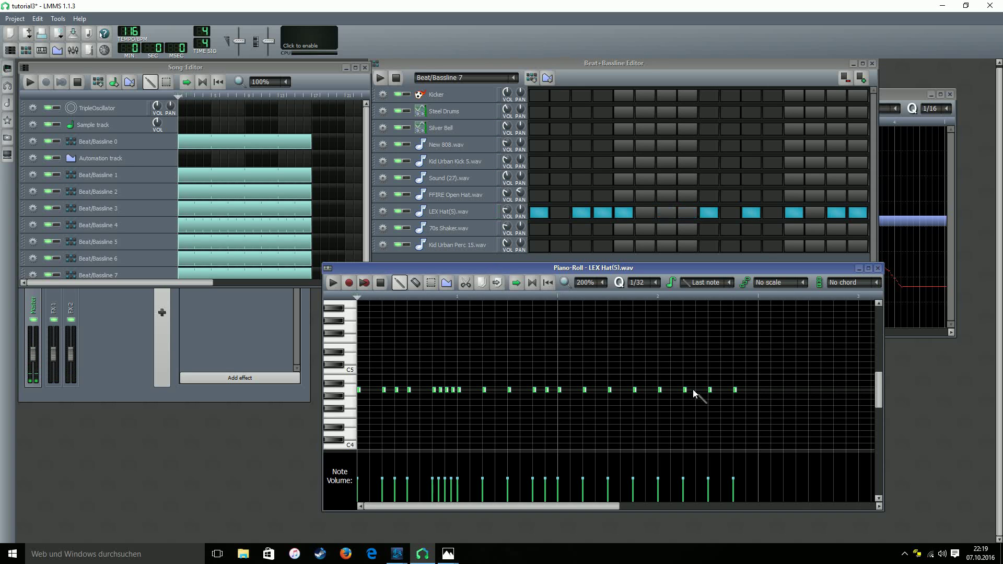
pyautogui.scroll(-1, 640, 282)
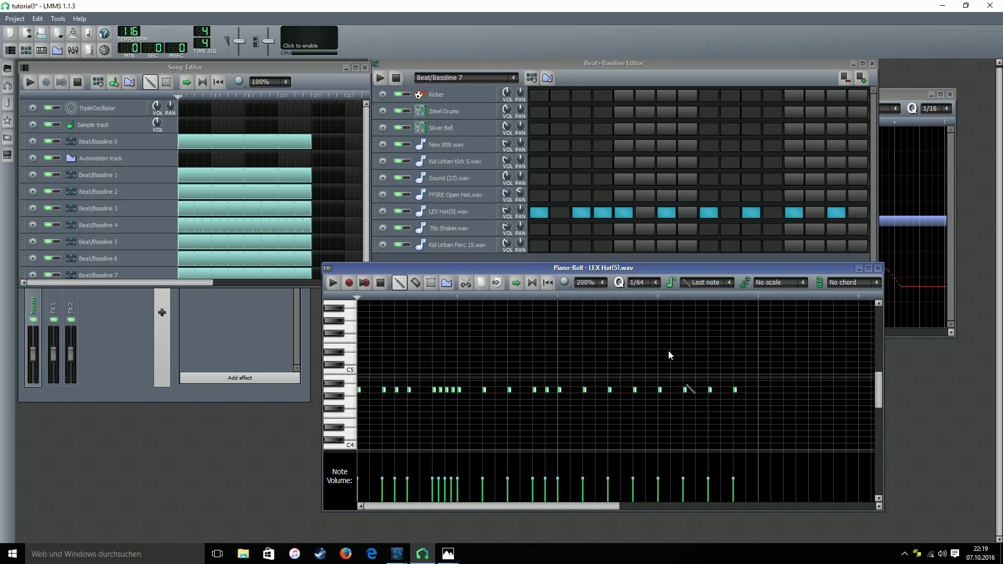
pyautogui.click(688, 390)
pyautogui.click(691, 390)
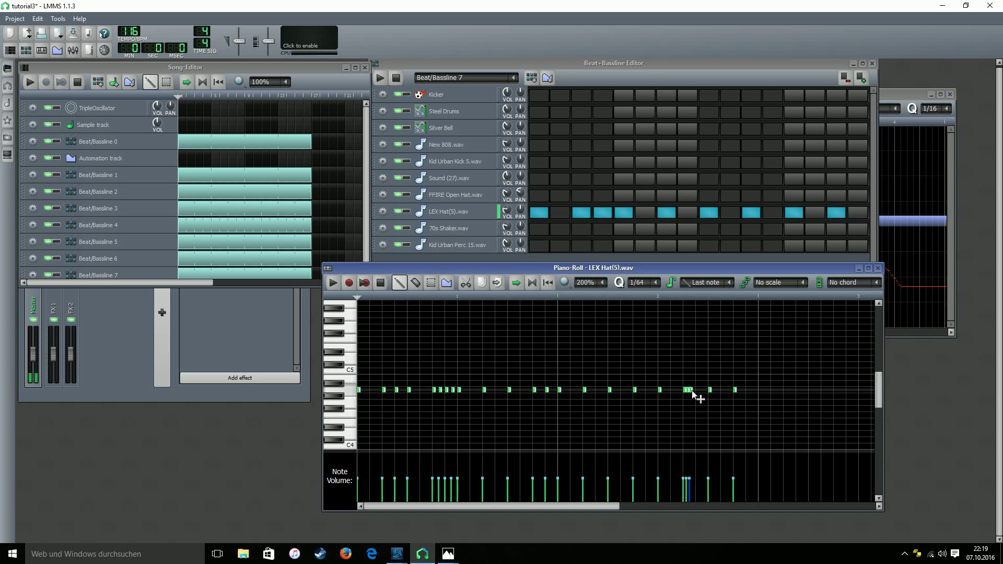
pyautogui.click(697, 389)
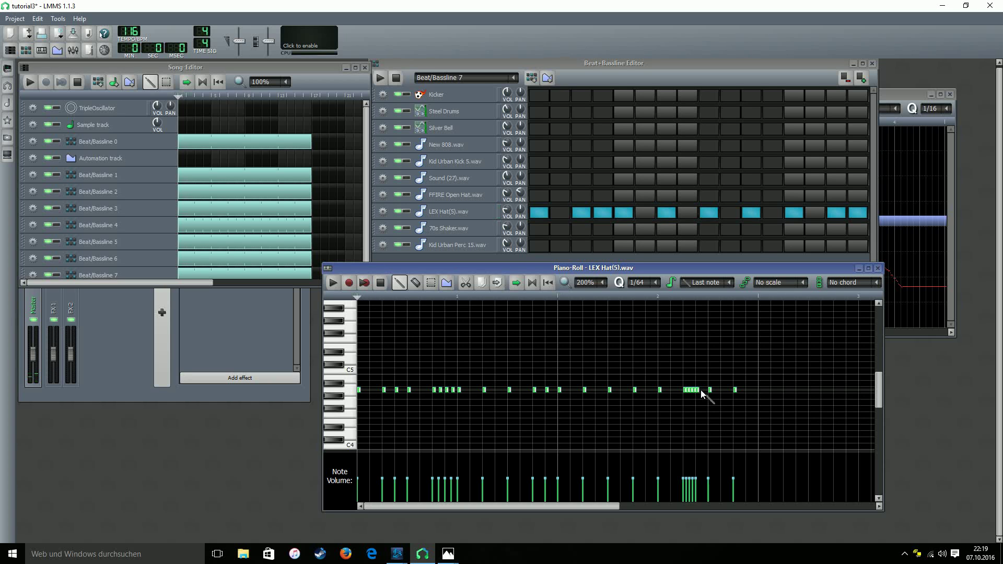
pyautogui.click(700, 389)
pyautogui.moveTo(710, 391); pyautogui.dragTo(703, 391)
pyautogui.click(708, 391)
pyautogui.click(711, 390)
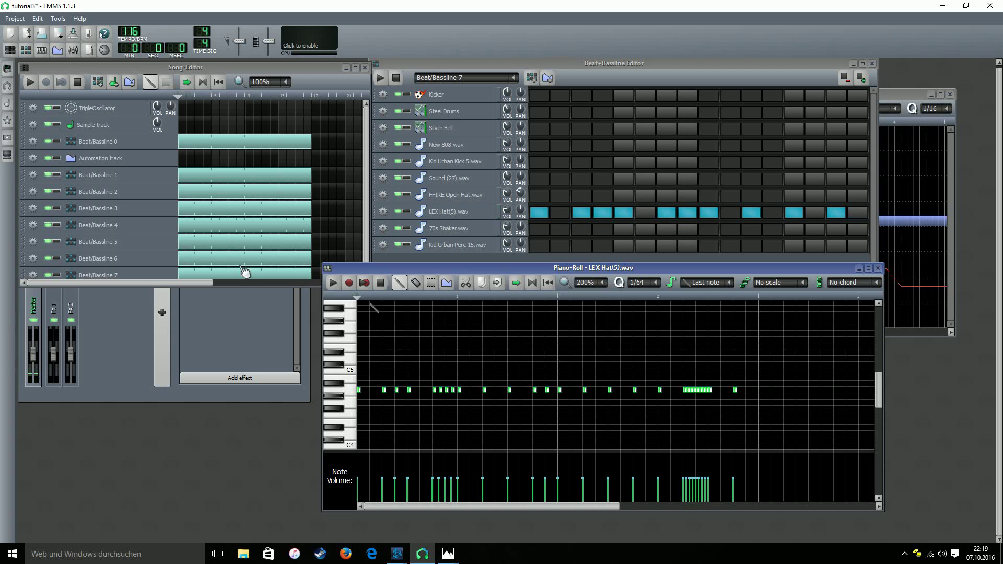
pyautogui.click(29, 82)
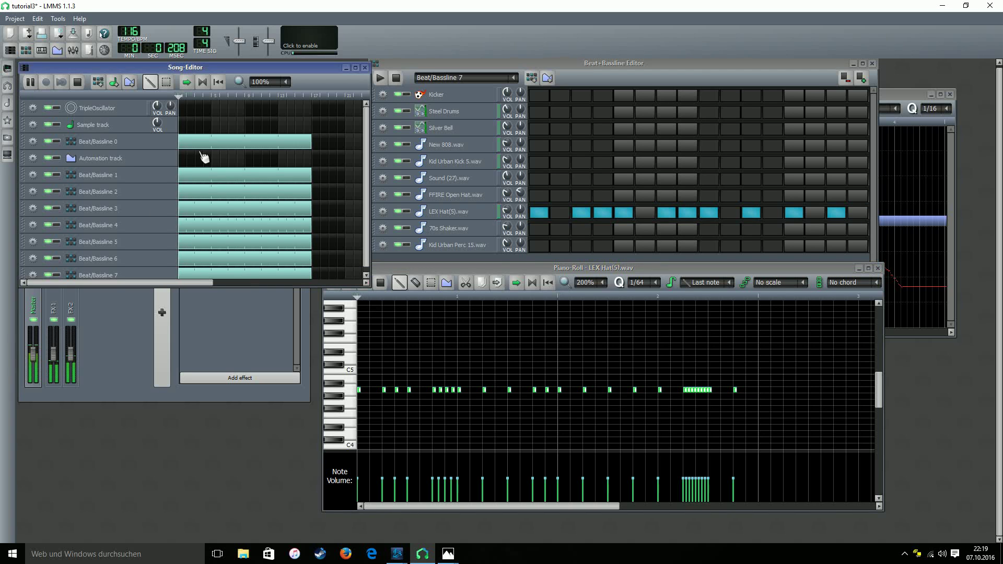
pyautogui.click(545, 269)
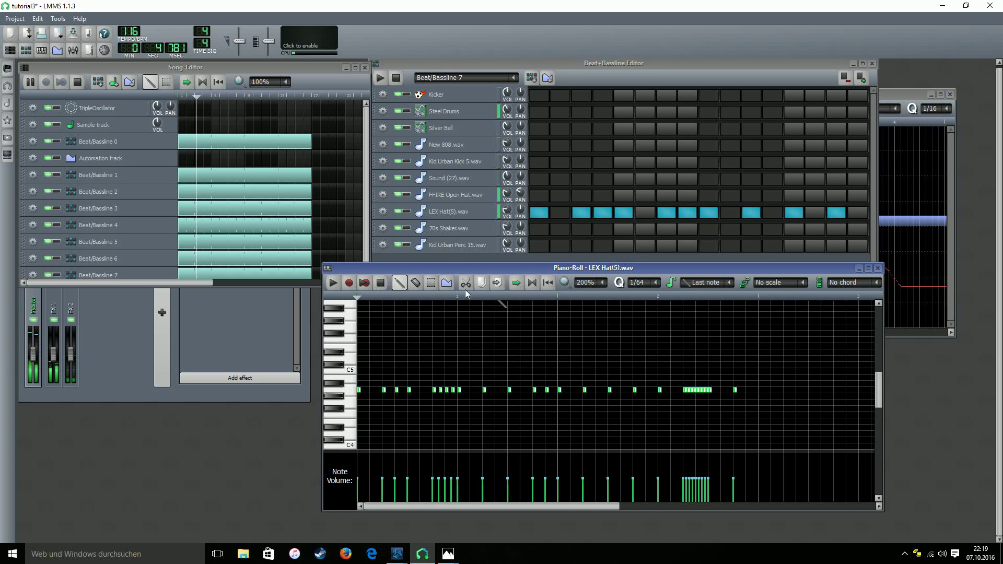
# Step: Thin the hat roll before beat 4 of bar 2 to 1/32 spacing by deleting every second note
pyautogui.click(722, 390)
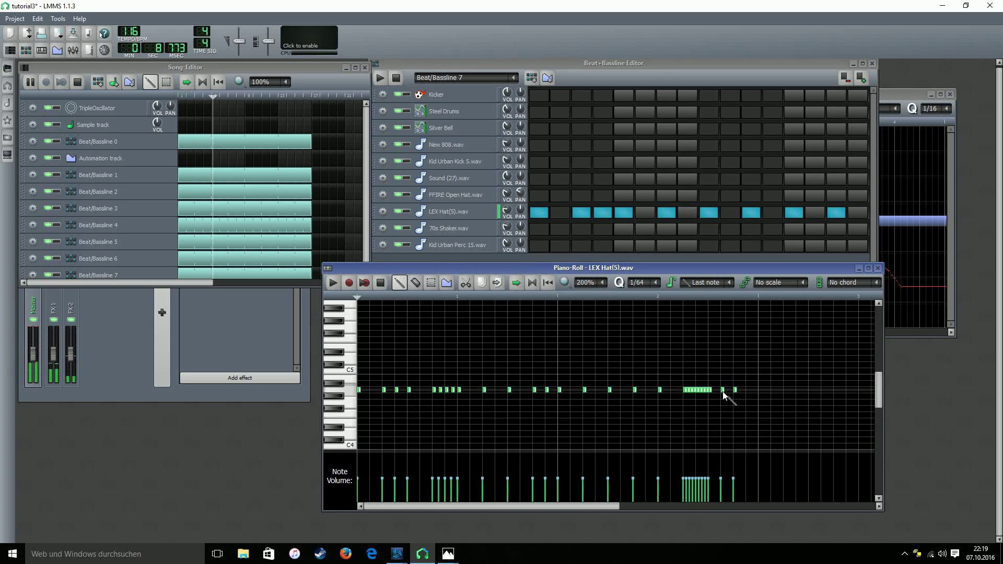
pyautogui.rightClick(722, 390)
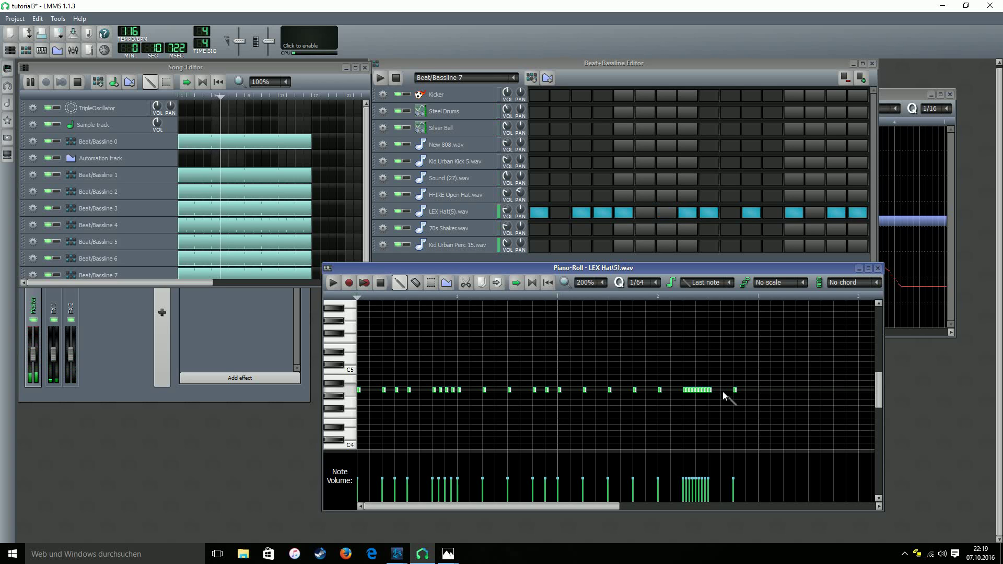
pyautogui.rightClick(688, 390)
pyautogui.rightClick(693, 390)
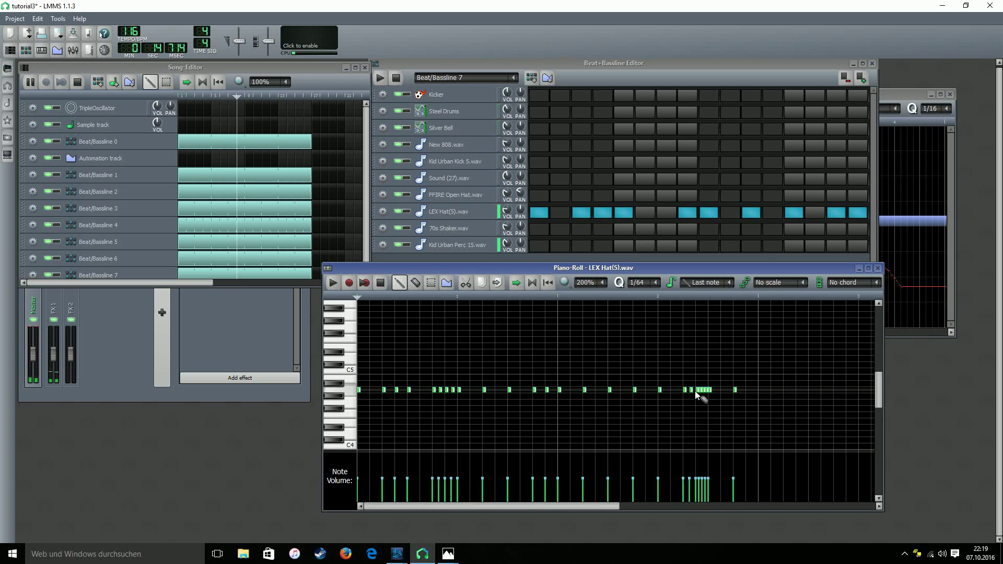
pyautogui.rightClick(703, 391)
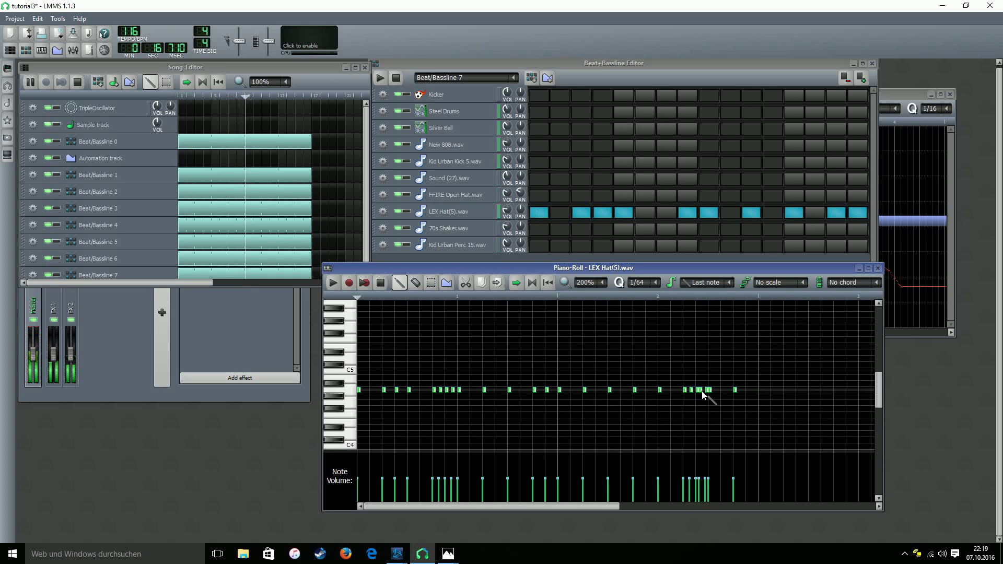
pyautogui.rightClick(707, 391)
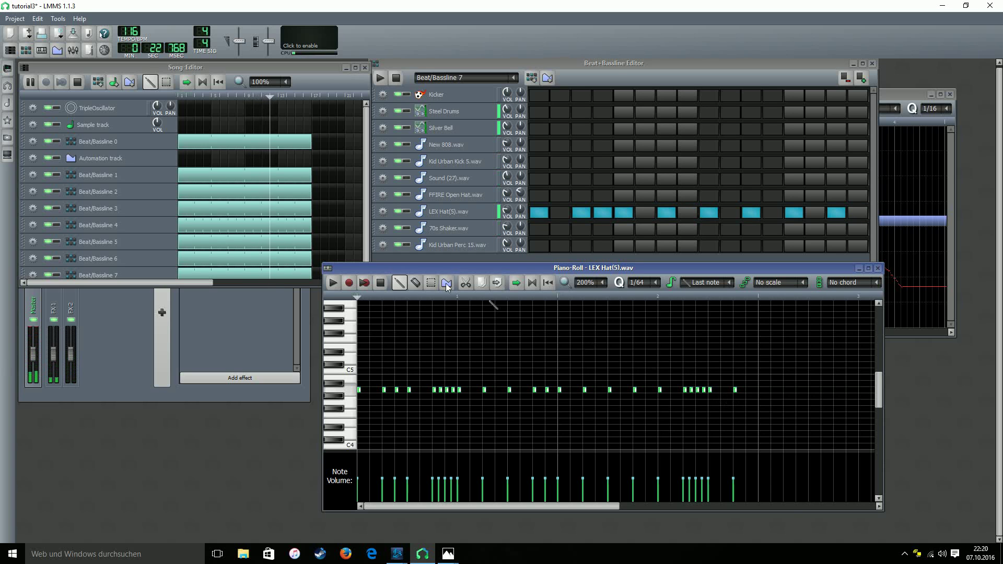
# Step: Set the quantization to 1/12, replace the last hat note of bar 2 with two triplet-spaced notes, and play the song
pyautogui.click(380, 283)
pyautogui.scroll(-3, 645, 282)
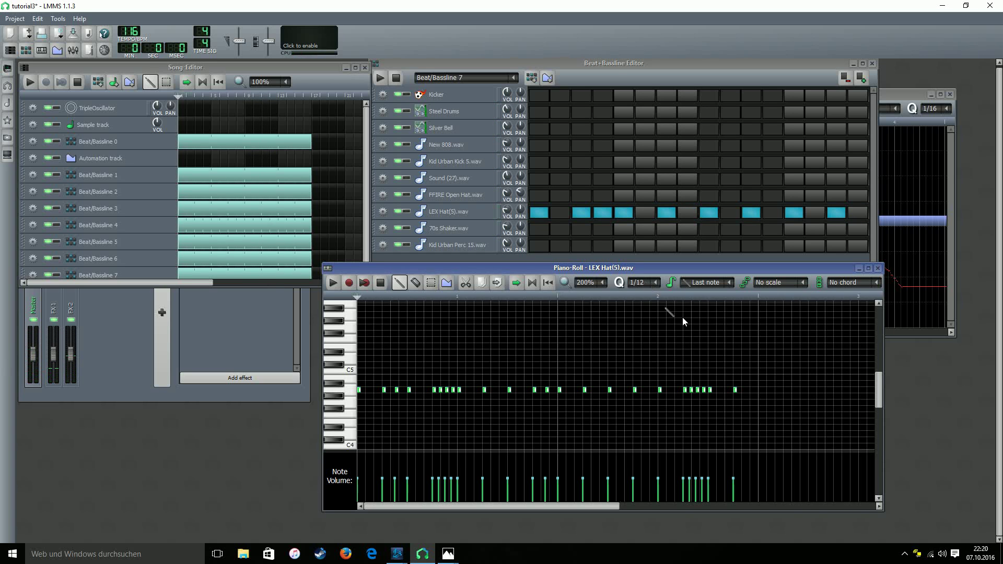
pyautogui.click(726, 390)
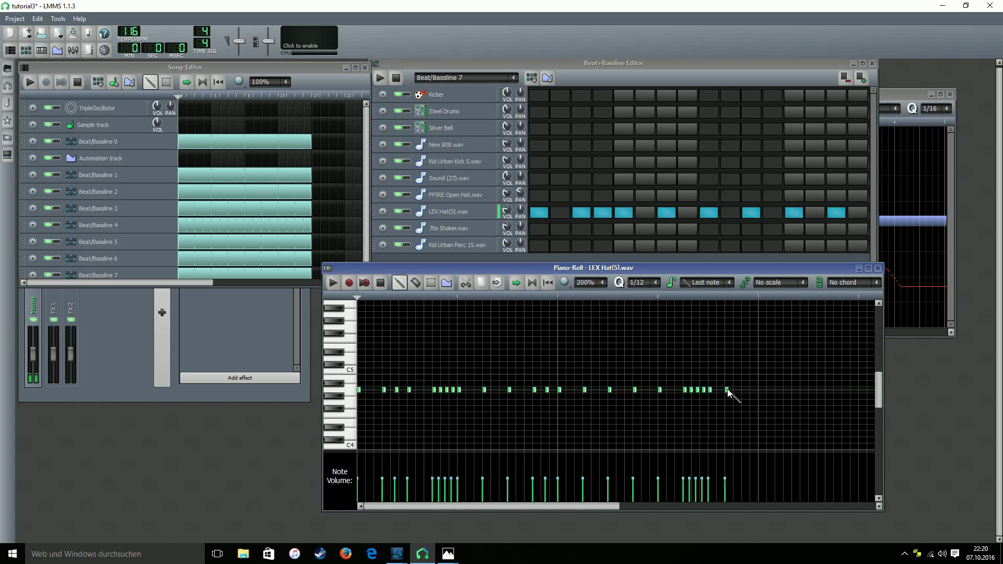
pyautogui.click(742, 389)
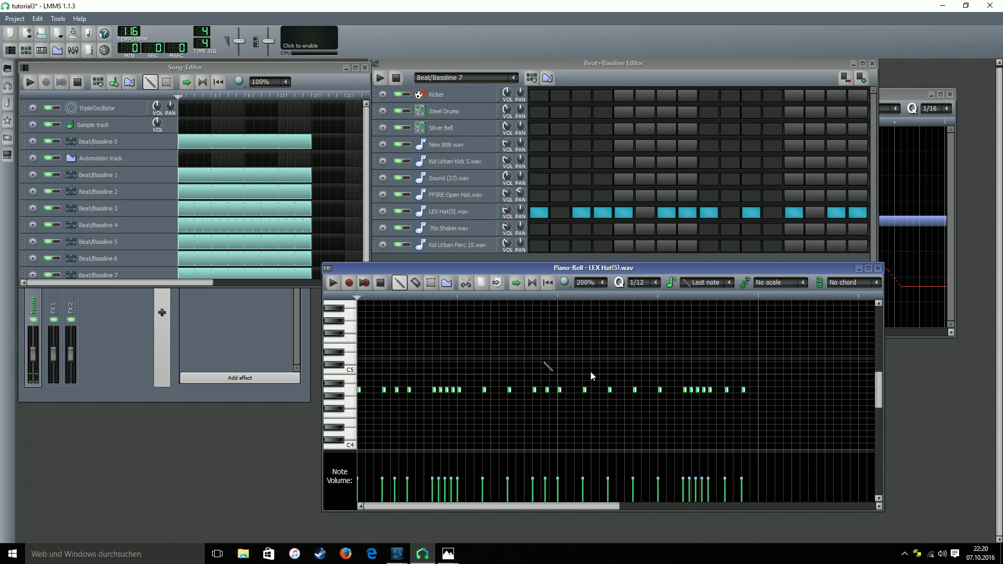
pyautogui.click(30, 83)
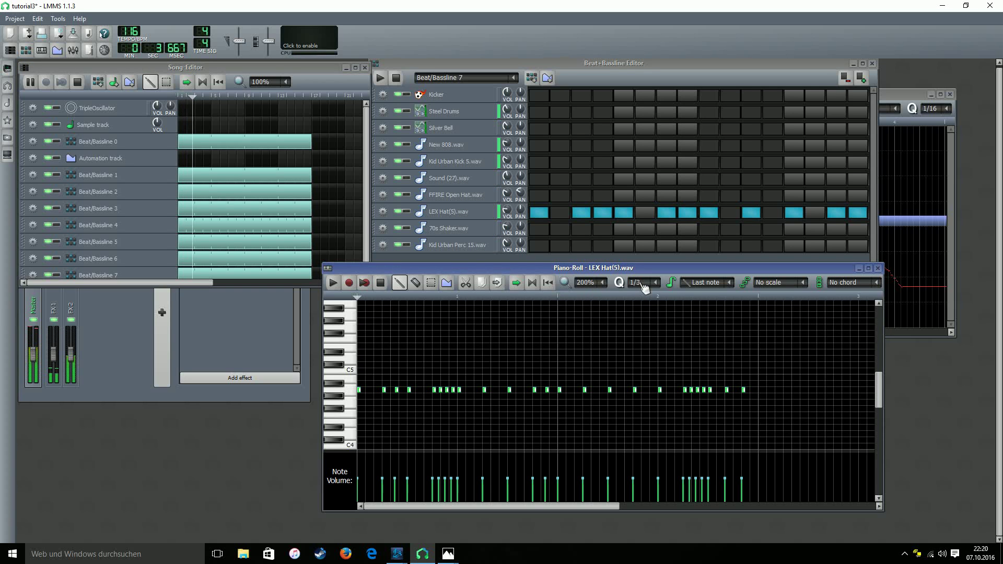
# Step: Set the quantization to 1/24, fill beat 4 of bar 2 with an evenly spaced triplet hat roll, and audition it in the song
pyautogui.scroll(-1, 644, 286)
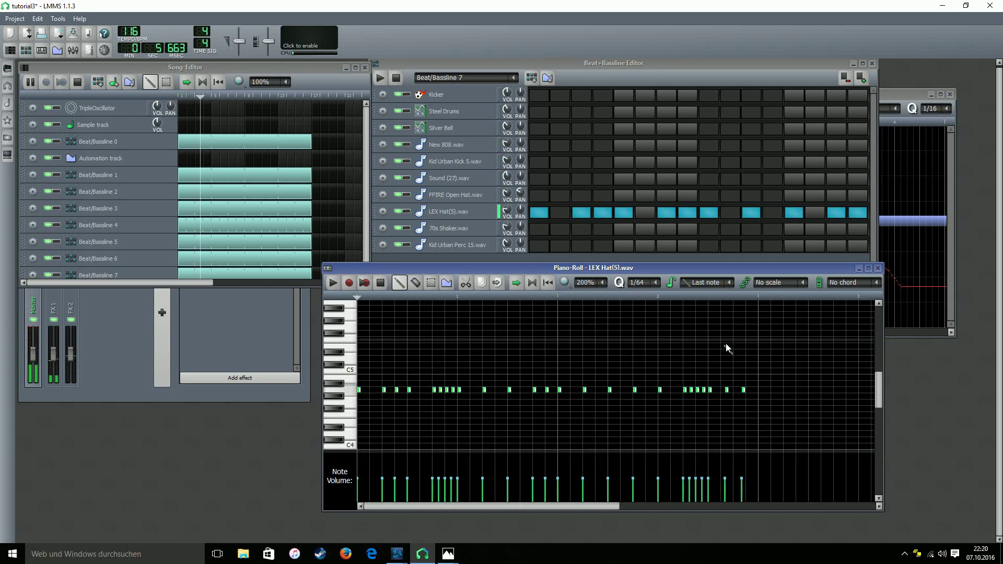
pyautogui.scroll(-3, 644, 286)
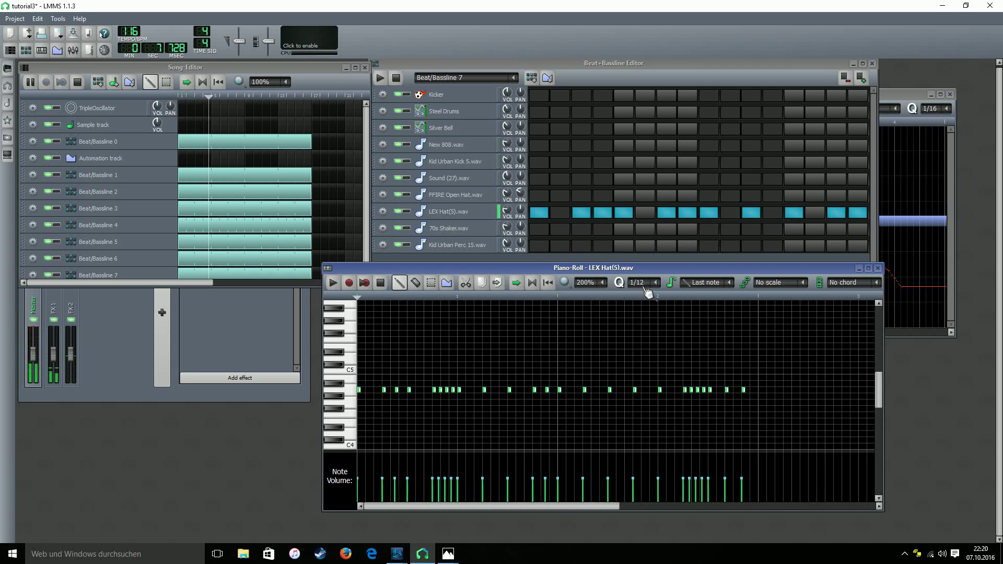
pyautogui.click(711, 390)
pyautogui.scroll(-1, 640, 283)
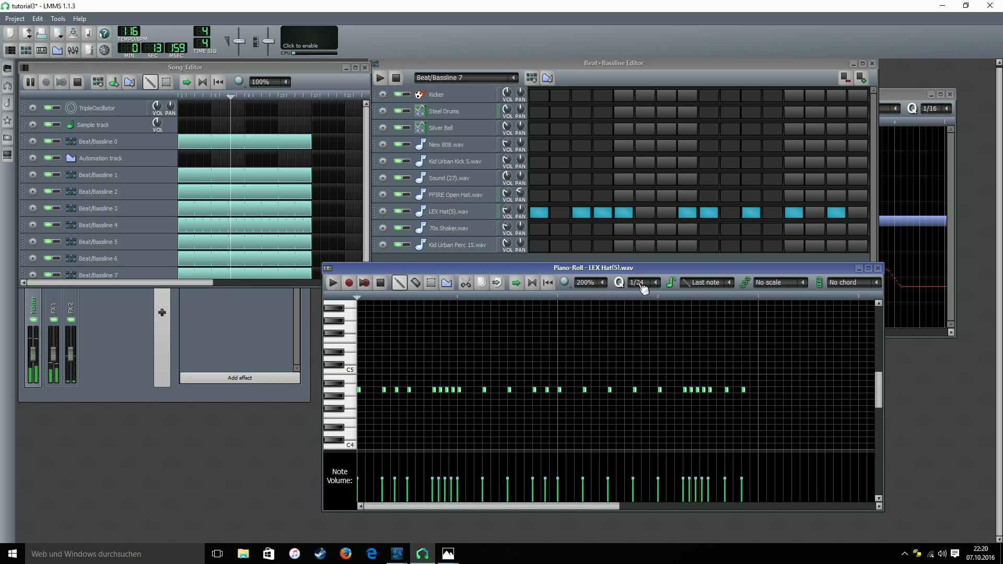
pyautogui.click(718, 389)
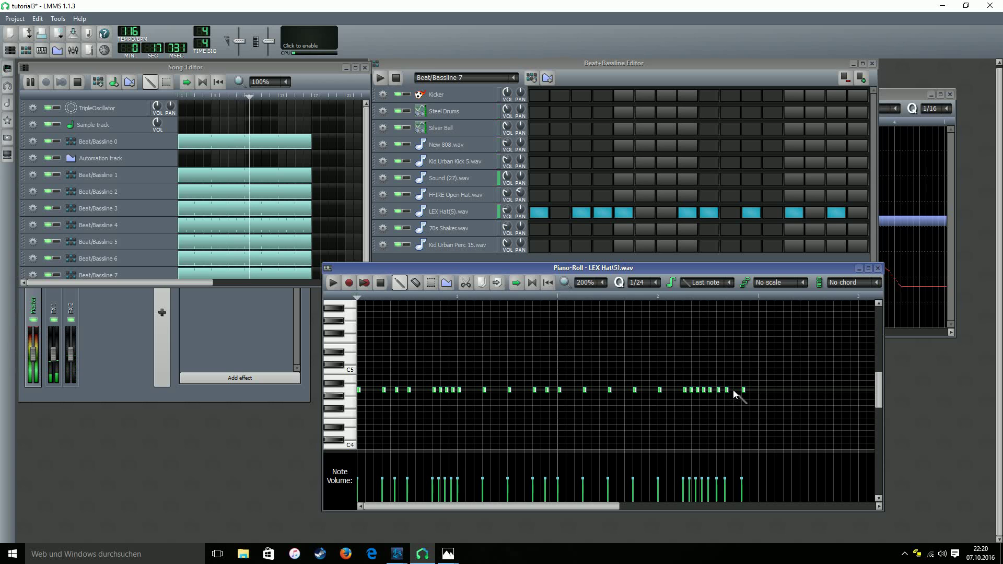
pyautogui.click(733, 389)
pyautogui.click(751, 390)
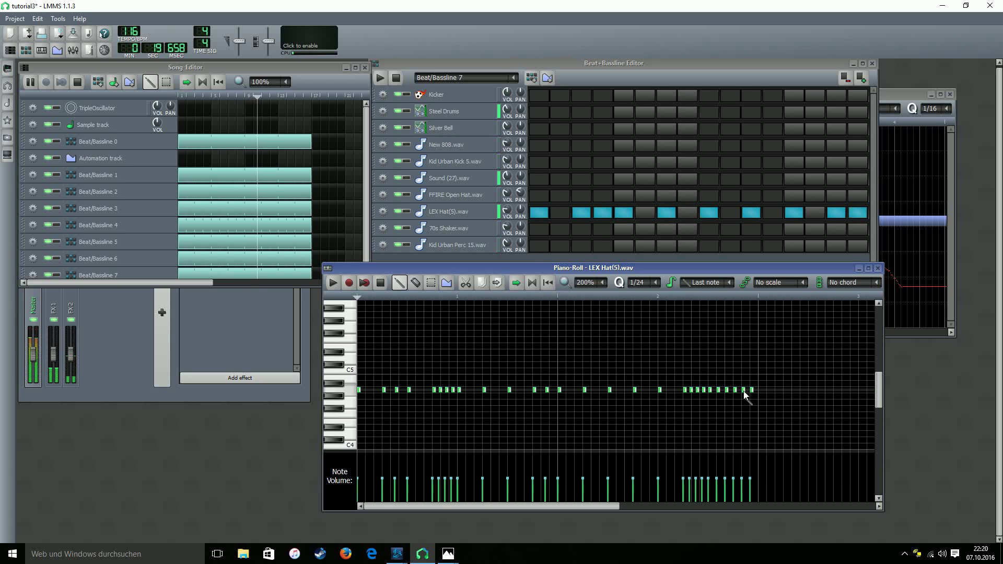
pyautogui.click(381, 287)
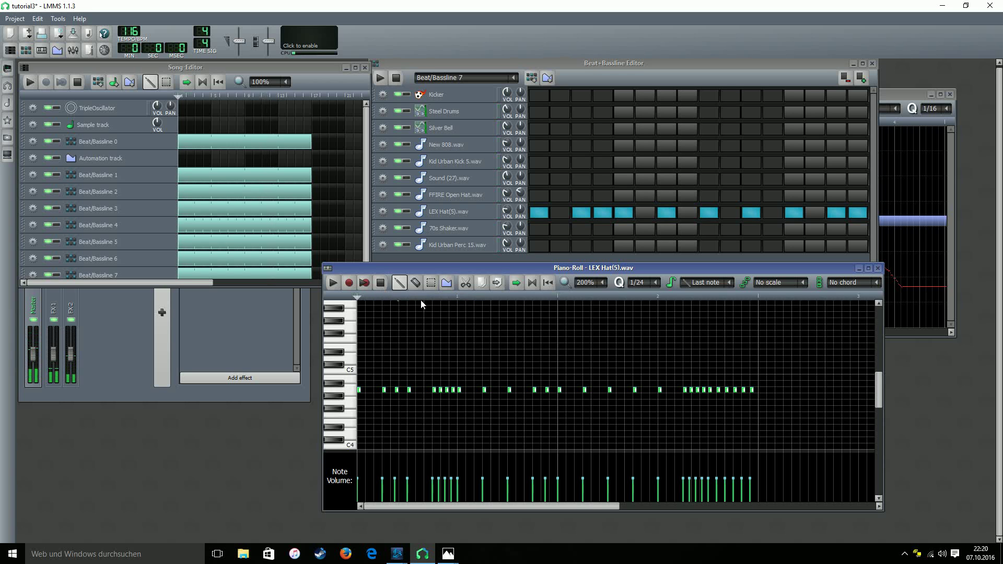
# Step: Delete the triplet hat roll after beat 4 of bar 2 and place one hat on the last eighth with 1/64 quantization
pyautogui.rightClick(718, 390)
pyautogui.rightClick(727, 390)
pyautogui.rightClick(735, 390)
pyautogui.rightClick(743, 390)
pyautogui.rightClick(751, 390)
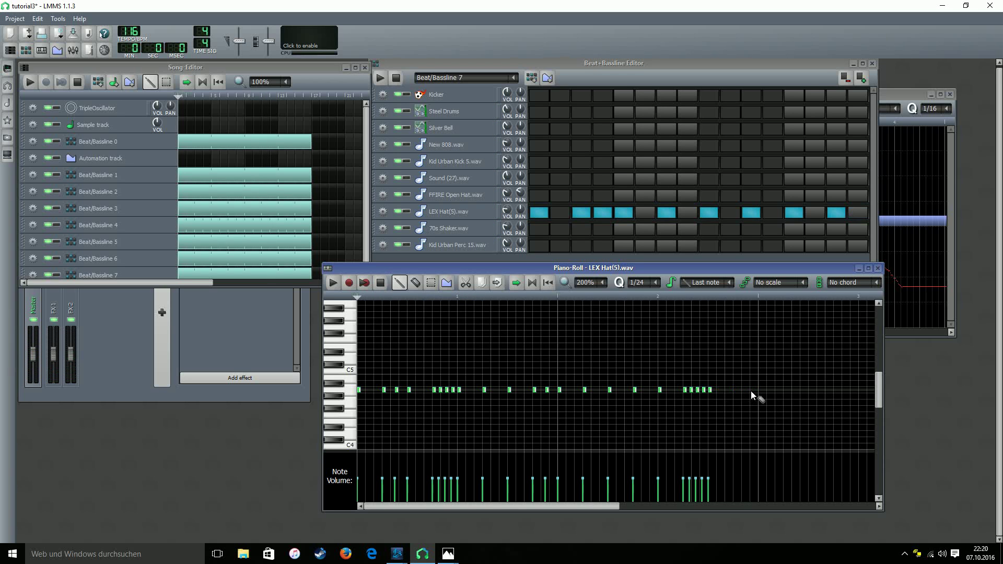
pyautogui.scroll(5, 634, 285)
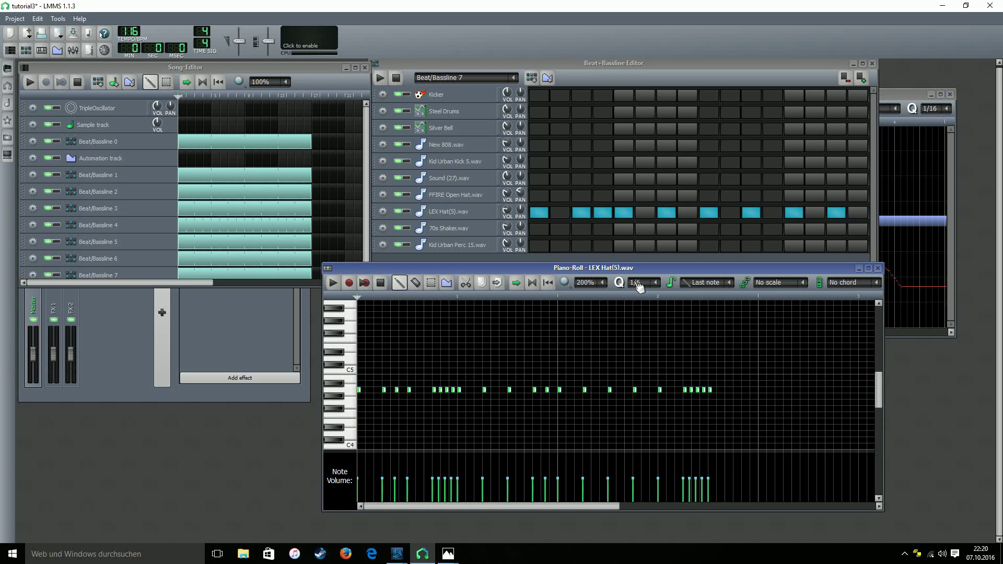
pyautogui.click(734, 390)
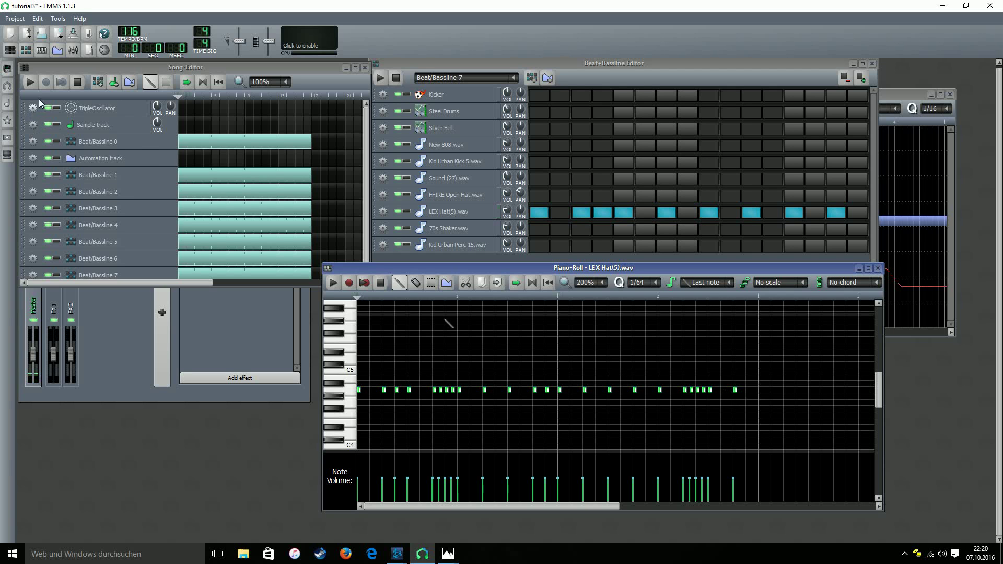
# Step: Play the song and adjust the volume of the New 808.wav track while listening, ending with playback stopped
pyautogui.click(63, 121)
pyautogui.press('space')
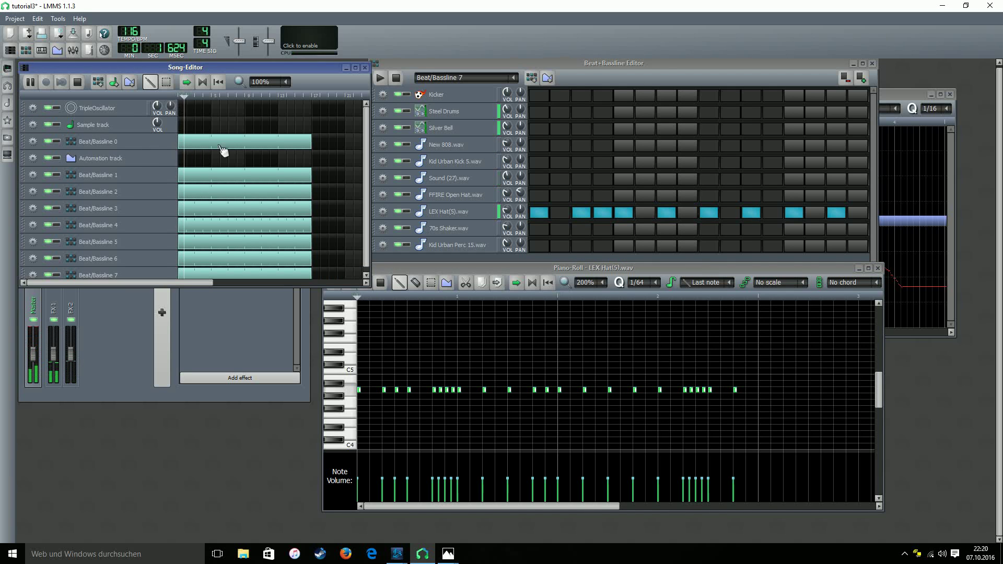
pyautogui.click(506, 143)
pyautogui.moveTo(506, 142); pyautogui.dragTo(509, 148)
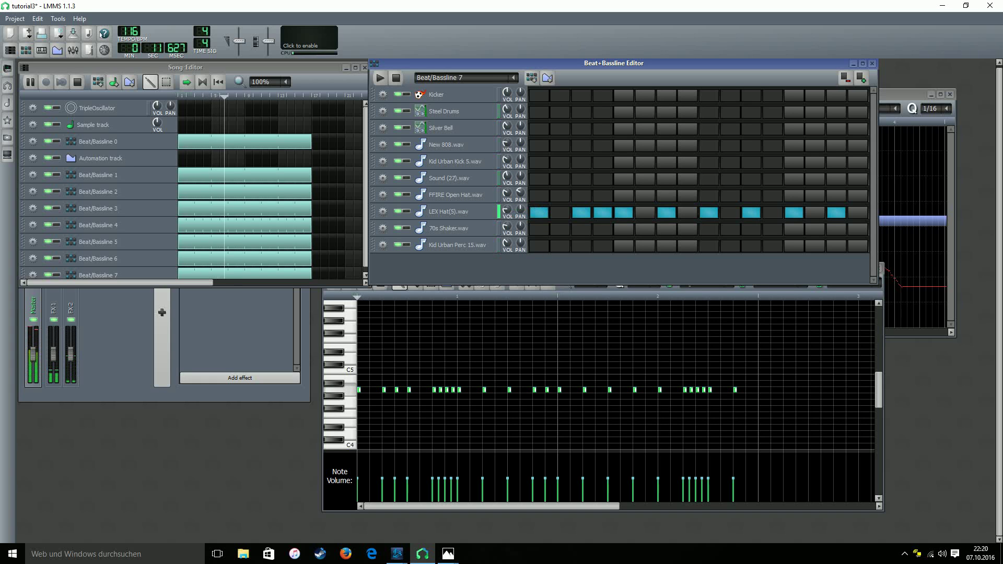
pyautogui.click(77, 83)
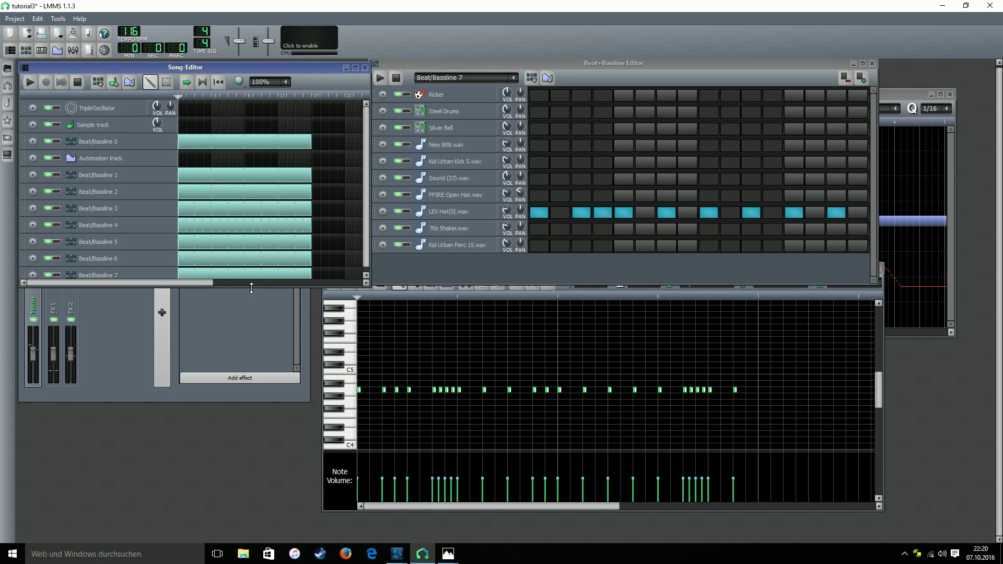
# Step: Make the Song-Editor taller, delete the Beat/Bassline 1 and 2 blocks, and briefly audition the song between the deletions
pyautogui.moveTo(246, 286); pyautogui.dragTo(246, 332)
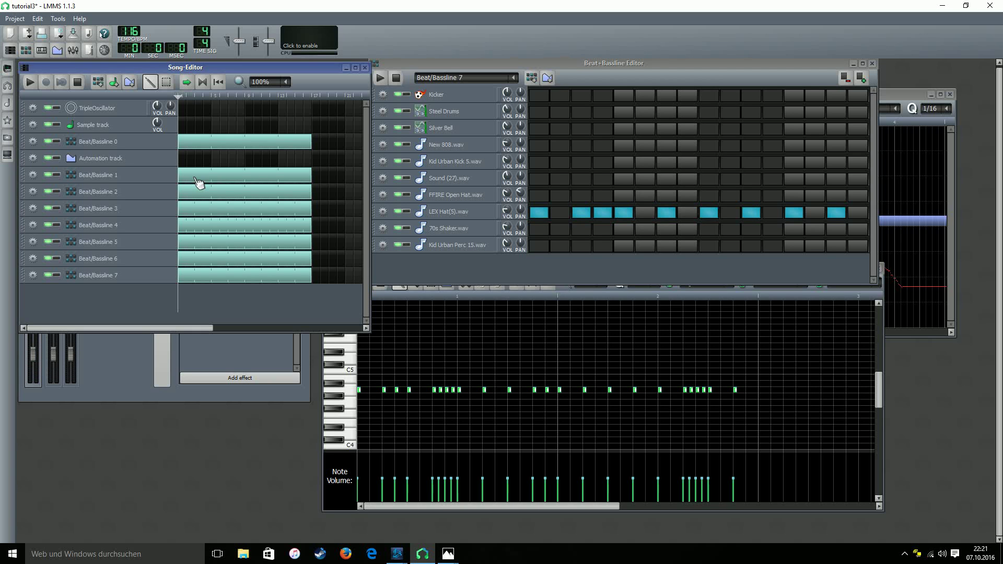
pyautogui.middleClick(199, 181)
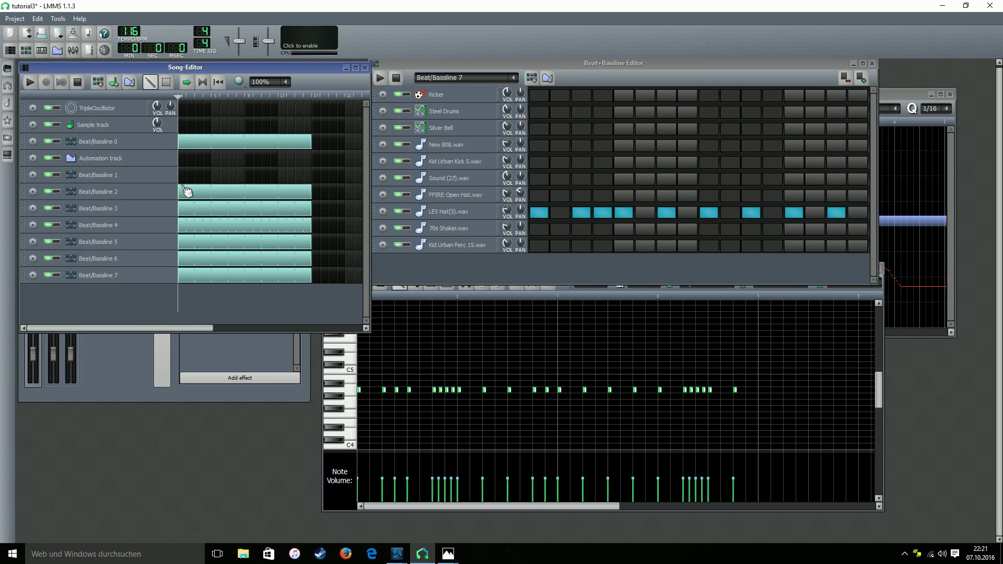
pyautogui.click(29, 82)
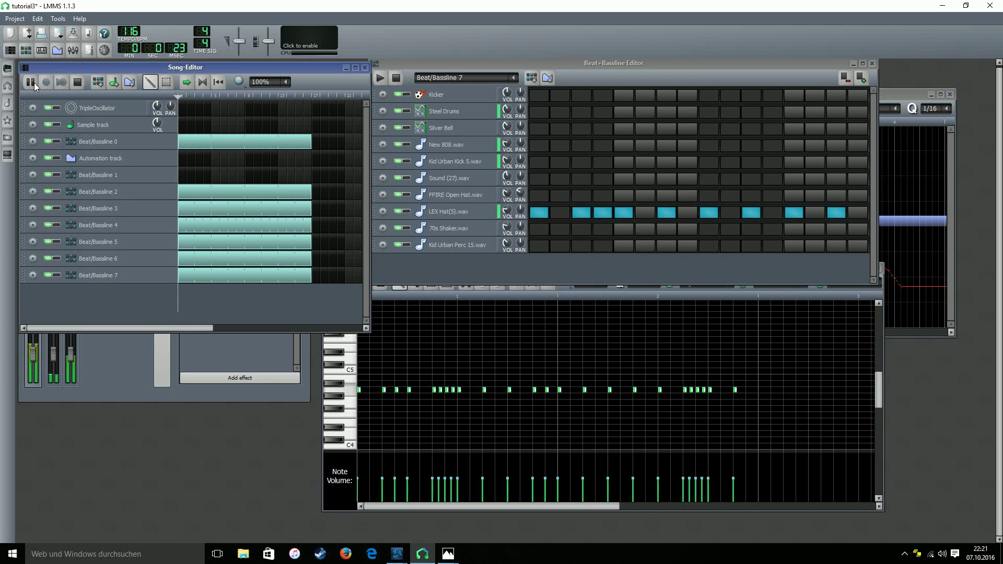
pyautogui.click(78, 83)
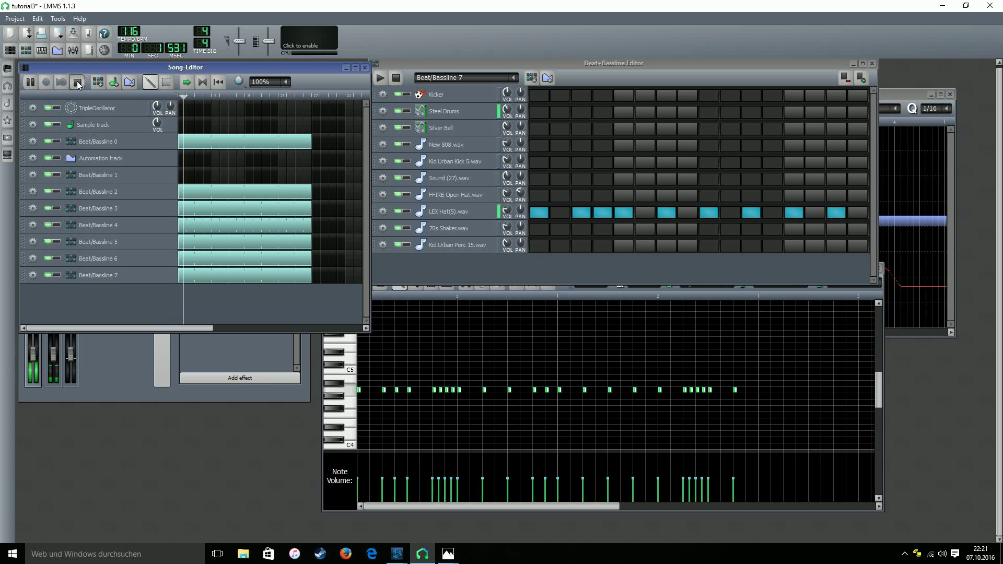
pyautogui.middleClick(199, 194)
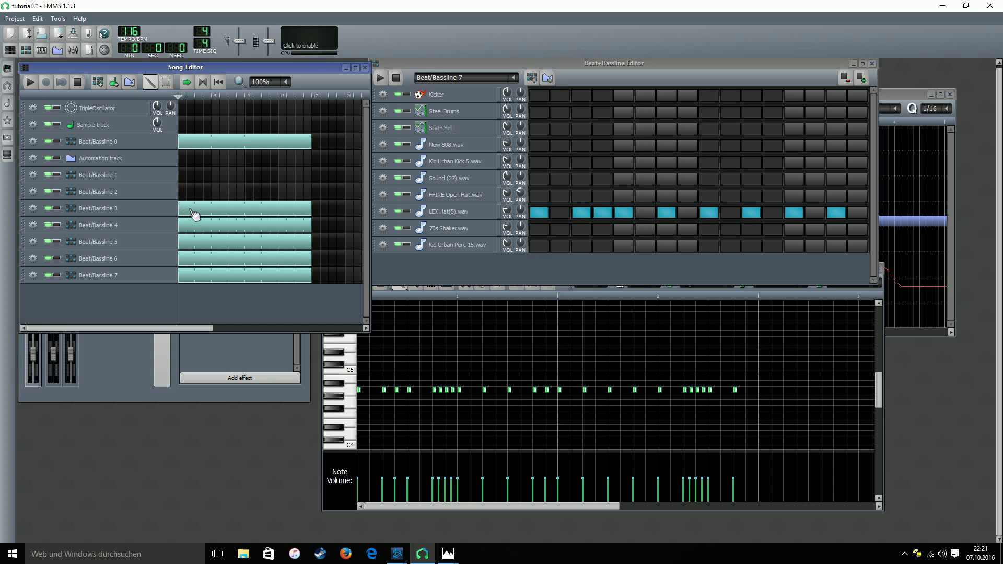
# Step: Replace the Beat/Bassline 3 to 7 blocks with blocks that cover only bars 9 to 16
pyautogui.middleClick(202, 214)
pyautogui.click(254, 208)
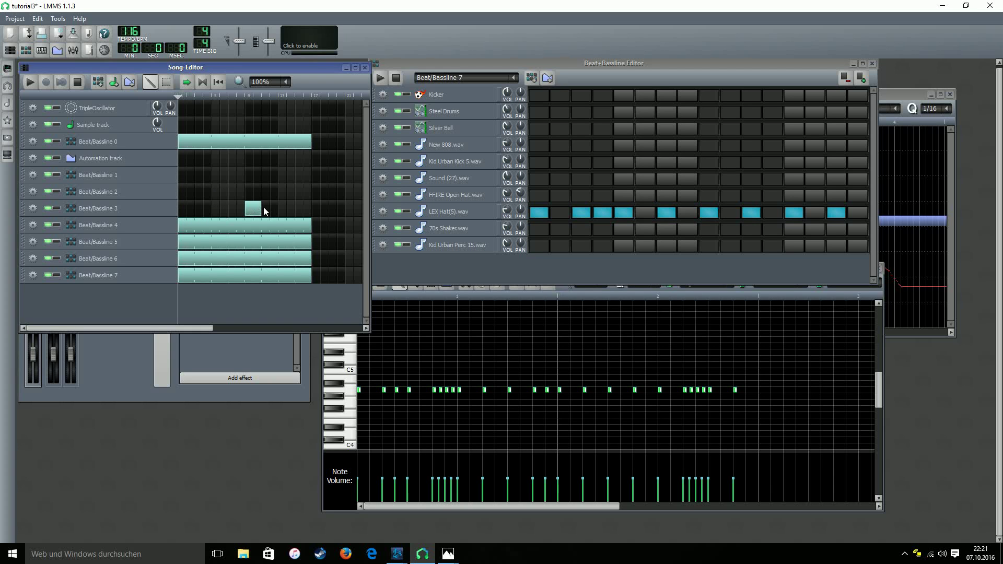
pyautogui.moveTo(262, 207); pyautogui.dragTo(312, 209)
pyautogui.middleClick(282, 229)
pyautogui.click(241, 225)
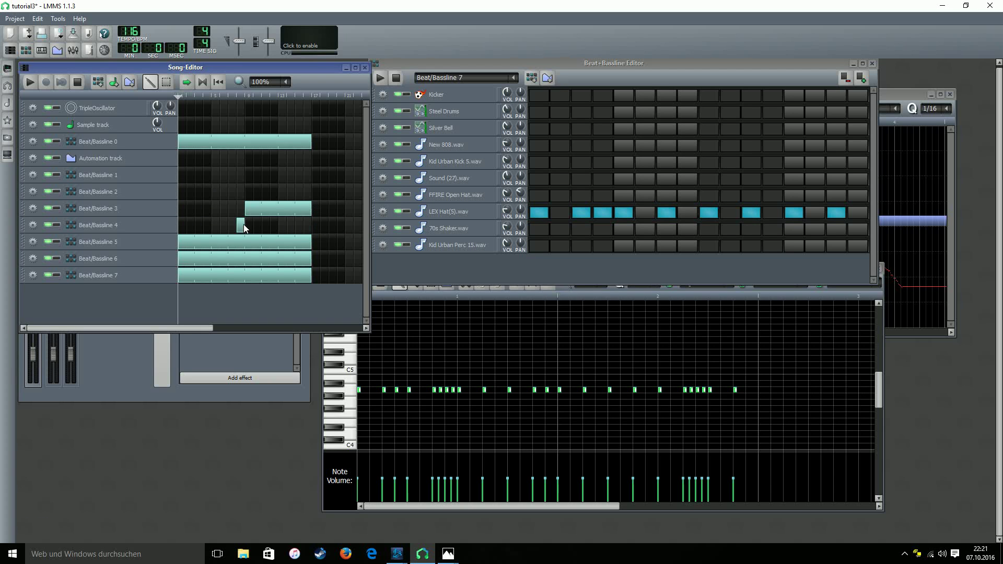
pyautogui.moveTo(242, 225); pyautogui.dragTo(311, 274)
pyautogui.middleClick(280, 245)
pyautogui.middleClick(251, 259)
pyautogui.middleClick(272, 276)
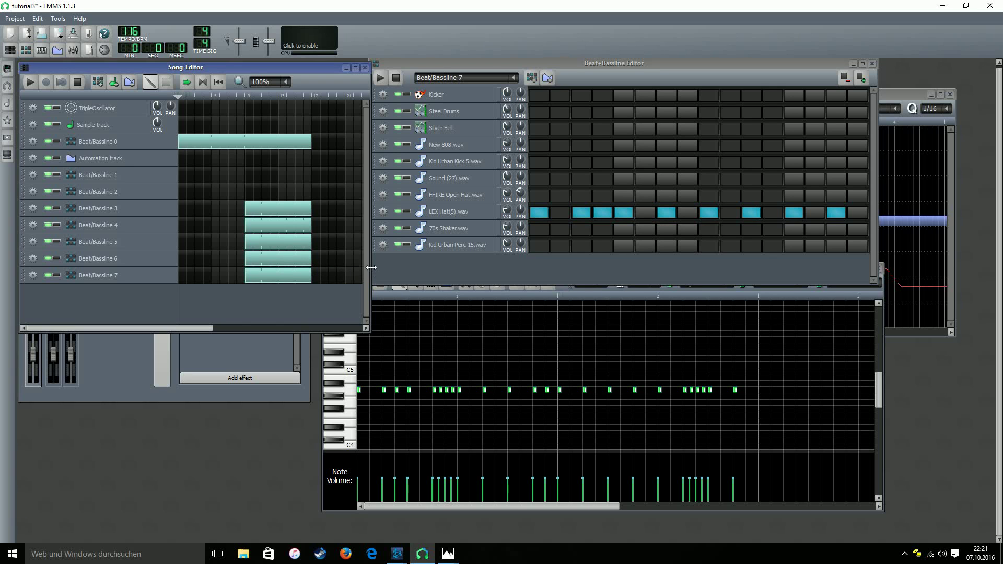
# Step: Widen the Song-Editor, place Beat/Bassline 1 and 2 blocks over bars 9 to 16, and start song playback
pyautogui.moveTo(371, 268); pyautogui.dragTo(491, 269)
pyautogui.moveTo(255, 191); pyautogui.dragTo(280, 196)
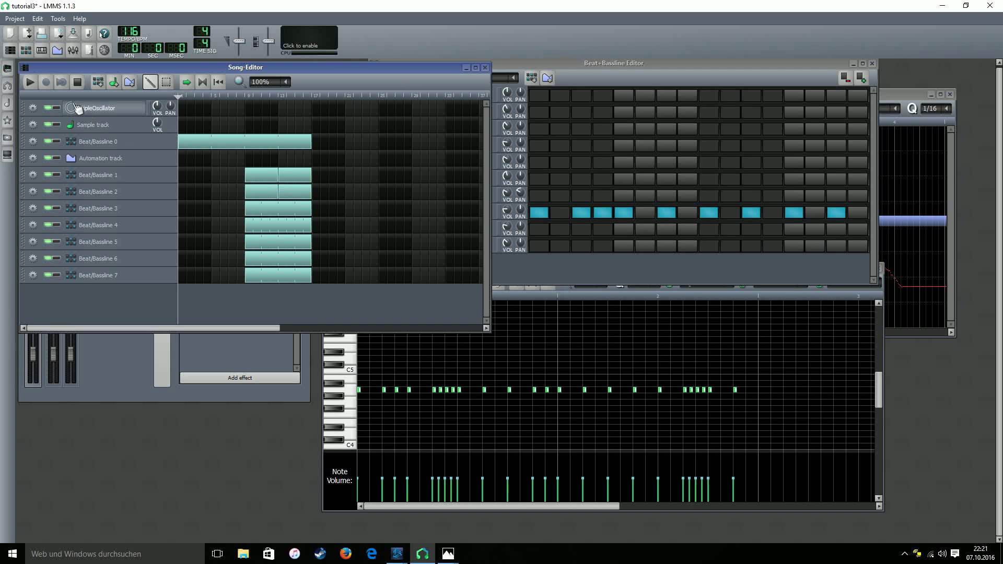
pyautogui.press('space')
# Step: Extend Beat/Bassline 1 to 6 through bar 24, and replace the Beat/Bassline 7 block with one over bars 17 to 24
pyautogui.click(318, 174)
pyautogui.click(316, 191)
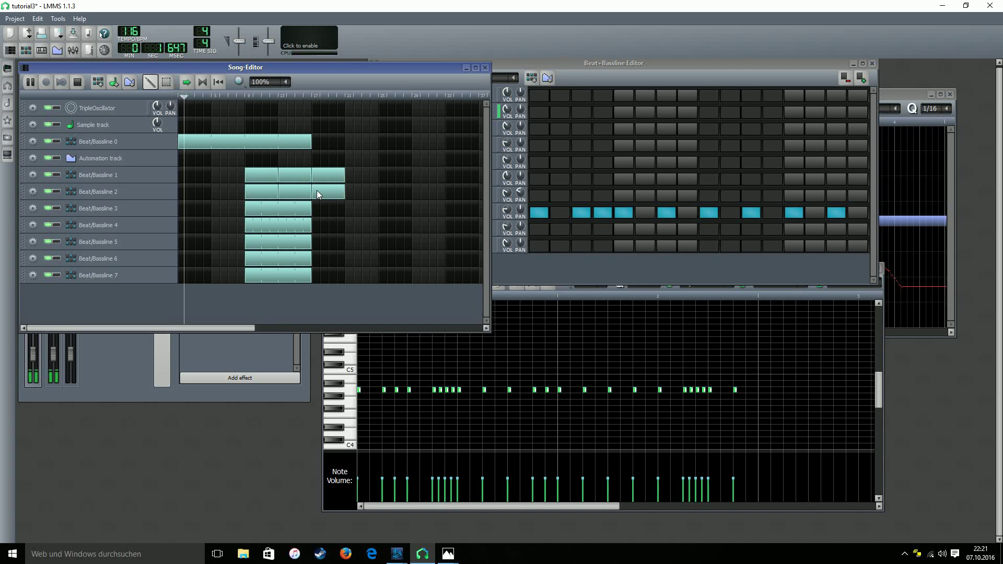
pyautogui.moveTo(314, 227); pyautogui.dragTo(378, 209)
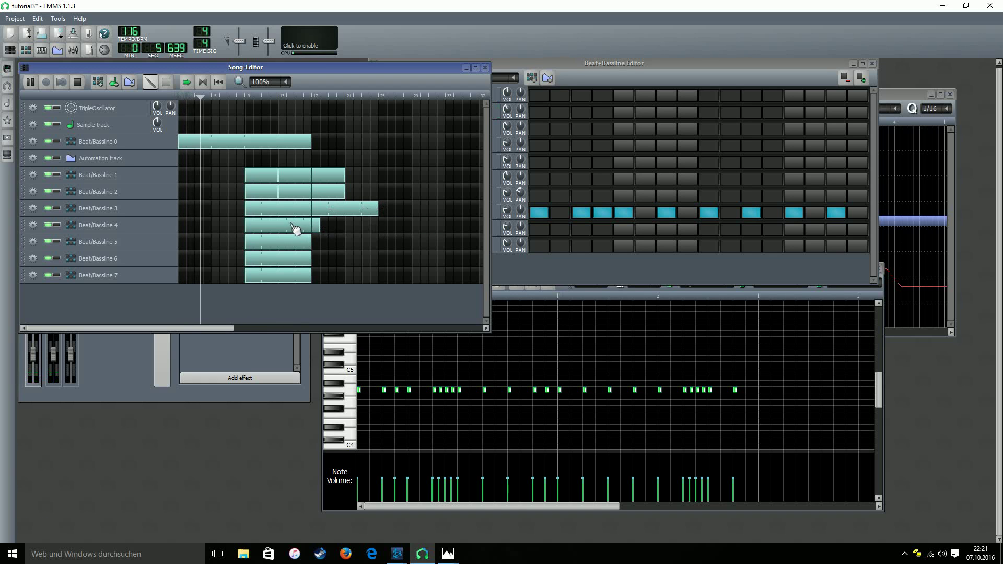
pyautogui.middleClick(285, 275)
pyautogui.moveTo(313, 258); pyautogui.dragTo(377, 279)
pyautogui.click(320, 275)
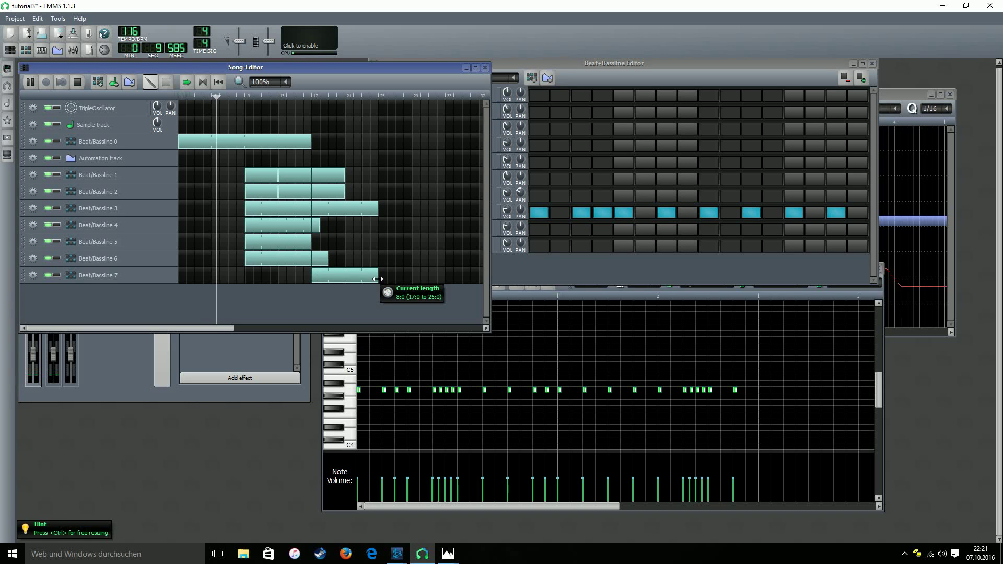
pyautogui.moveTo(328, 258); pyautogui.dragTo(377, 257)
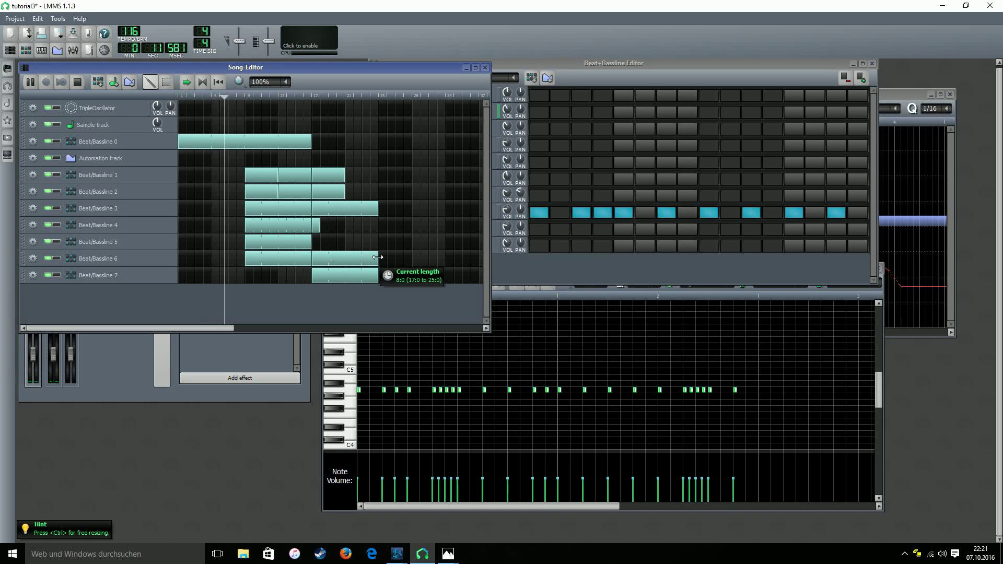
pyautogui.click(314, 242)
pyautogui.moveTo(319, 243); pyautogui.dragTo(378, 225)
pyautogui.moveTo(344, 191); pyautogui.dragTo(378, 175)
# Step: Extend Beat/Bassline 0 through bar 28 and display the Beat/Bassline 2 pattern
pyautogui.click(315, 139)
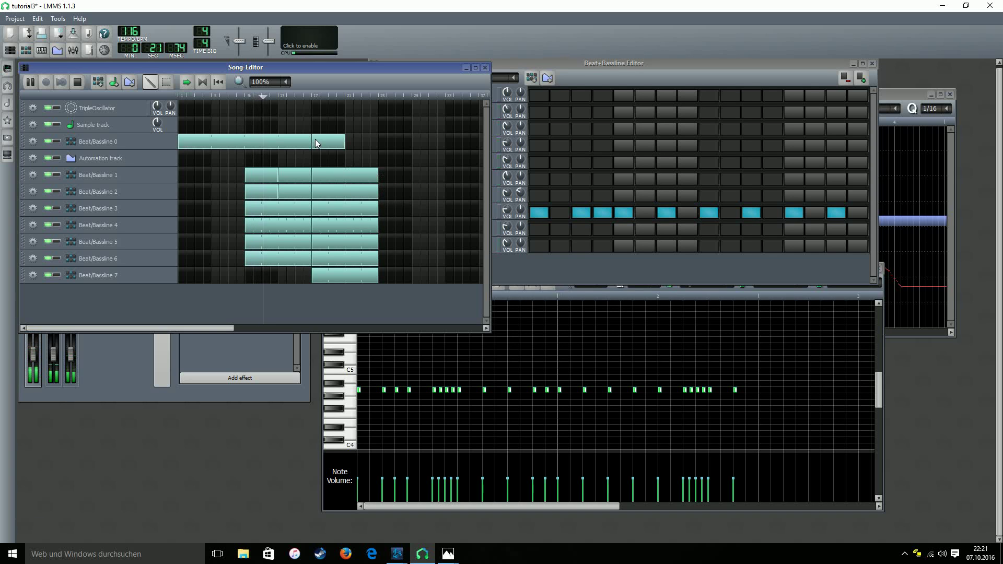
pyautogui.click(355, 142)
pyautogui.click(385, 140)
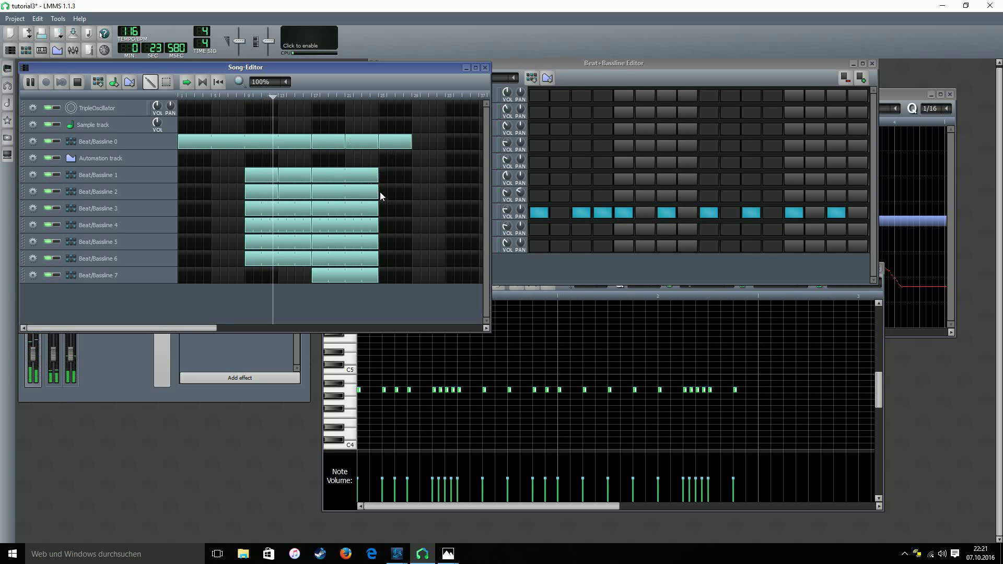
pyautogui.click(104, 192)
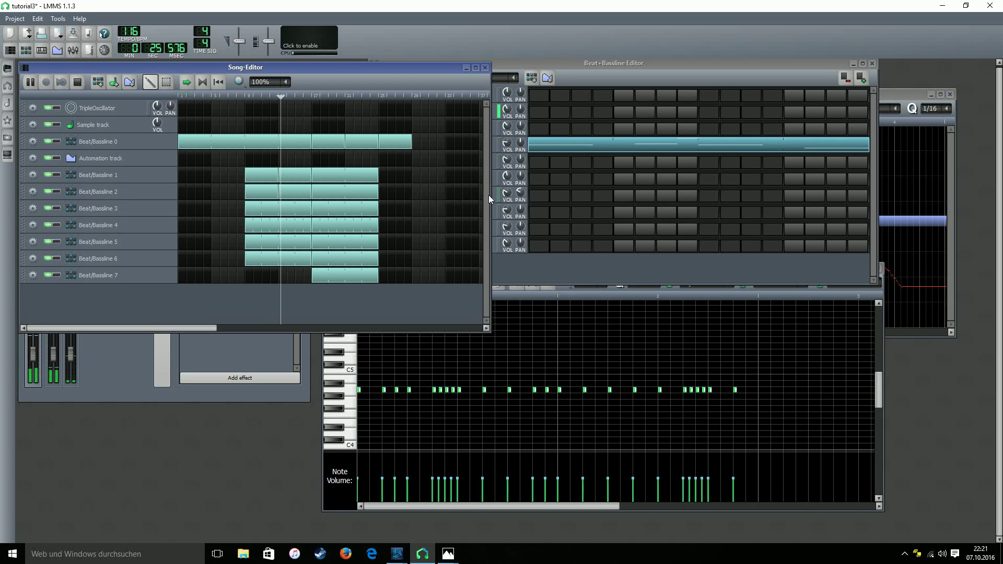
# Step: Widen the Song-Editor further and extend Beat/Bassline 0 and 1 through bar 36
pyautogui.moveTo(487, 195); pyautogui.dragTo(539, 196)
pyautogui.click(387, 175)
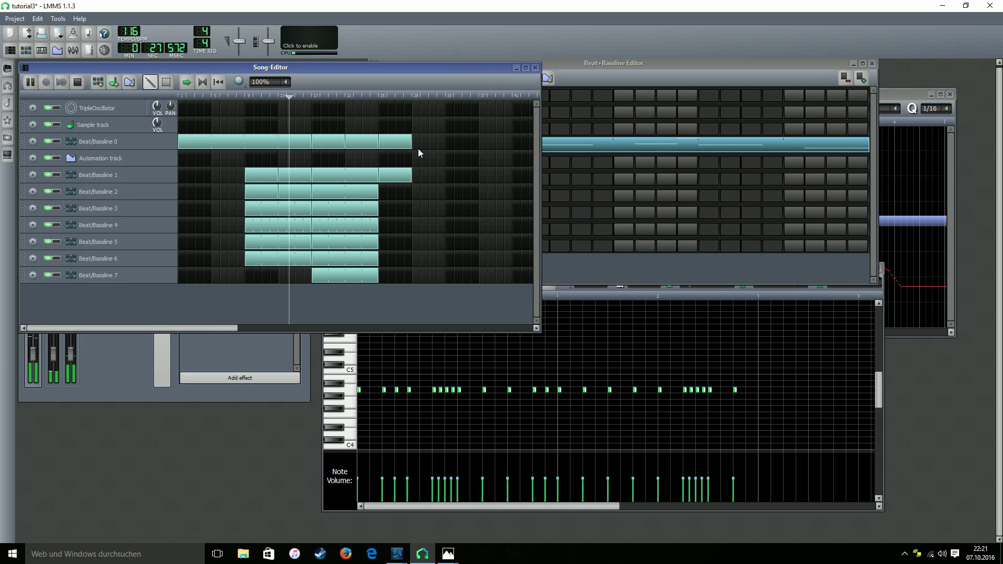
pyautogui.click(420, 142)
pyautogui.click(452, 141)
pyautogui.click(441, 174)
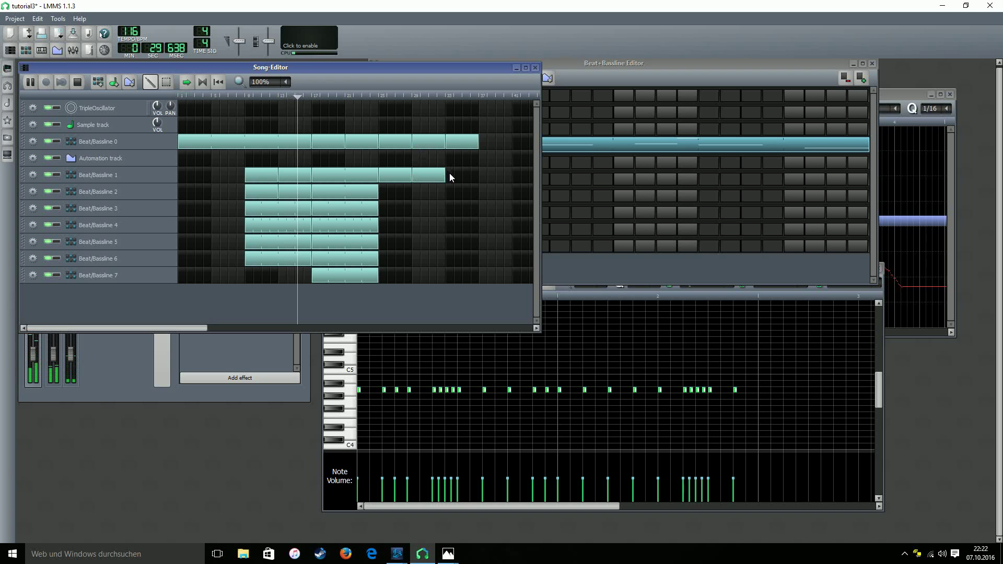
pyautogui.click(449, 174)
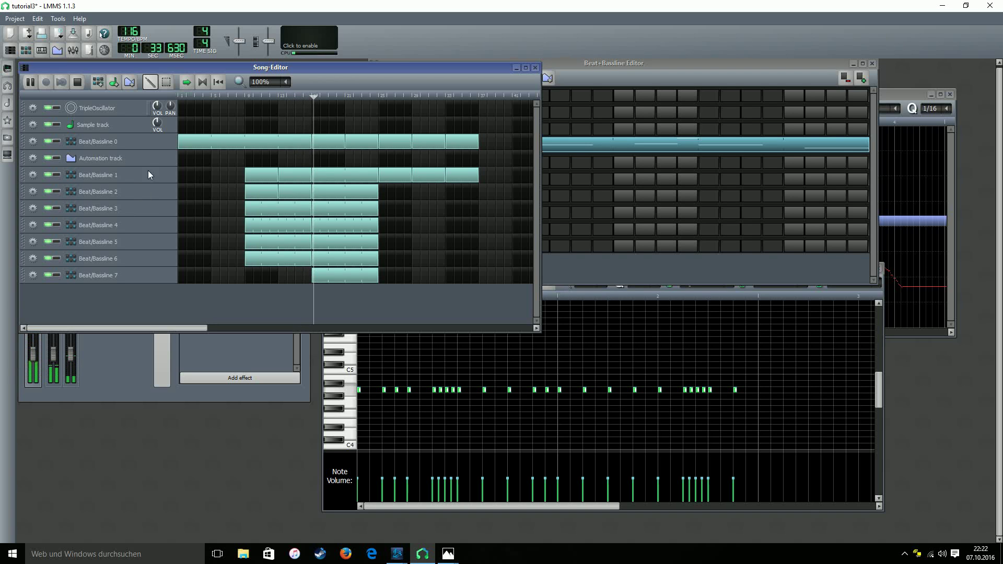
# Step: Clear the Beat/Bassline 1 blocks from bars 25 to 36 and extend Beat/Bassline 2 through bar 36
pyautogui.middleClick(389, 175)
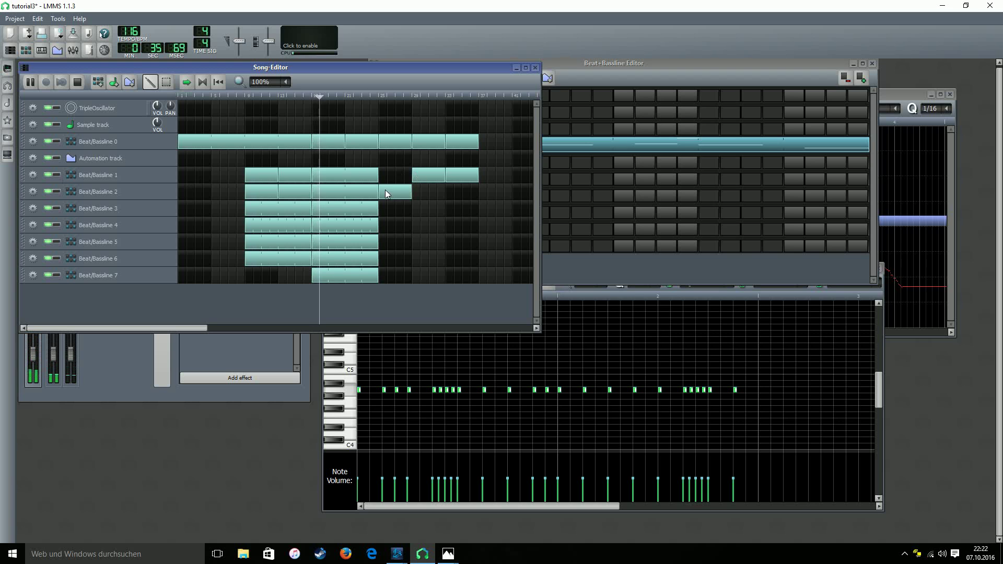
pyautogui.middleClick(429, 176)
pyautogui.middleClick(460, 174)
pyautogui.click(425, 191)
pyautogui.moveTo(445, 188); pyautogui.dragTo(477, 190)
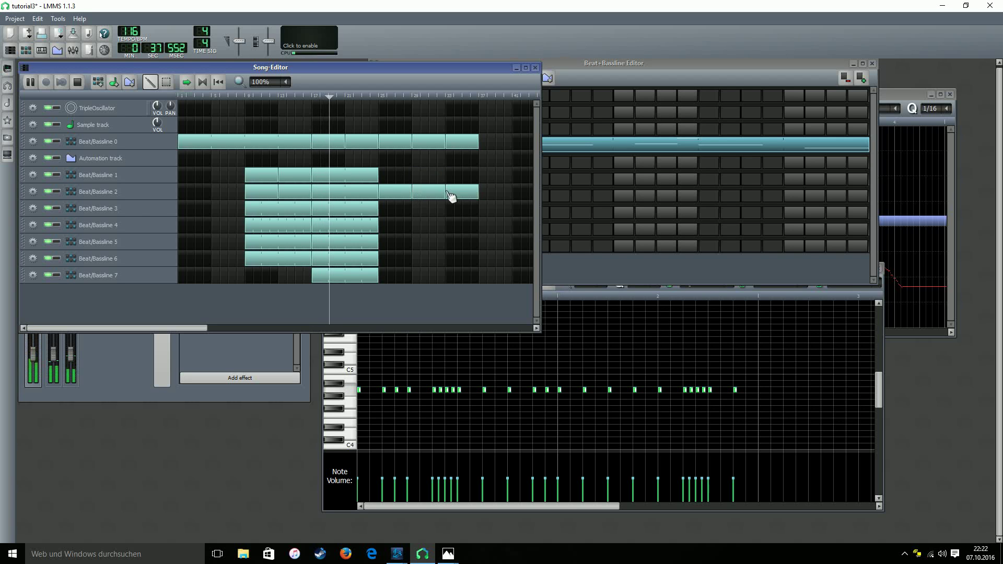
# Step: Display the Beat/Bassline 3 pattern, and swap the Beat/Bassline 0 blocks over bars 25 to 36 for Beat/Bassline 1 blocks
pyautogui.click(104, 208)
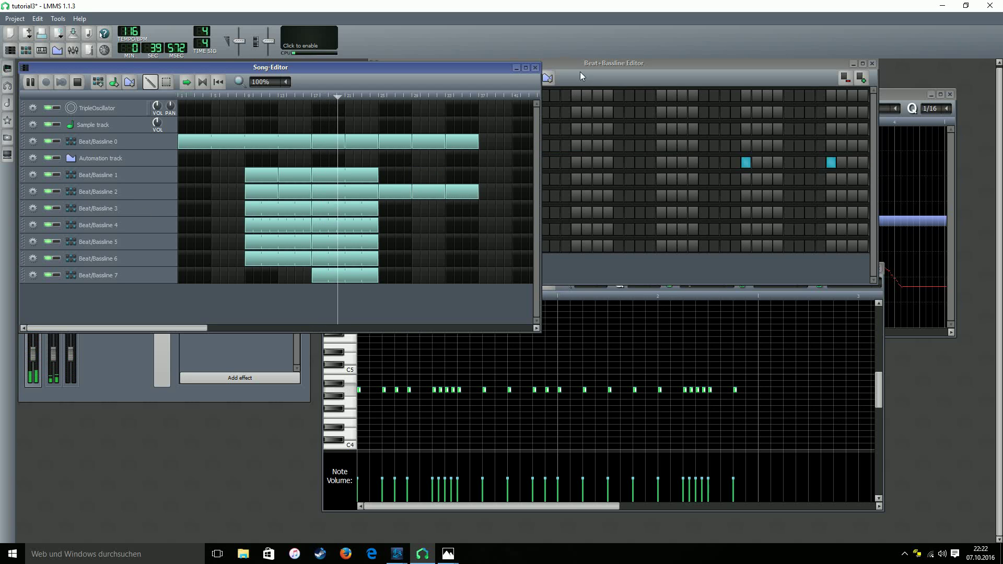
pyautogui.middleClick(395, 142)
pyautogui.click(410, 175)
pyautogui.click(428, 175)
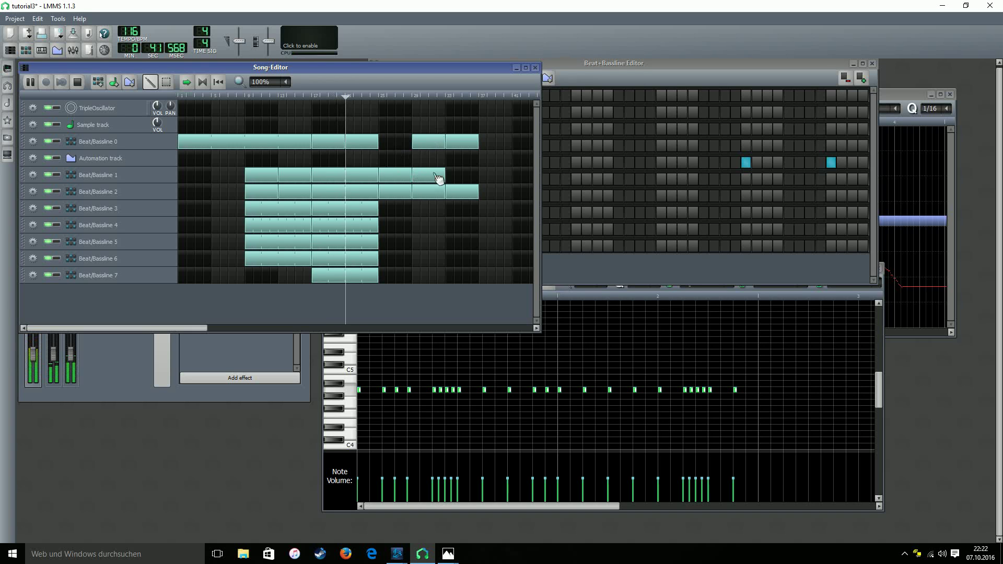
pyautogui.click(460, 174)
pyautogui.middleClick(429, 142)
pyautogui.middleClick(462, 142)
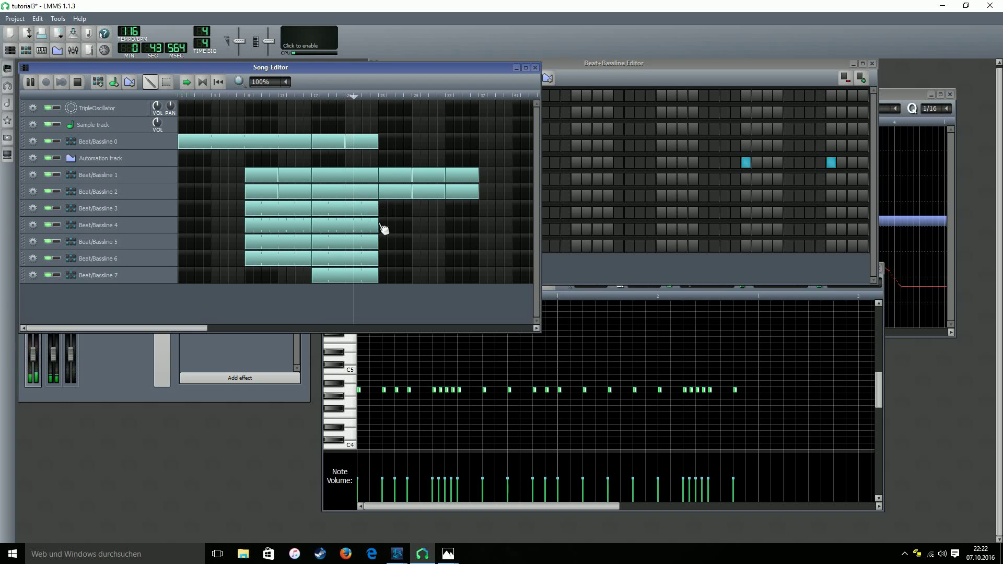
# Step: Extend Beat/Bassline 3 and 4 through bar 36 and display the Beat/Bassline 4 pattern
pyautogui.moveTo(384, 210); pyautogui.dragTo(478, 211)
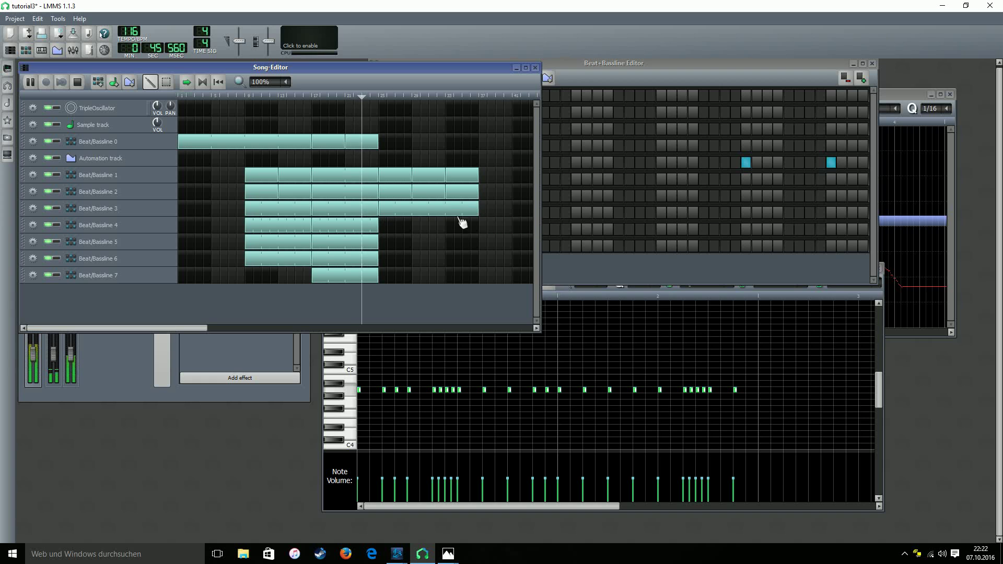
pyautogui.click(388, 225)
pyautogui.moveTo(395, 225); pyautogui.dragTo(478, 229)
pyautogui.click(126, 225)
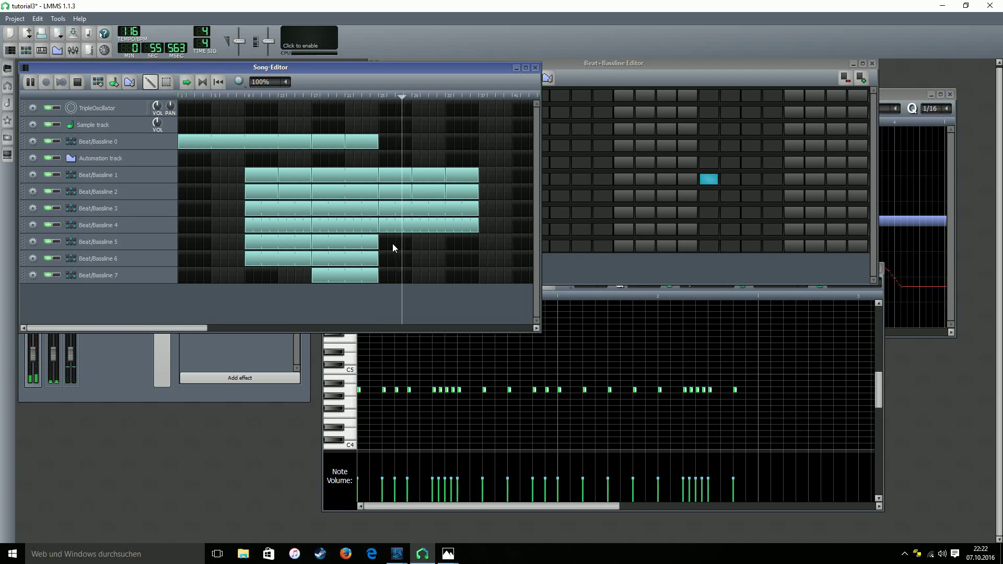
# Step: Place Beat/Bassline 5, 6 and 7 blocks over bars 33 to 40
pyautogui.click(449, 243)
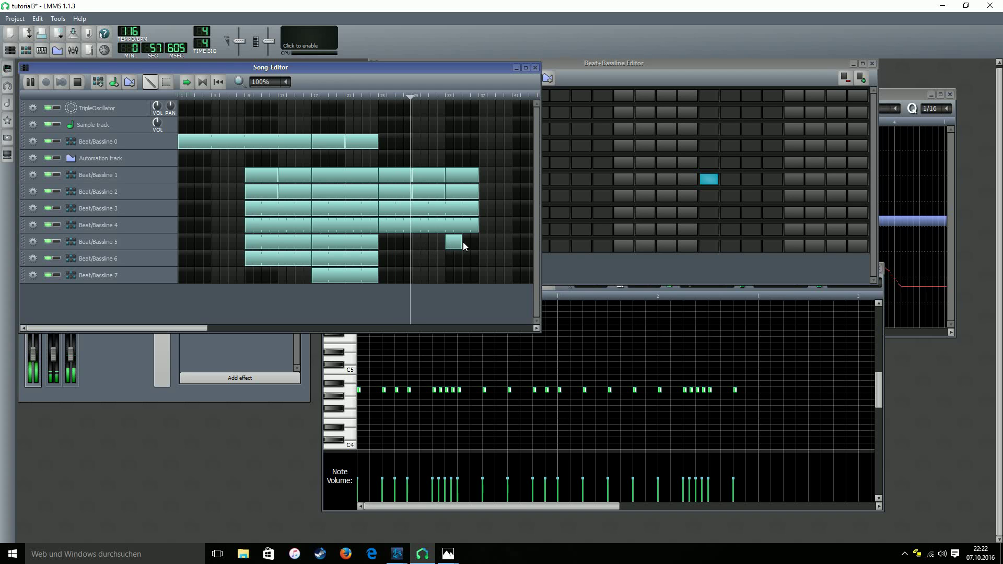
pyautogui.click(465, 244)
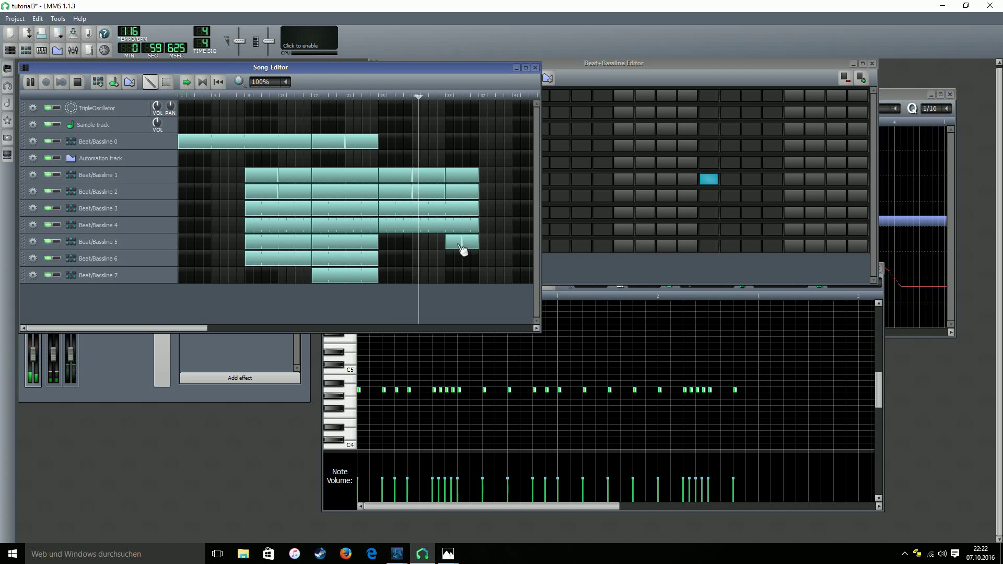
pyautogui.middleClick(470, 243)
pyautogui.moveTo(462, 243); pyautogui.dragTo(510, 275)
pyautogui.click(453, 258)
pyautogui.click(452, 277)
# Step: Extend Beat/Bassline 1 to 4 through bar 40 in a widened Song-Editor and stop playback
pyautogui.moveTo(478, 225); pyautogui.dragTo(639, 224)
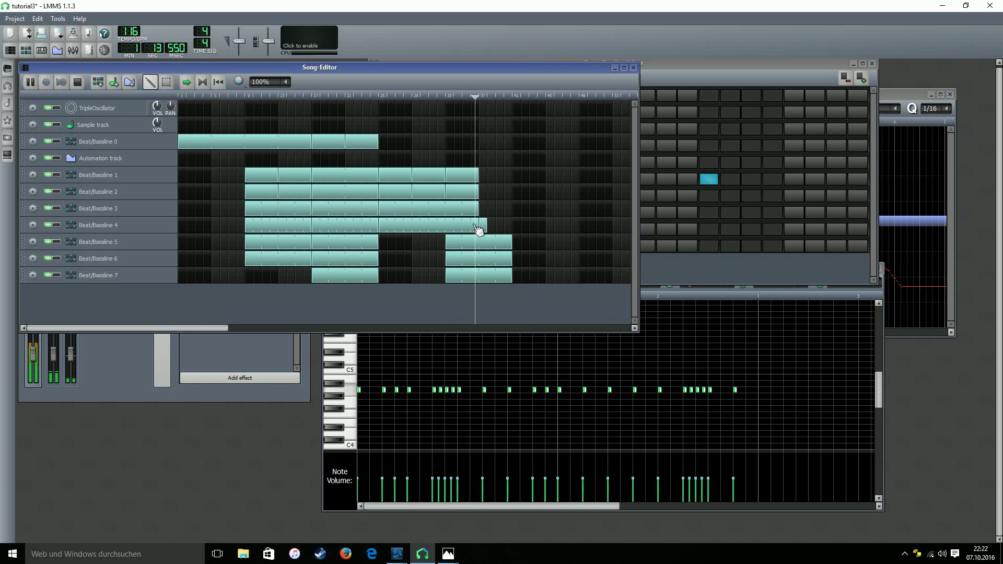
pyautogui.moveTo(481, 174); pyautogui.dragTo(546, 228)
pyautogui.click(524, 243)
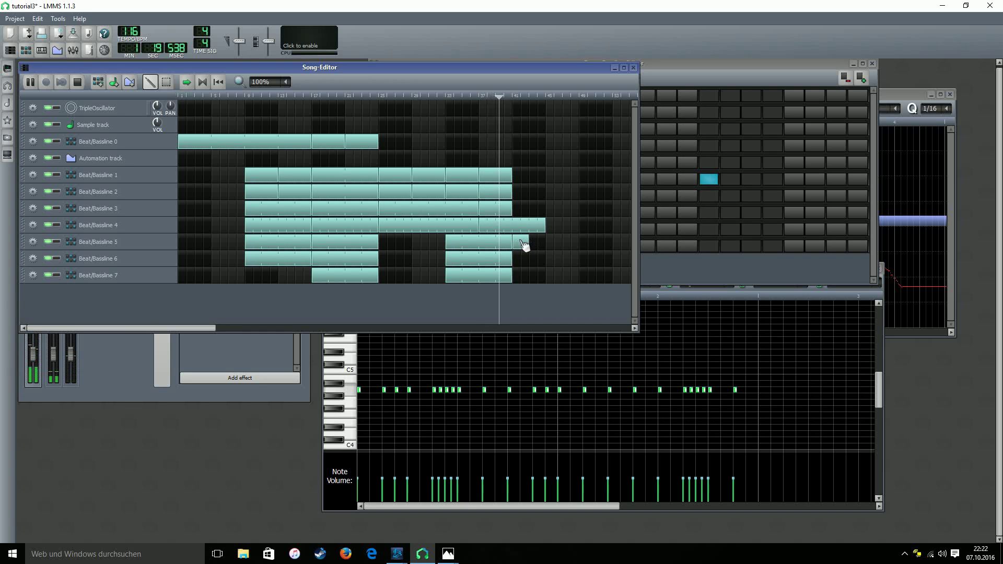
pyautogui.hotkey('ctrl', 'z')
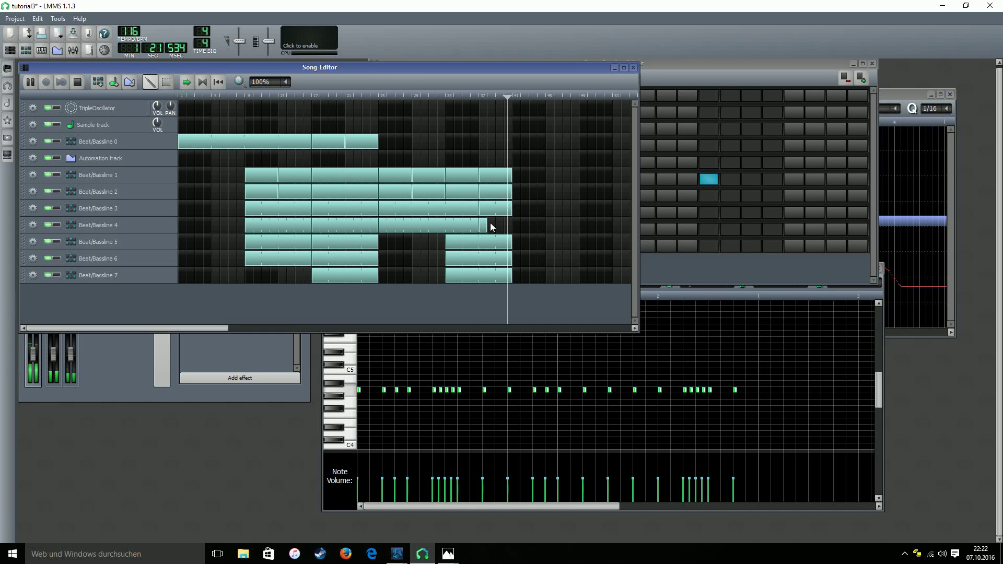
pyautogui.moveTo(487, 225); pyautogui.dragTo(511, 228)
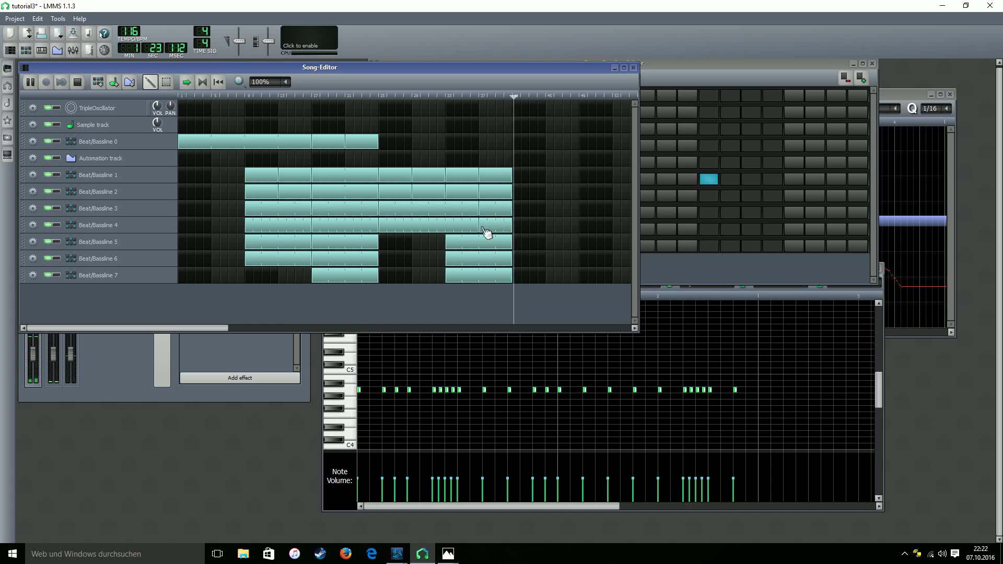
pyautogui.click(79, 82)
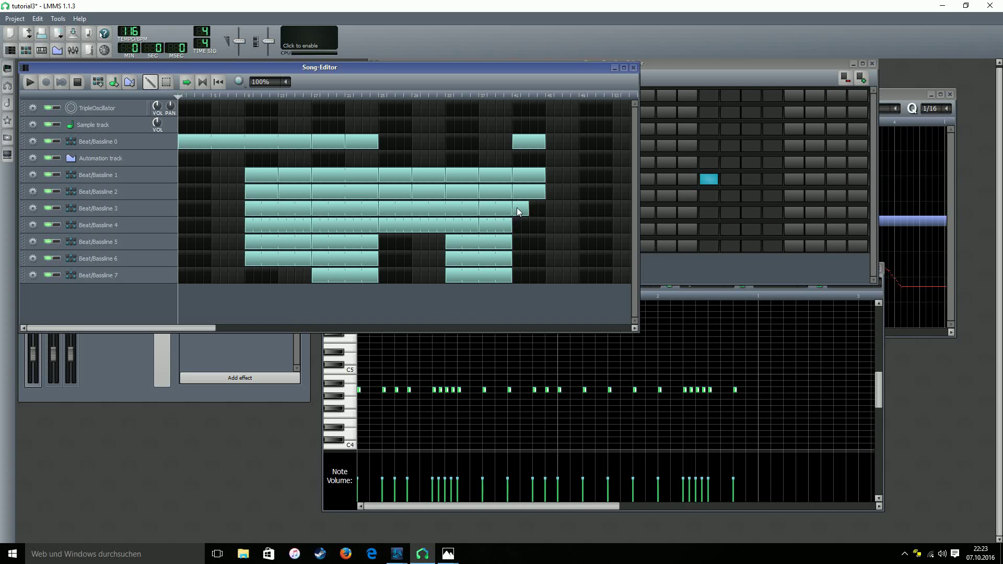
# Step: Place Beat/Bassline 0 blocks over bars 41 to 56 and extend Beat/Bassline 1 to 3 through bar 56
pyautogui.moveTo(528, 209); pyautogui.dragTo(576, 214)
pyautogui.click(553, 180)
pyautogui.click(550, 141)
pyautogui.click(584, 141)
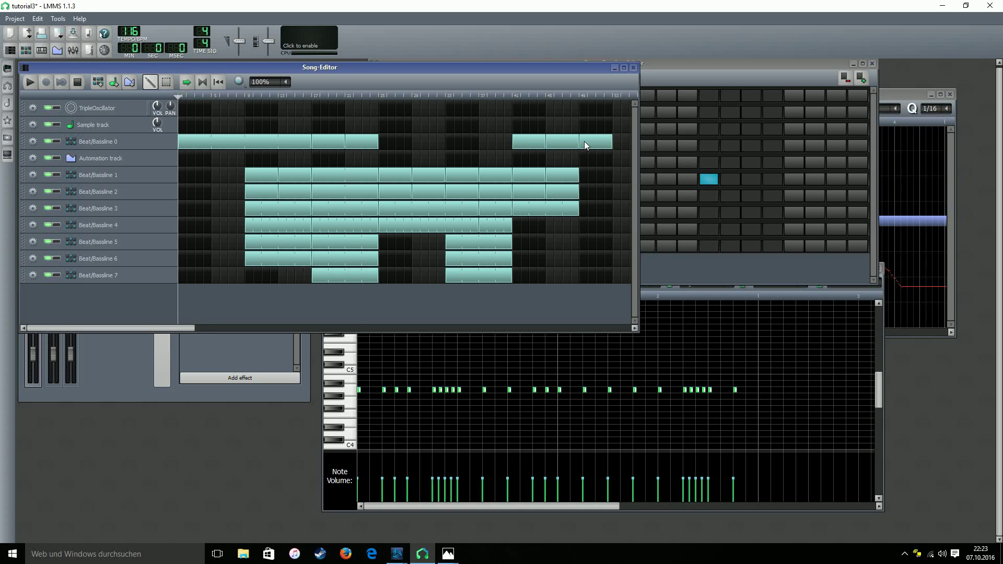
pyautogui.click(616, 142)
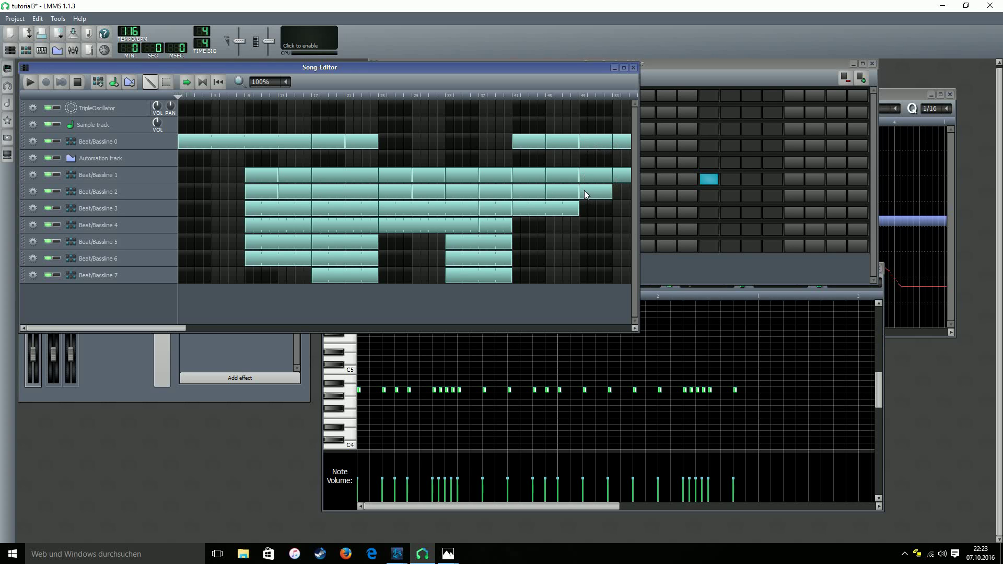
pyautogui.moveTo(596, 209); pyautogui.dragTo(647, 210)
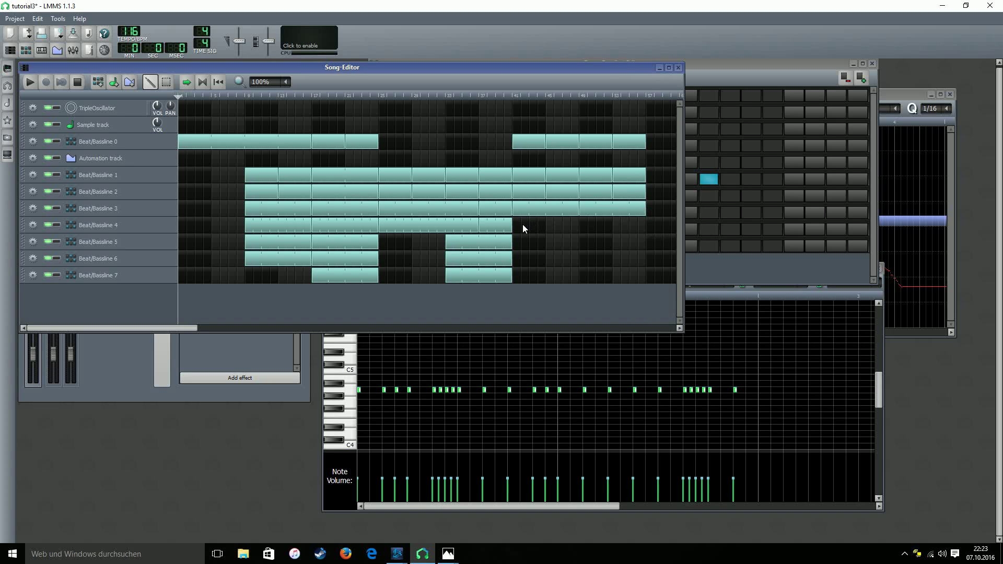
# Step: Extend Beat/Bassline 4 to 6 through bar 56 and place Beat/Bassline 7 blocks over bars 49 to 56
pyautogui.moveTo(512, 226); pyautogui.dragTo(650, 228)
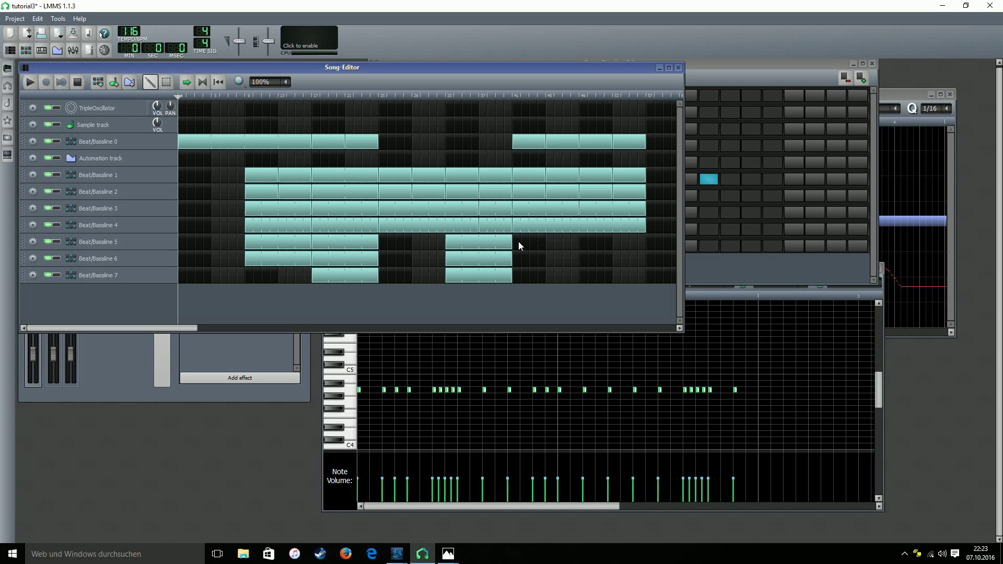
pyautogui.moveTo(527, 242); pyautogui.dragTo(645, 251)
pyautogui.moveTo(516, 256); pyautogui.dragTo(646, 275)
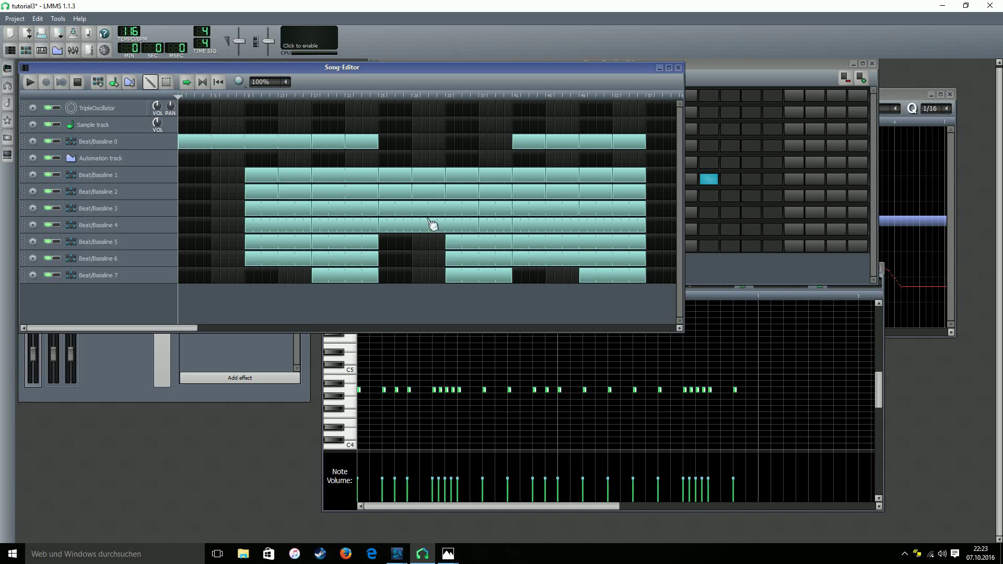
# Step: Play the whole arrangement from the start, save the project, and stop playback
pyautogui.click(29, 84)
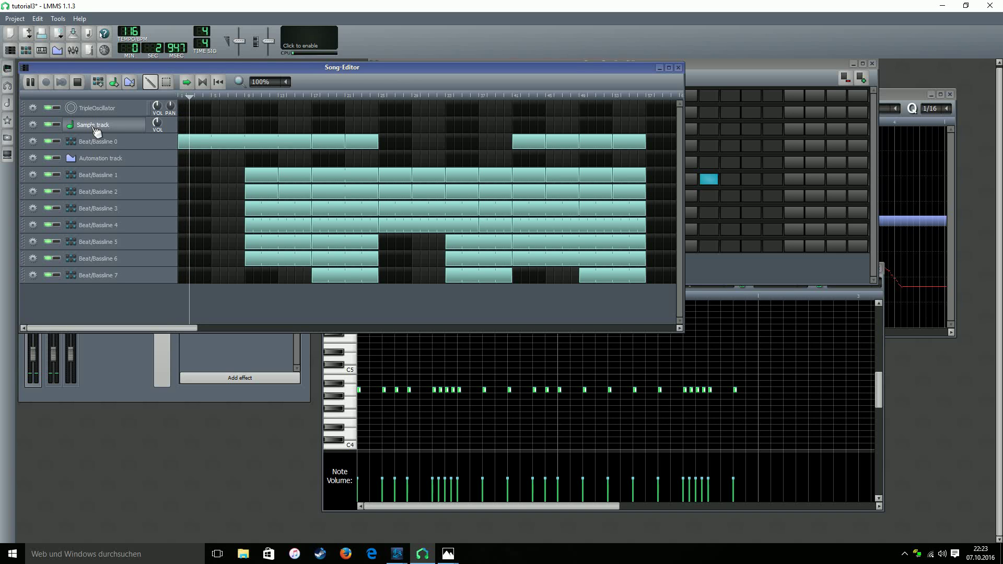
pyautogui.hotkey('ctrl', 's')
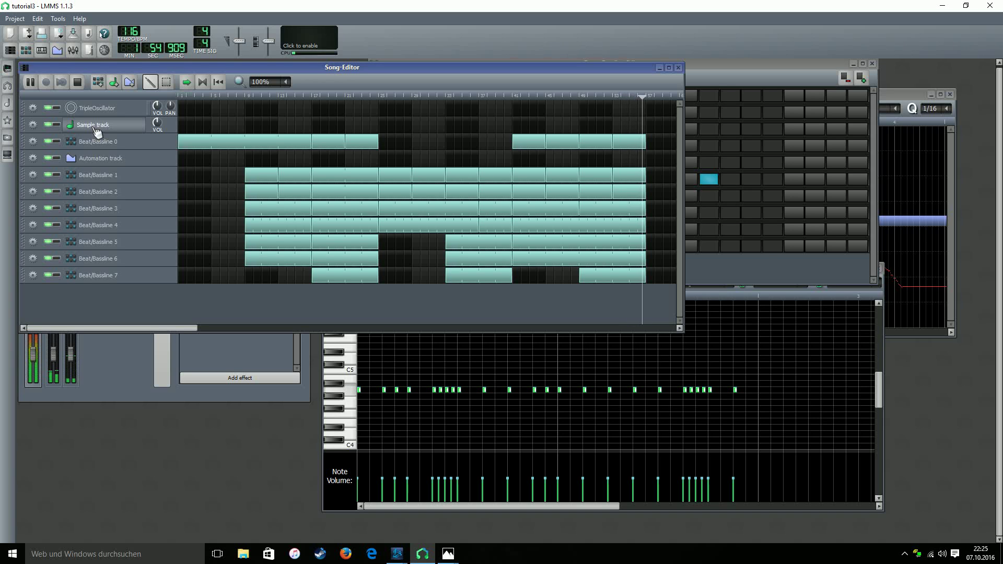
pyautogui.click(78, 83)
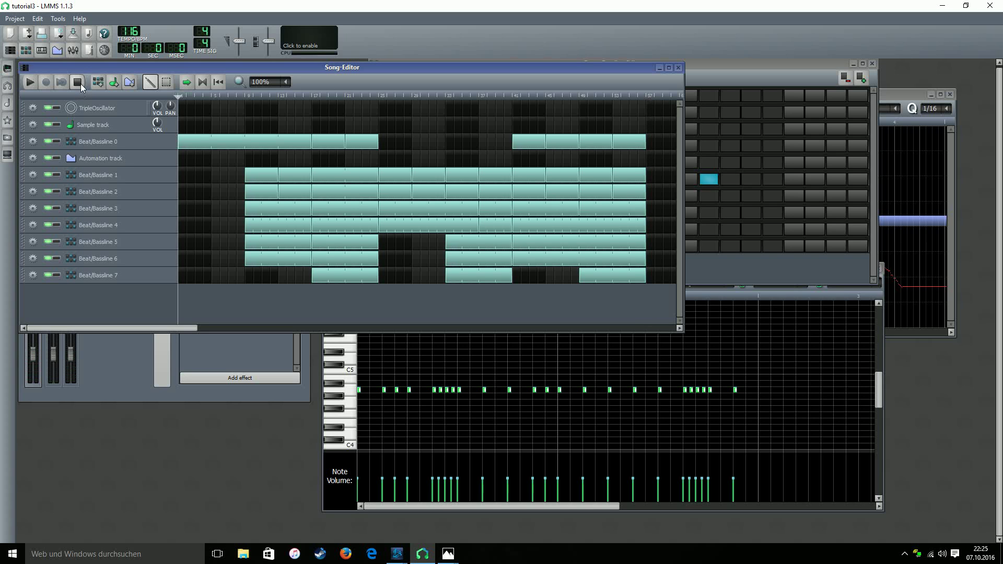